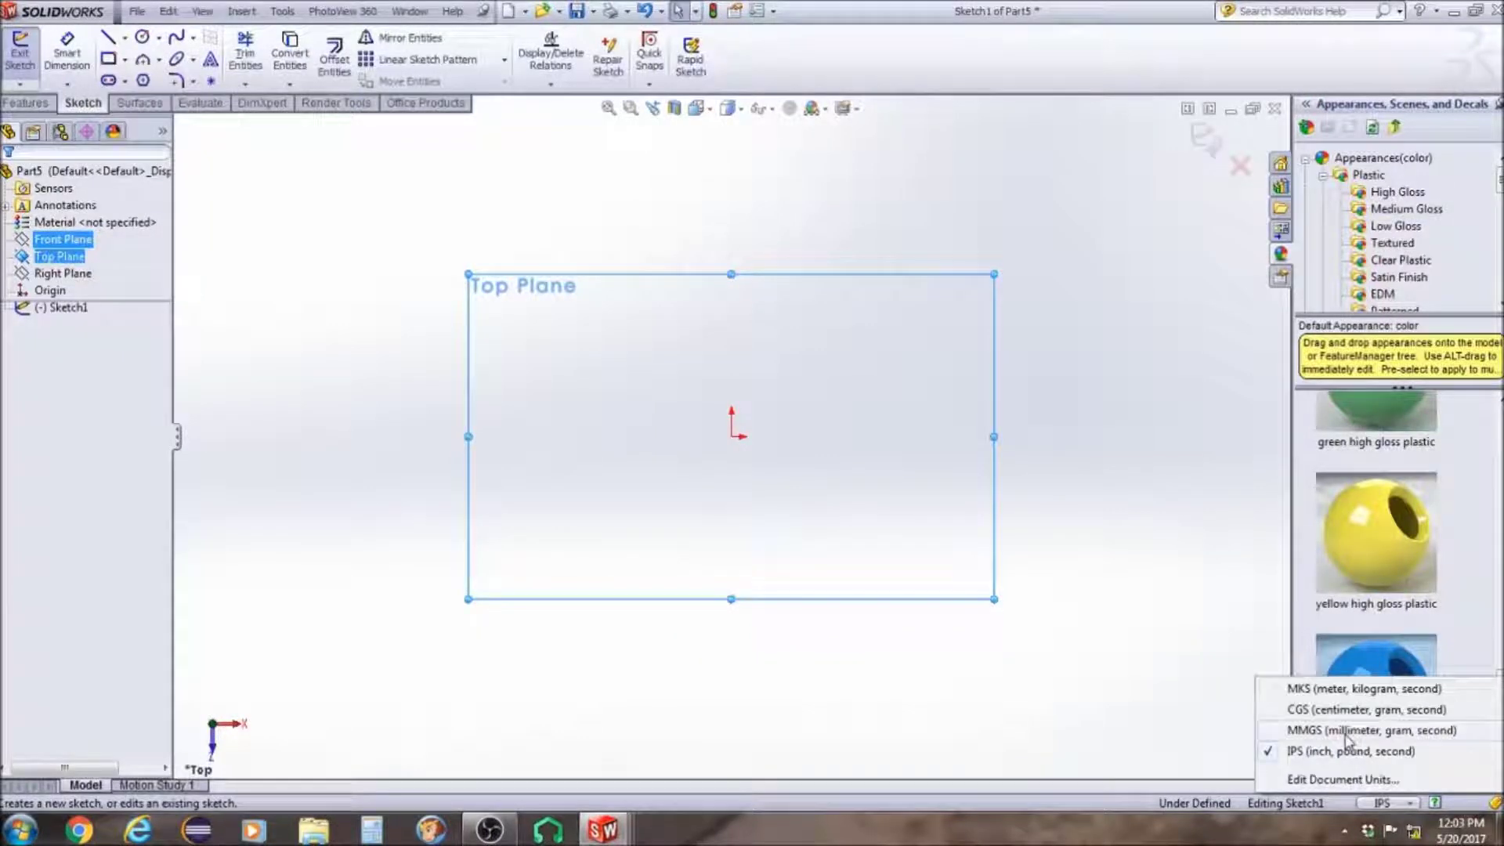
# Switch the document units to MMGS (millimeter, gram, second) and start a new sketch on the Top Plane
pyautogui.click(1345, 731)
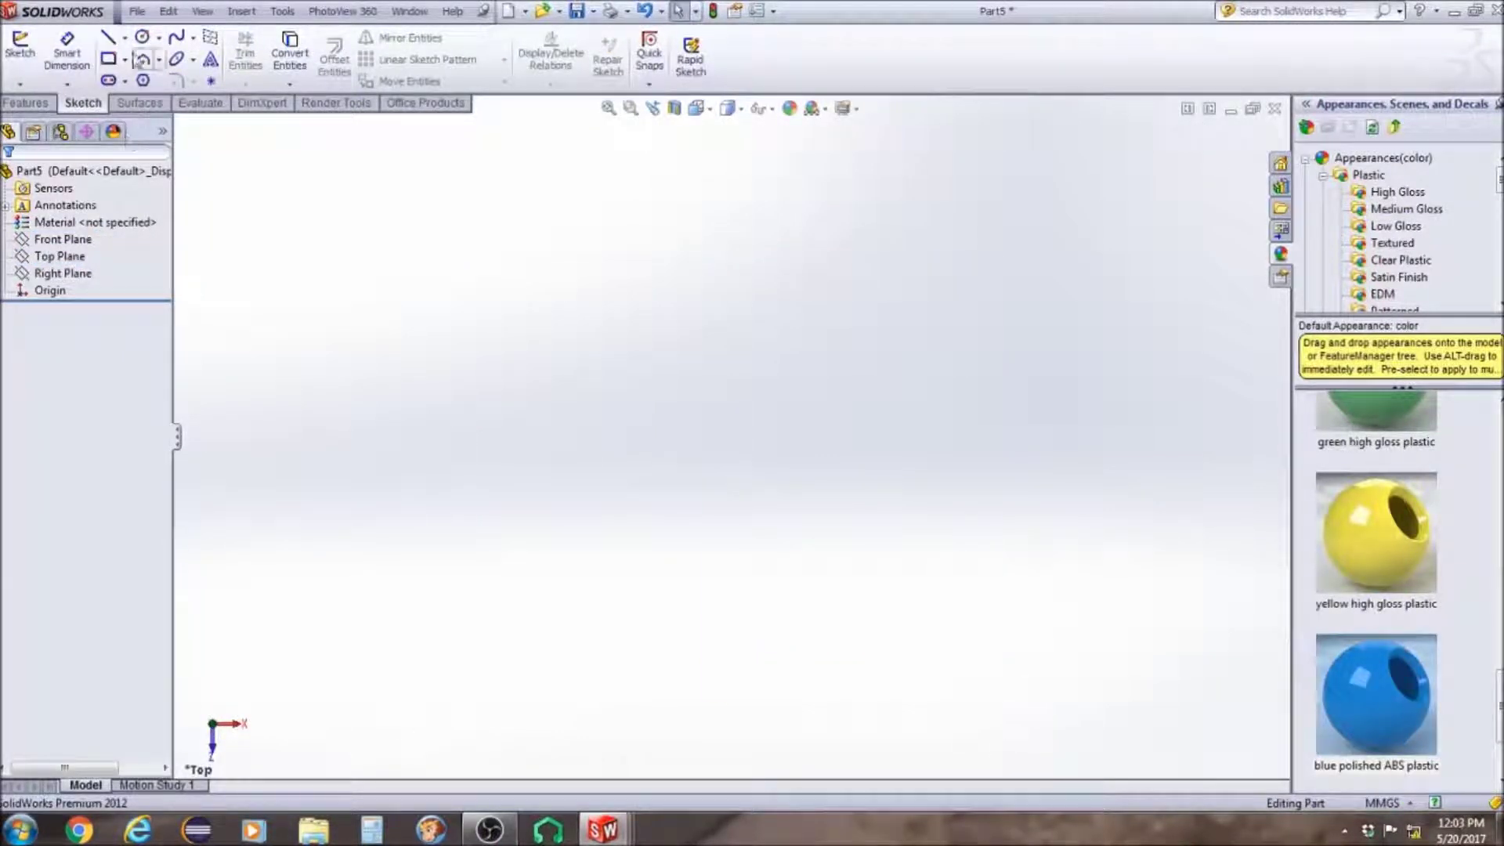
pyautogui.click(61, 256)
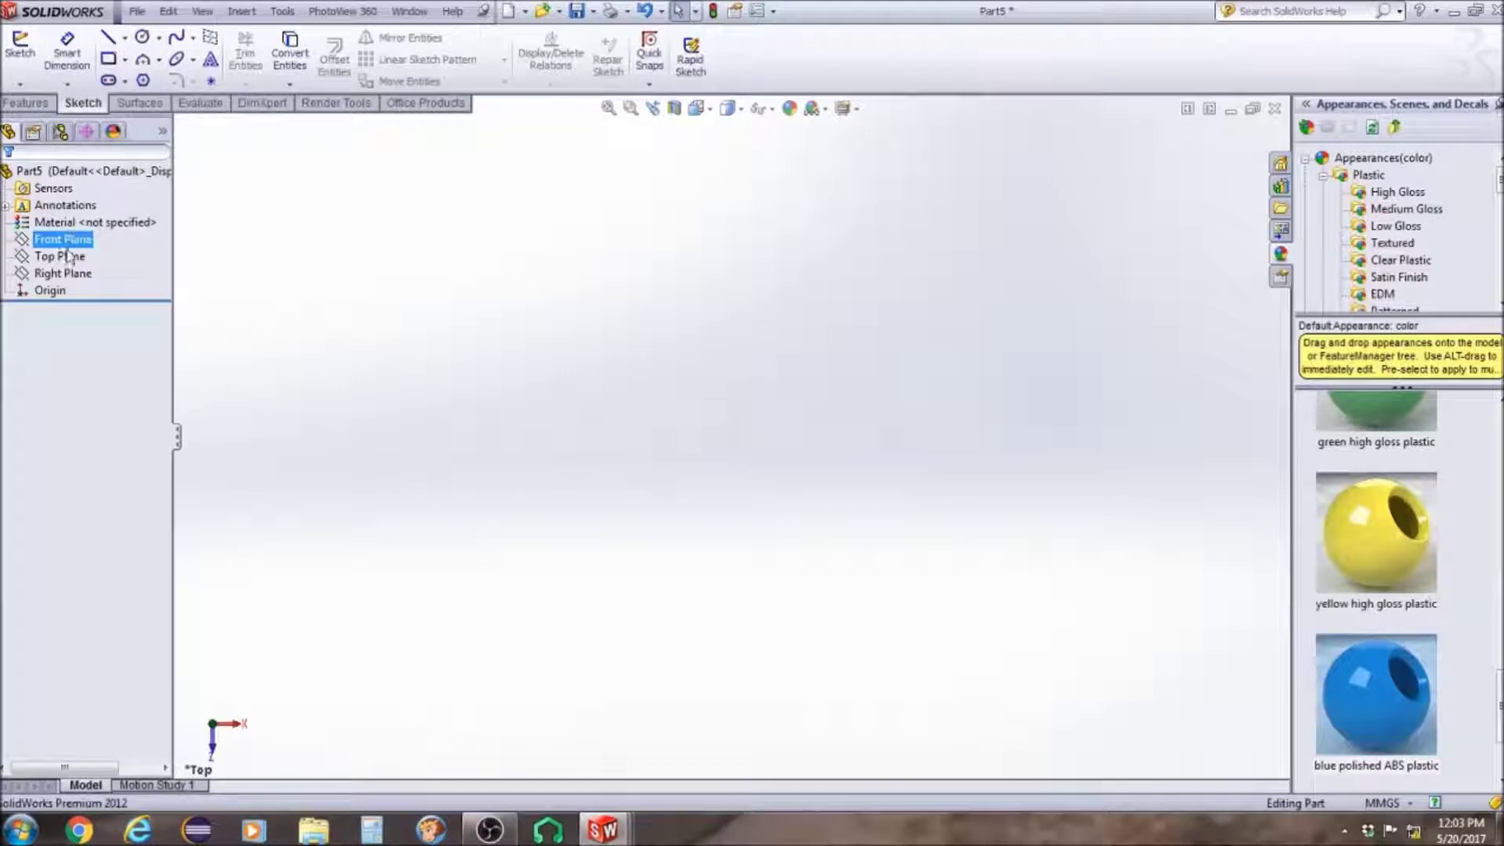
pyautogui.click(78, 232)
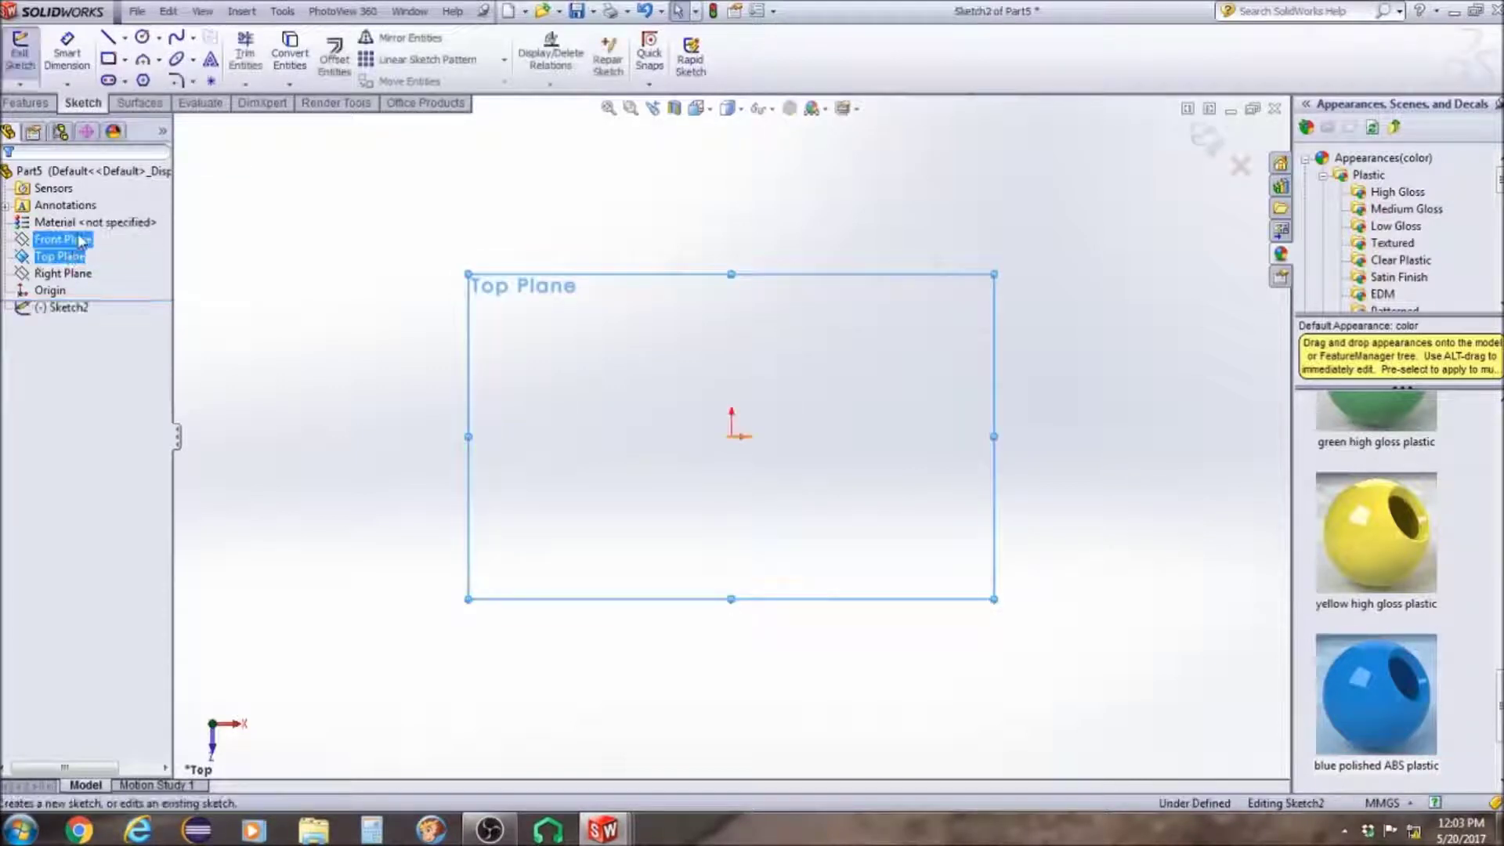
# Draw a vertical centerline about 62 mm long going up from the origin
pyautogui.click(126, 39)
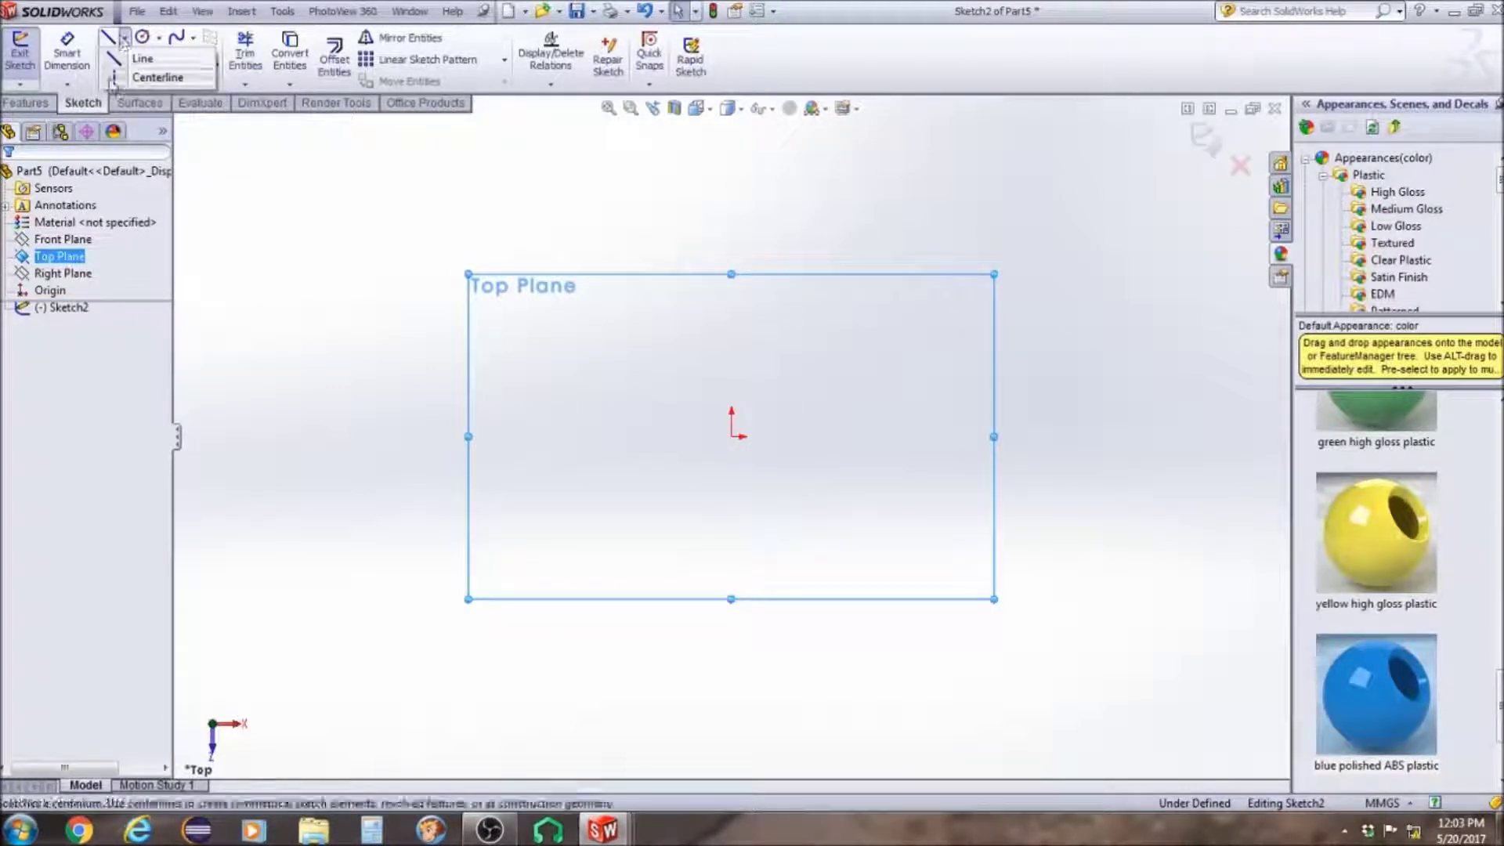
pyautogui.click(150, 78)
pyautogui.click(731, 436)
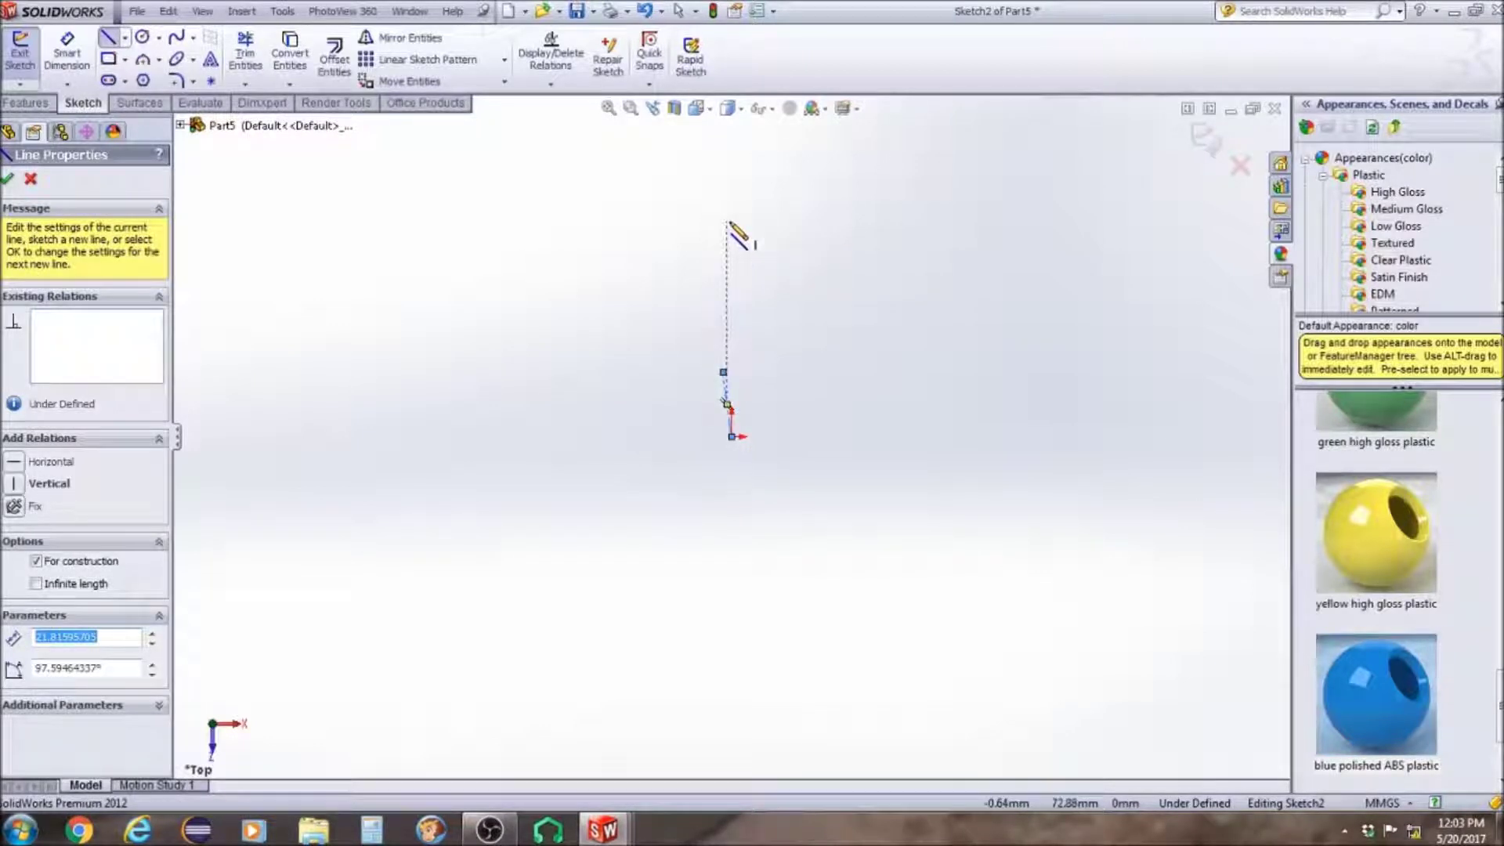
pyautogui.click(31, 180)
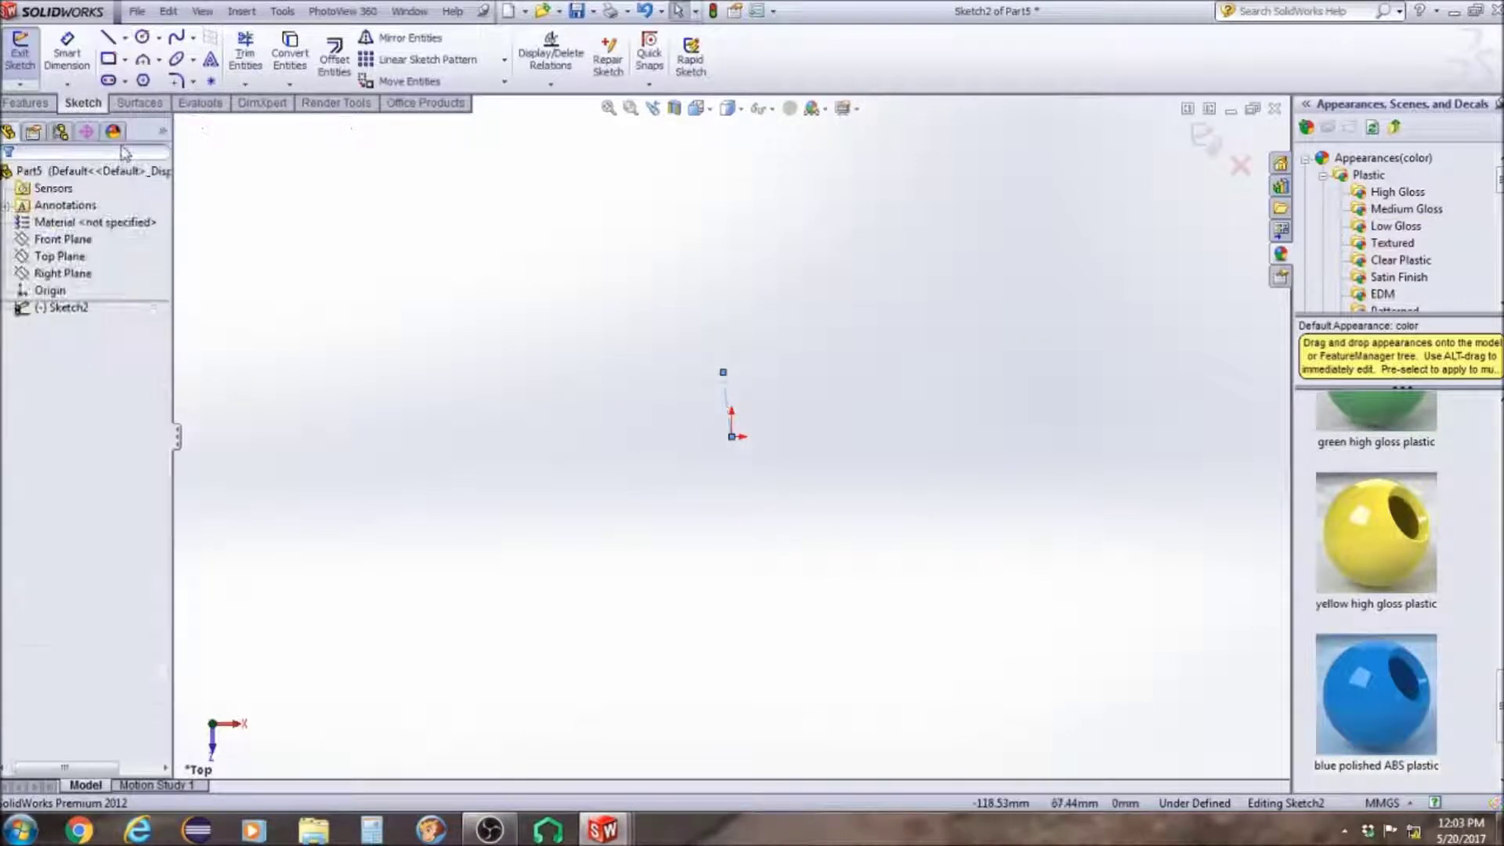
pyautogui.moveTo(724, 367); pyautogui.dragTo(731, 253)
# Draw a centerline triangle down to the right from the origin with a horizontal side about 76 mm long, and trim away its vertical side
pyautogui.click(107, 38)
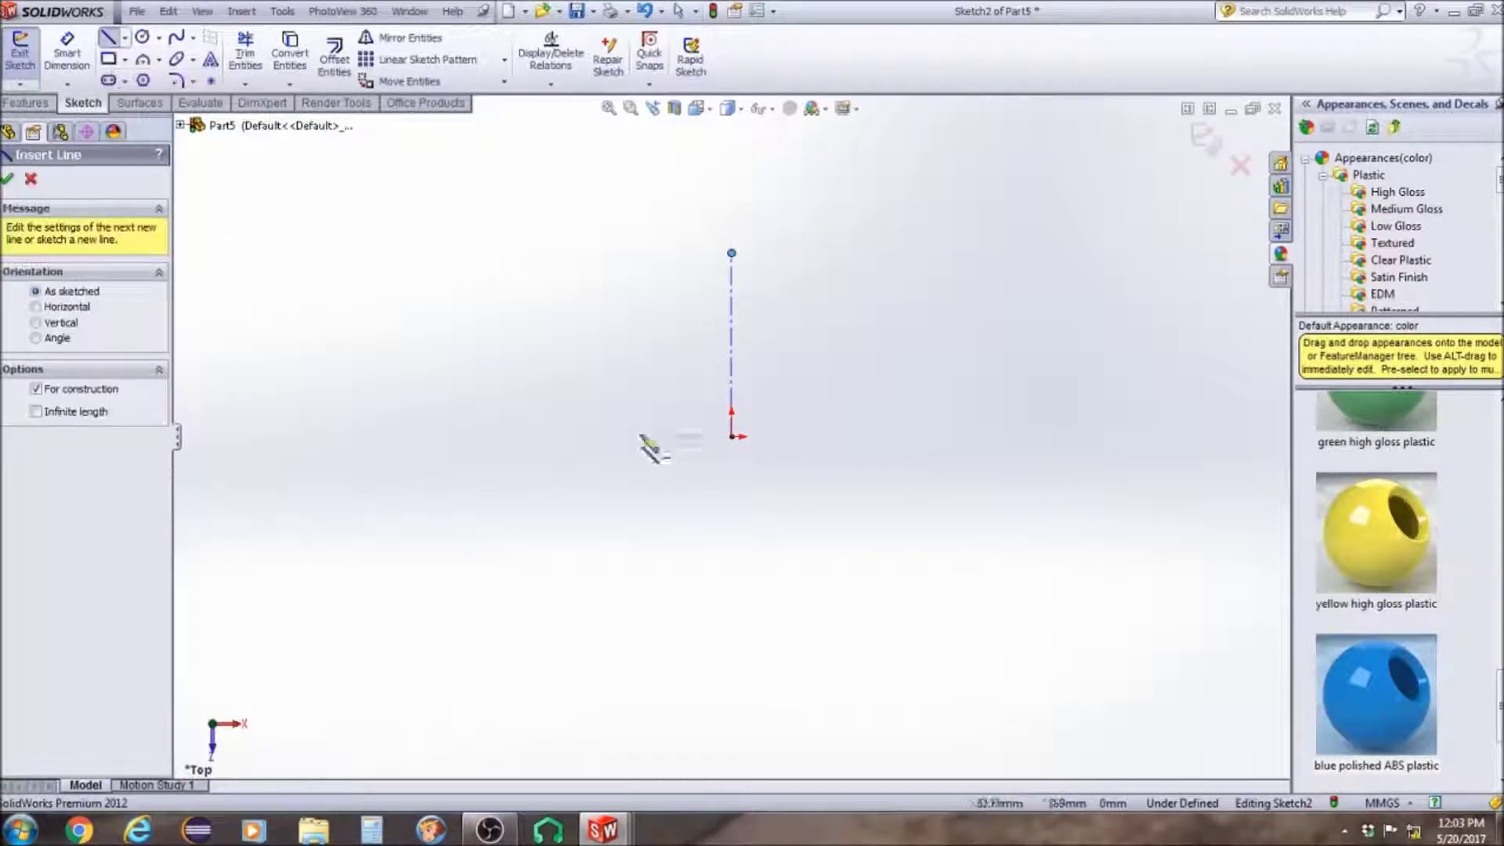
pyautogui.click(731, 438)
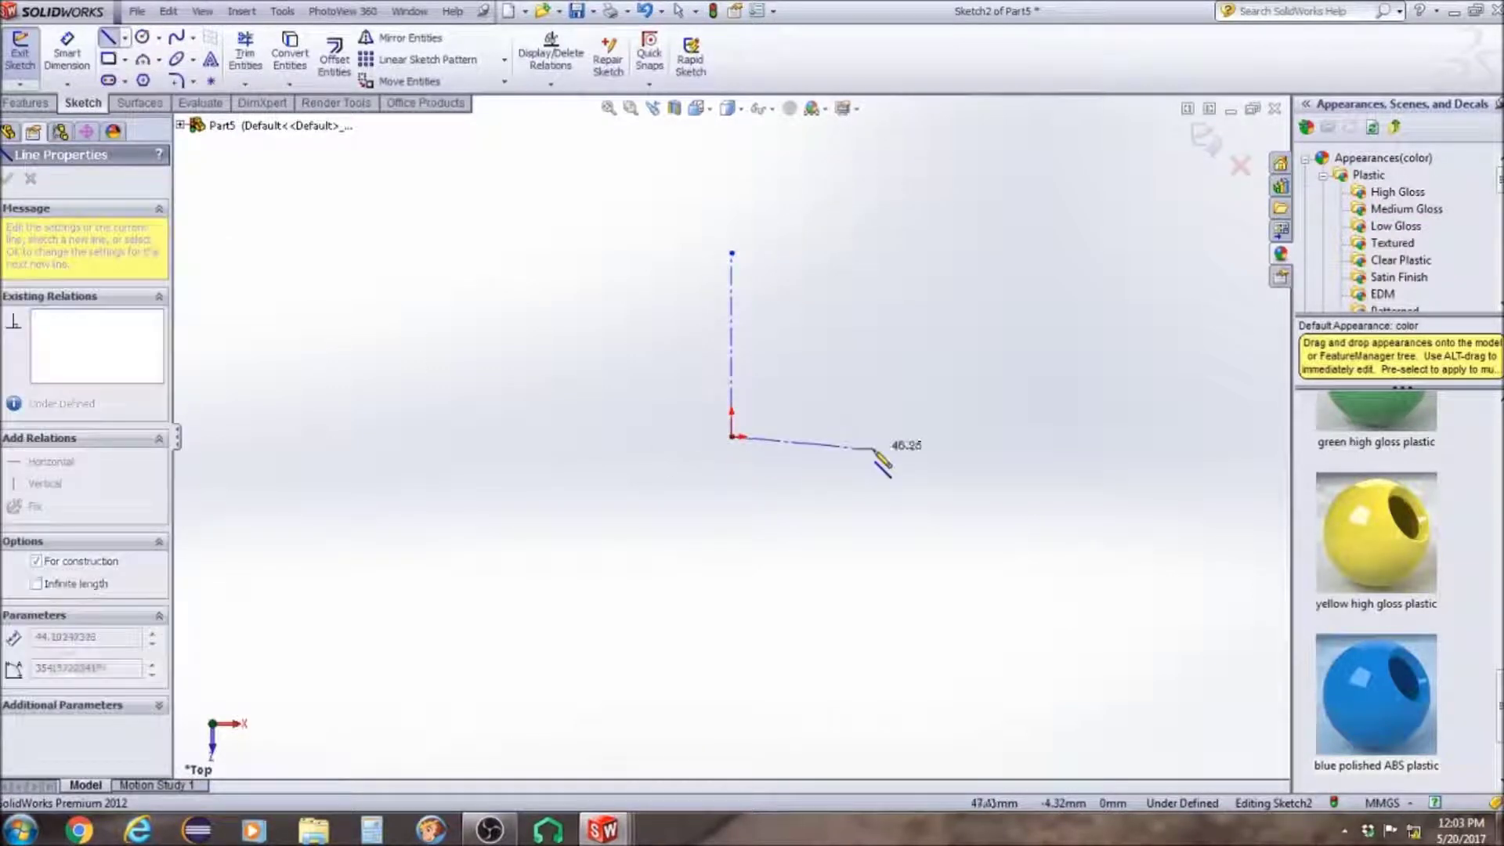
pyautogui.click(955, 436)
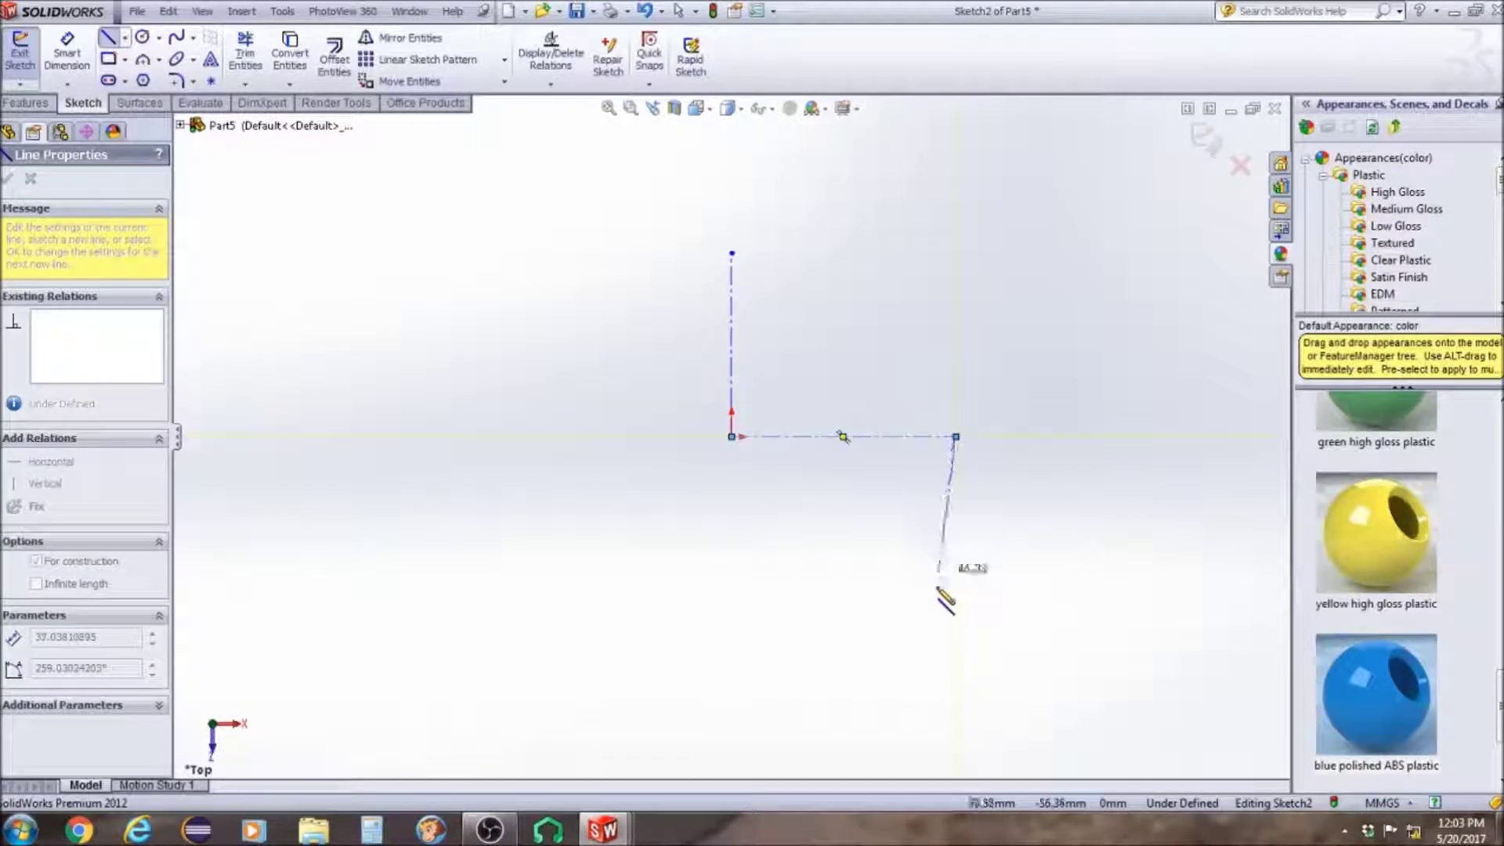
pyautogui.click(956, 592)
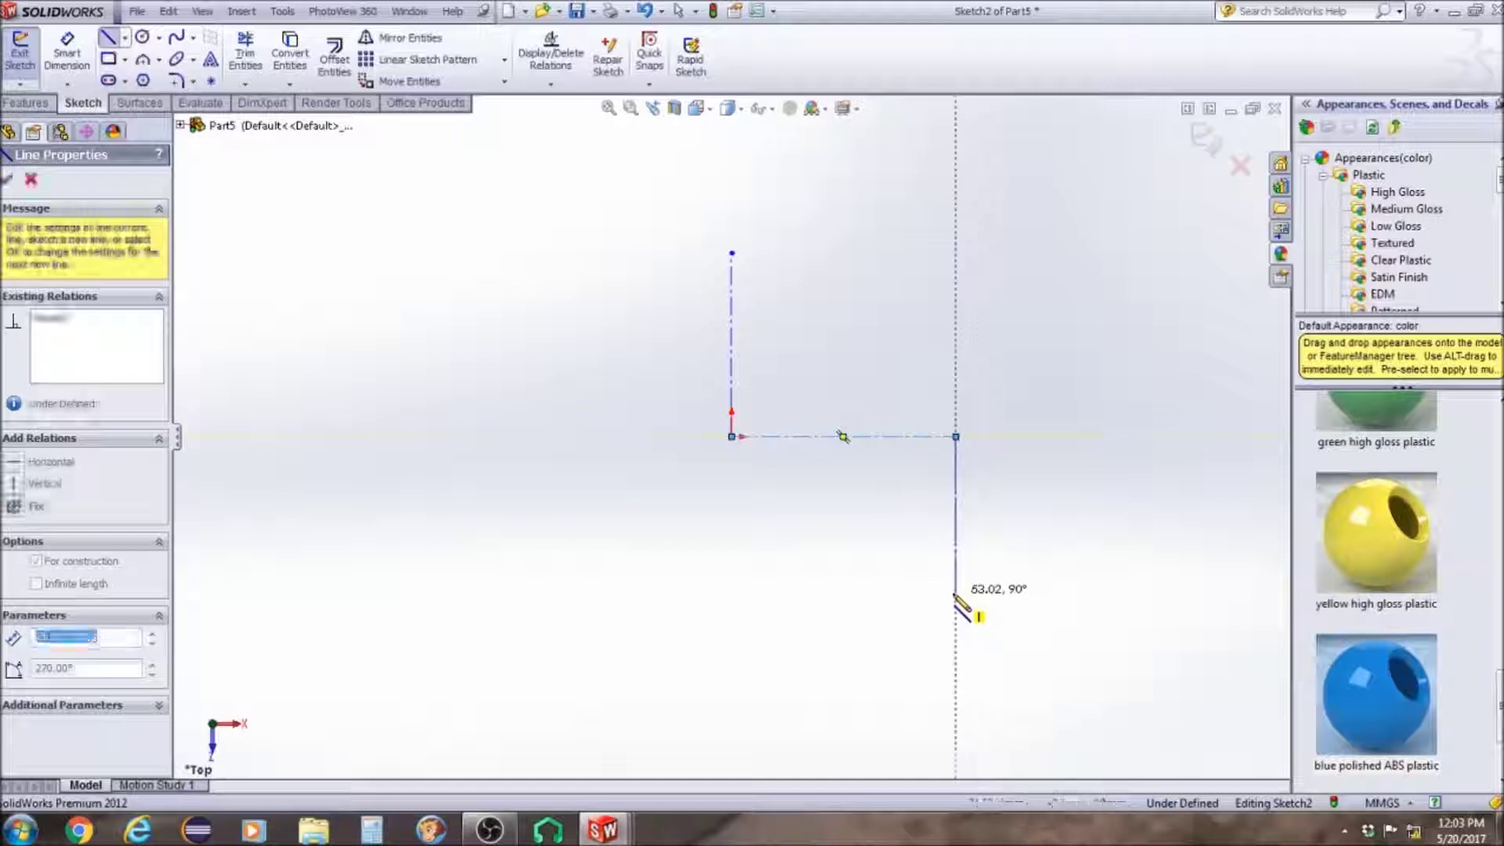
pyautogui.click(731, 437)
pyautogui.click(245, 52)
pyautogui.click(955, 514)
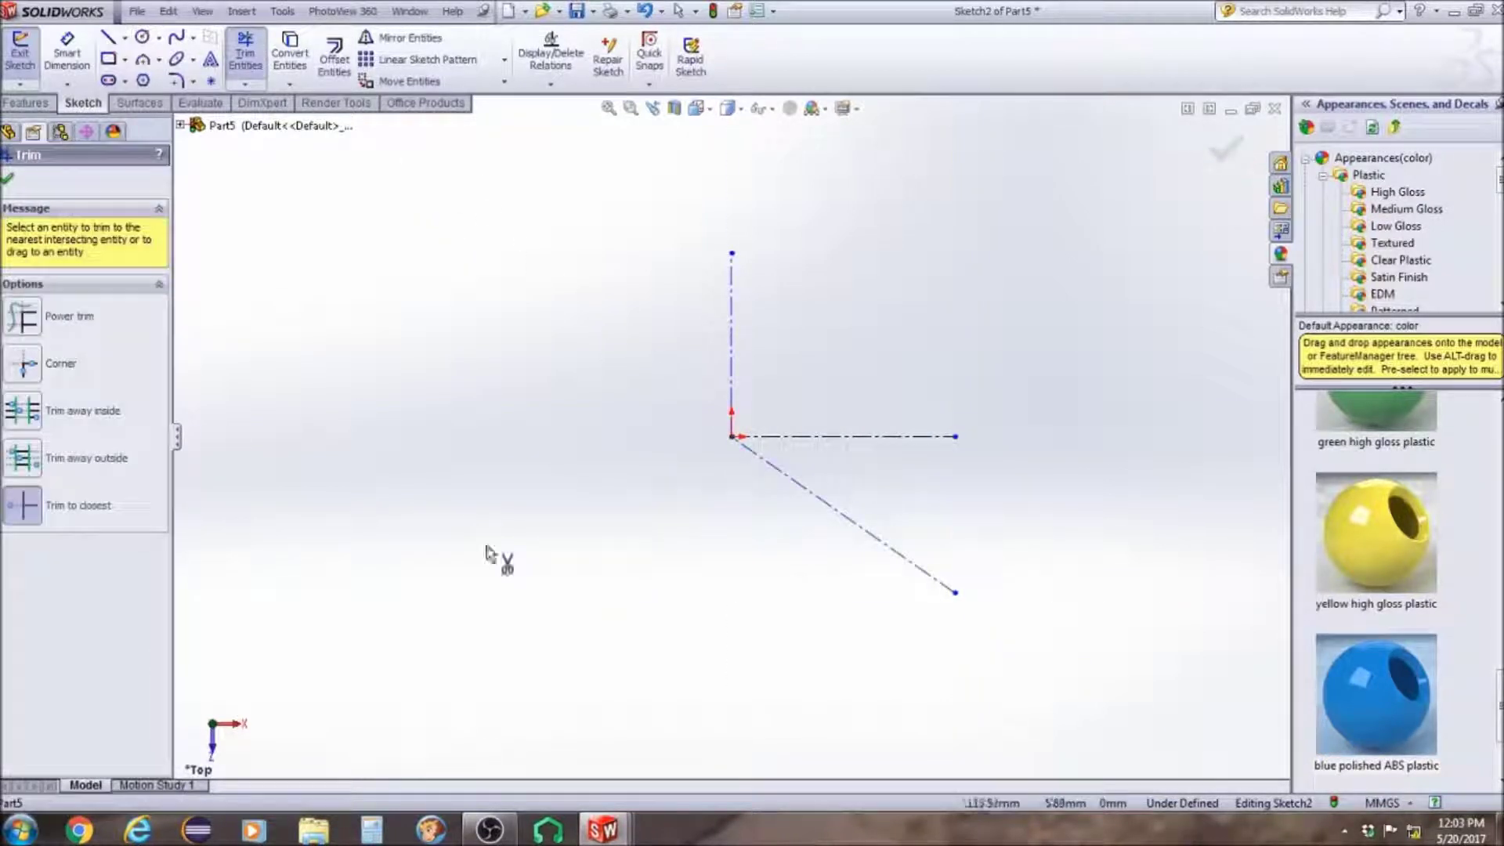
# Dimension the angle between the horizontal and inclined centerlines as 30 degrees
pyautogui.click(79, 49)
pyautogui.click(857, 437)
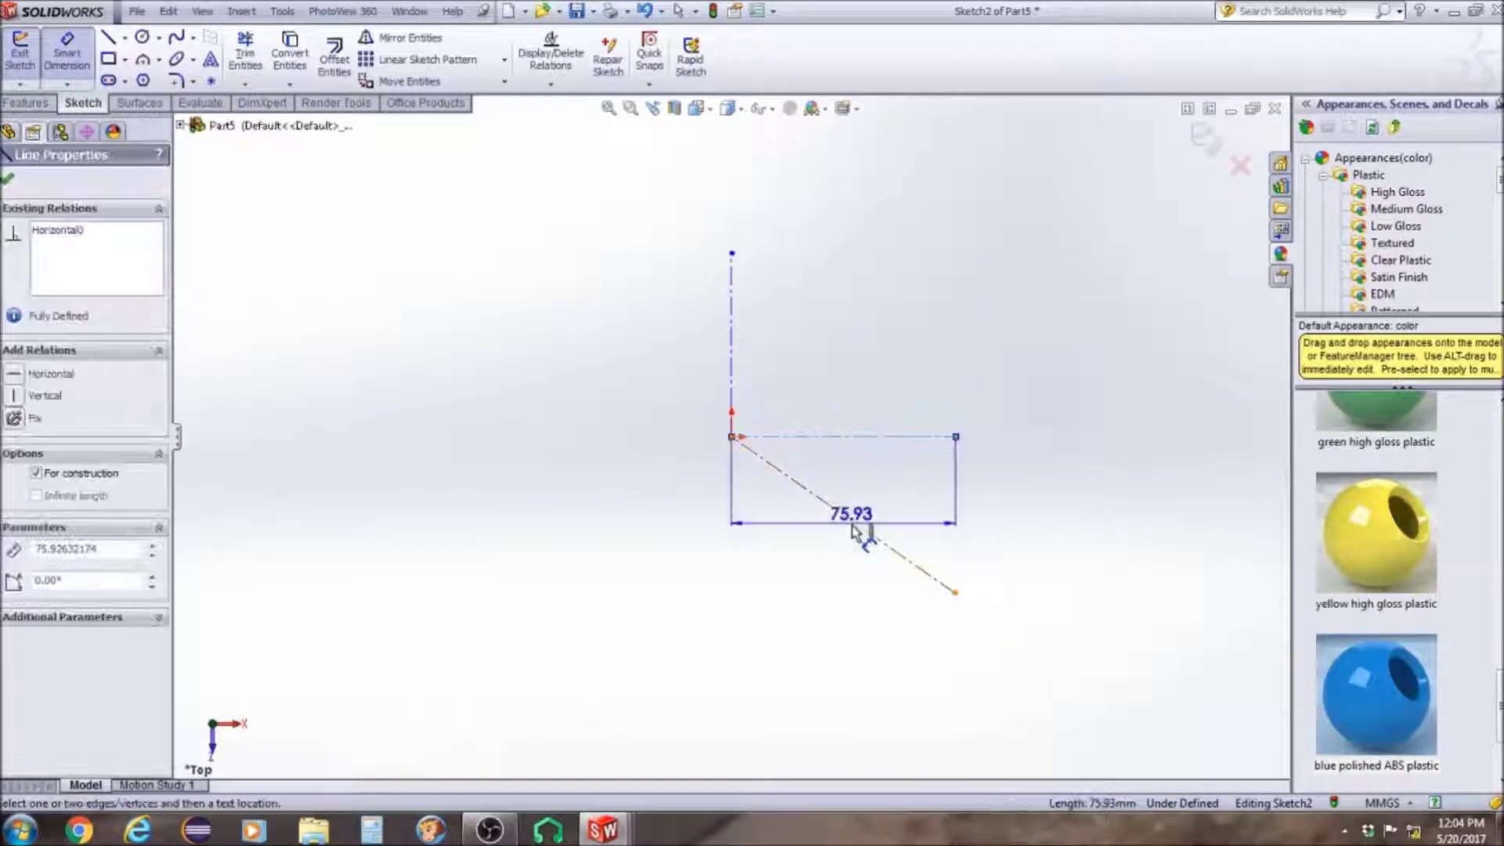
pyautogui.click(864, 532)
pyautogui.click(1075, 614)
pyautogui.write('30')
pyautogui.press('Return')
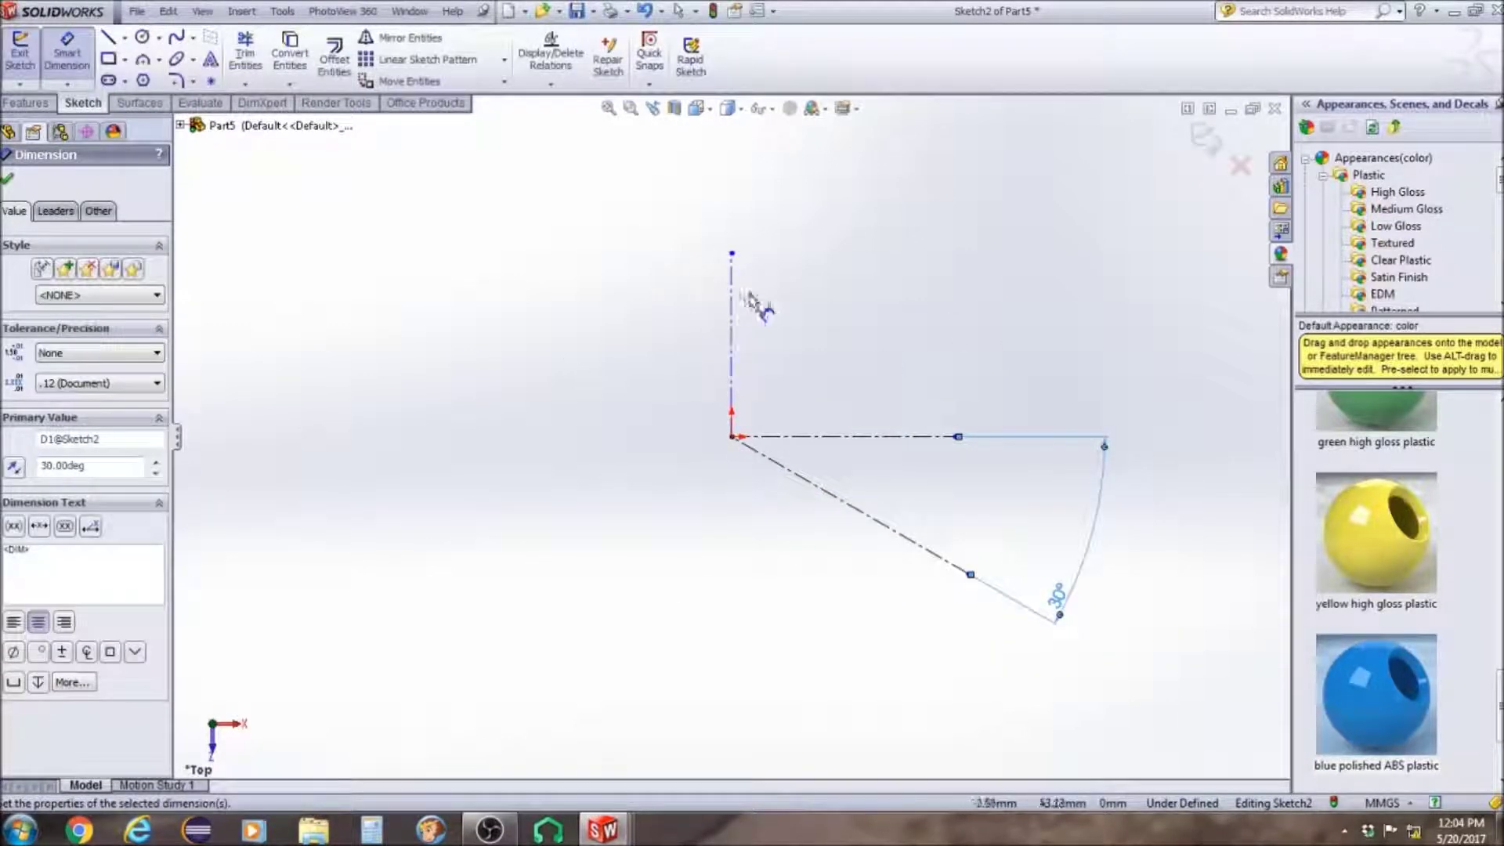
# Dimension the vertical centerline's length, keeping its drawn value
pyautogui.click(731, 319)
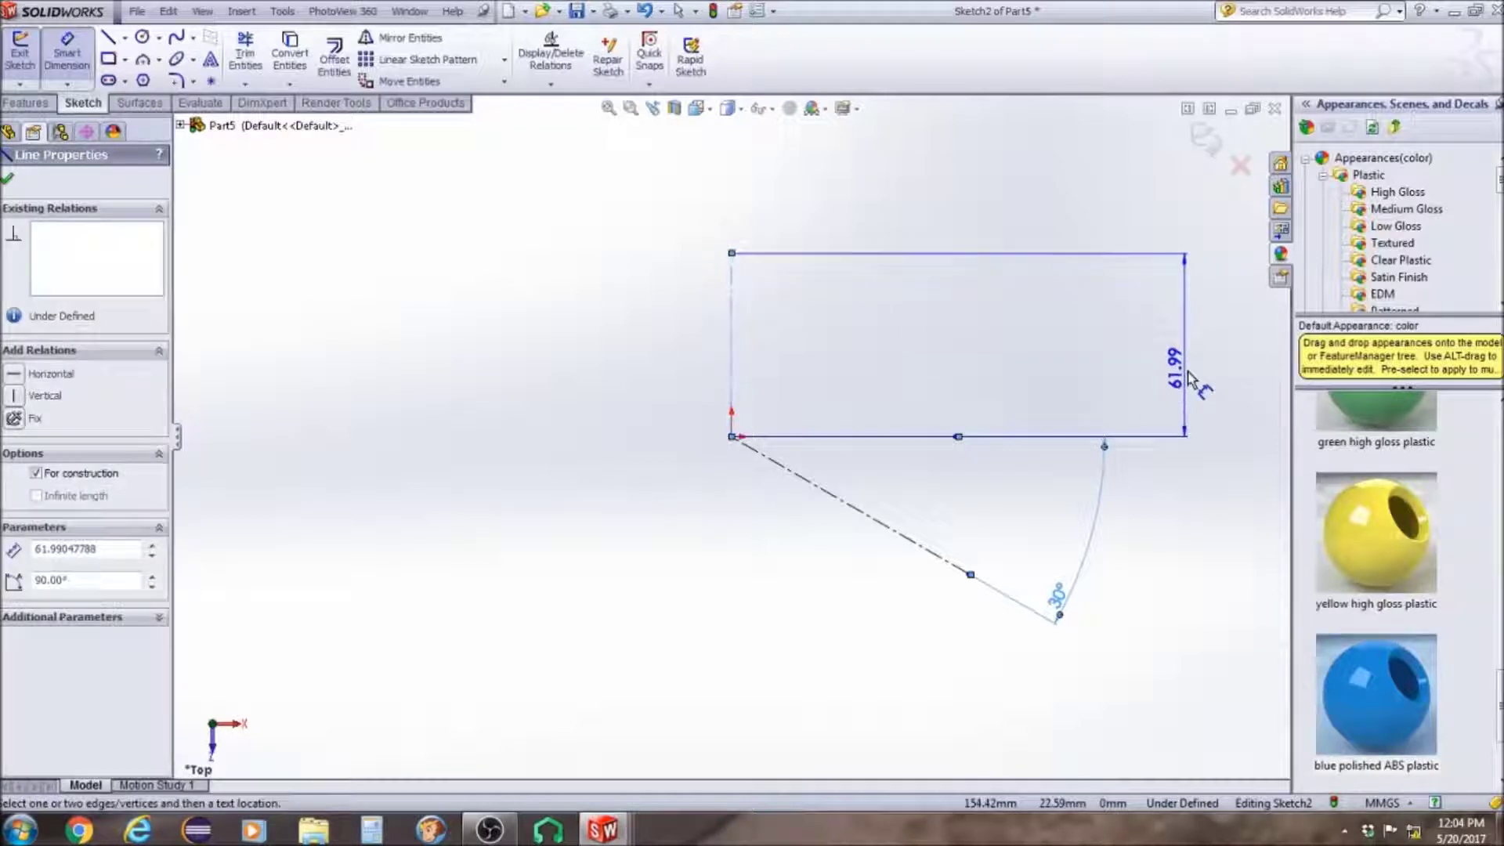
pyautogui.click(1193, 376)
pyautogui.press('Return')
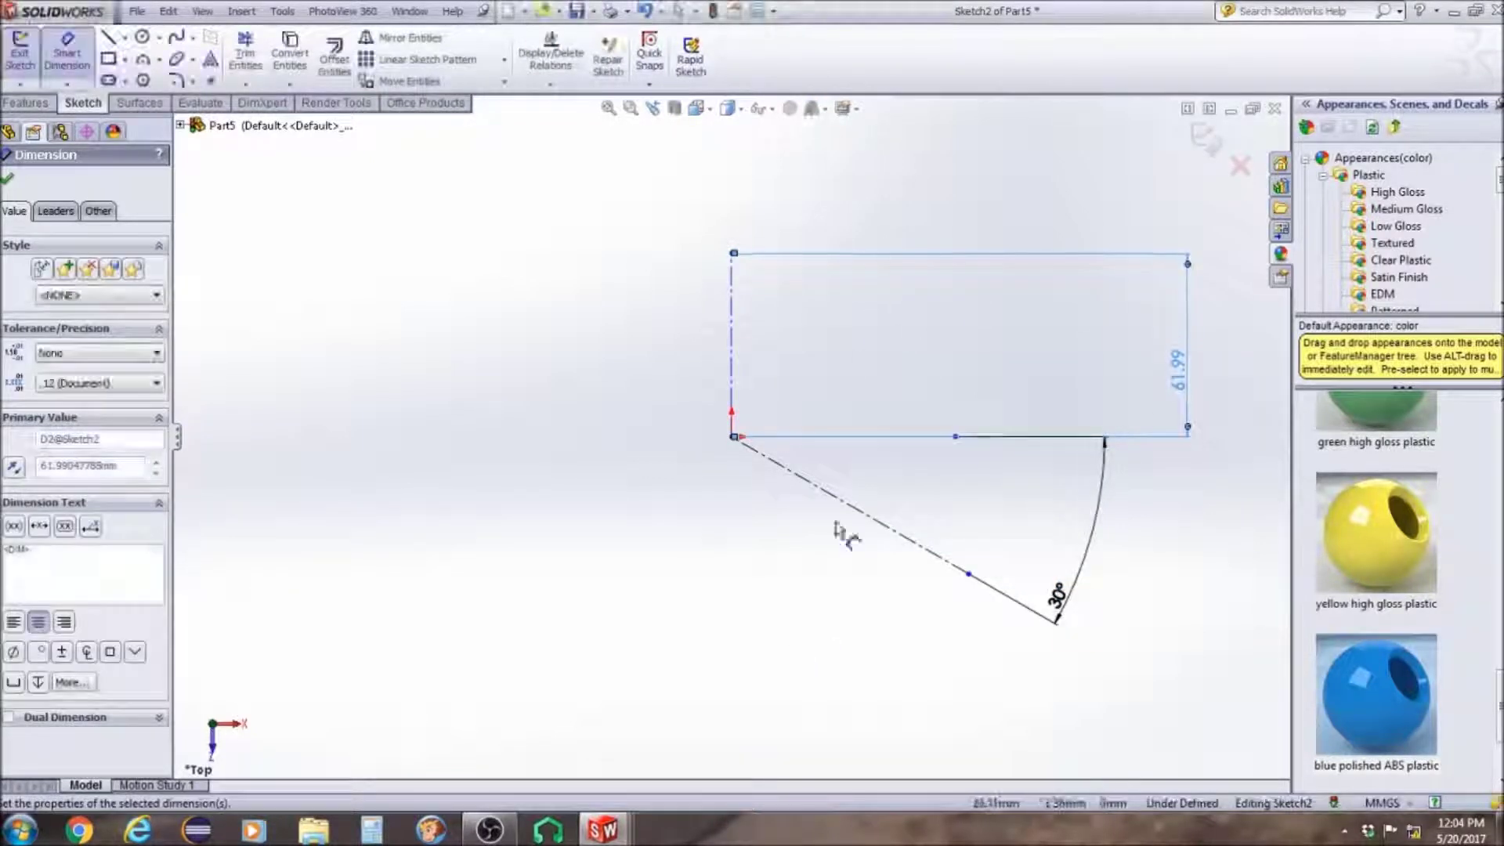
# Draw concentric circle pairs of about 13 and 27 mm radius on the vertical centerline and about 13 and 21 mm radius at the origin
pyautogui.click(142, 37)
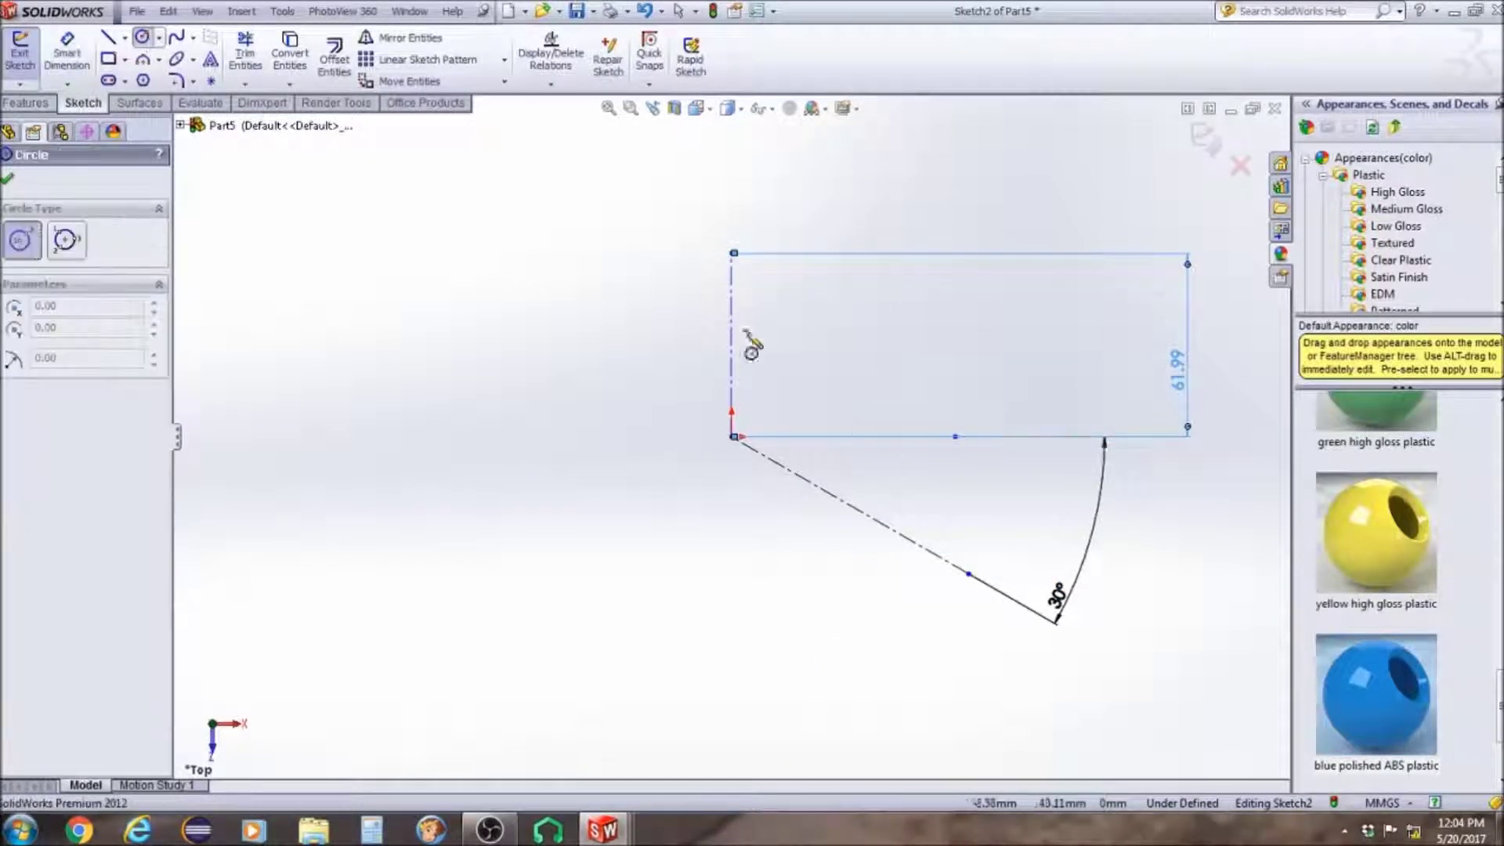
pyautogui.click(732, 307)
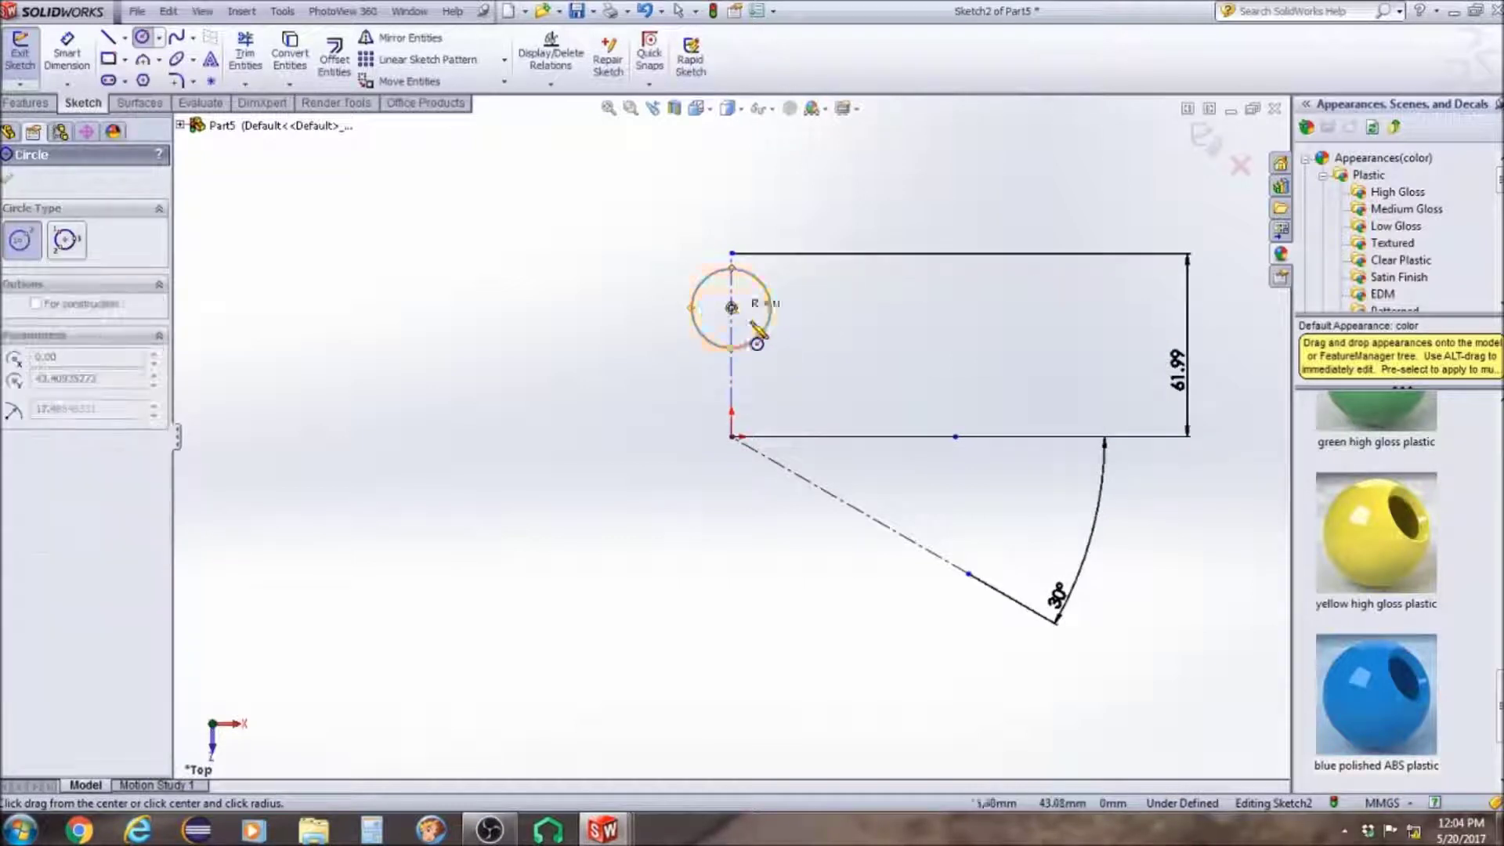
pyautogui.click(805, 370)
pyautogui.click(731, 436)
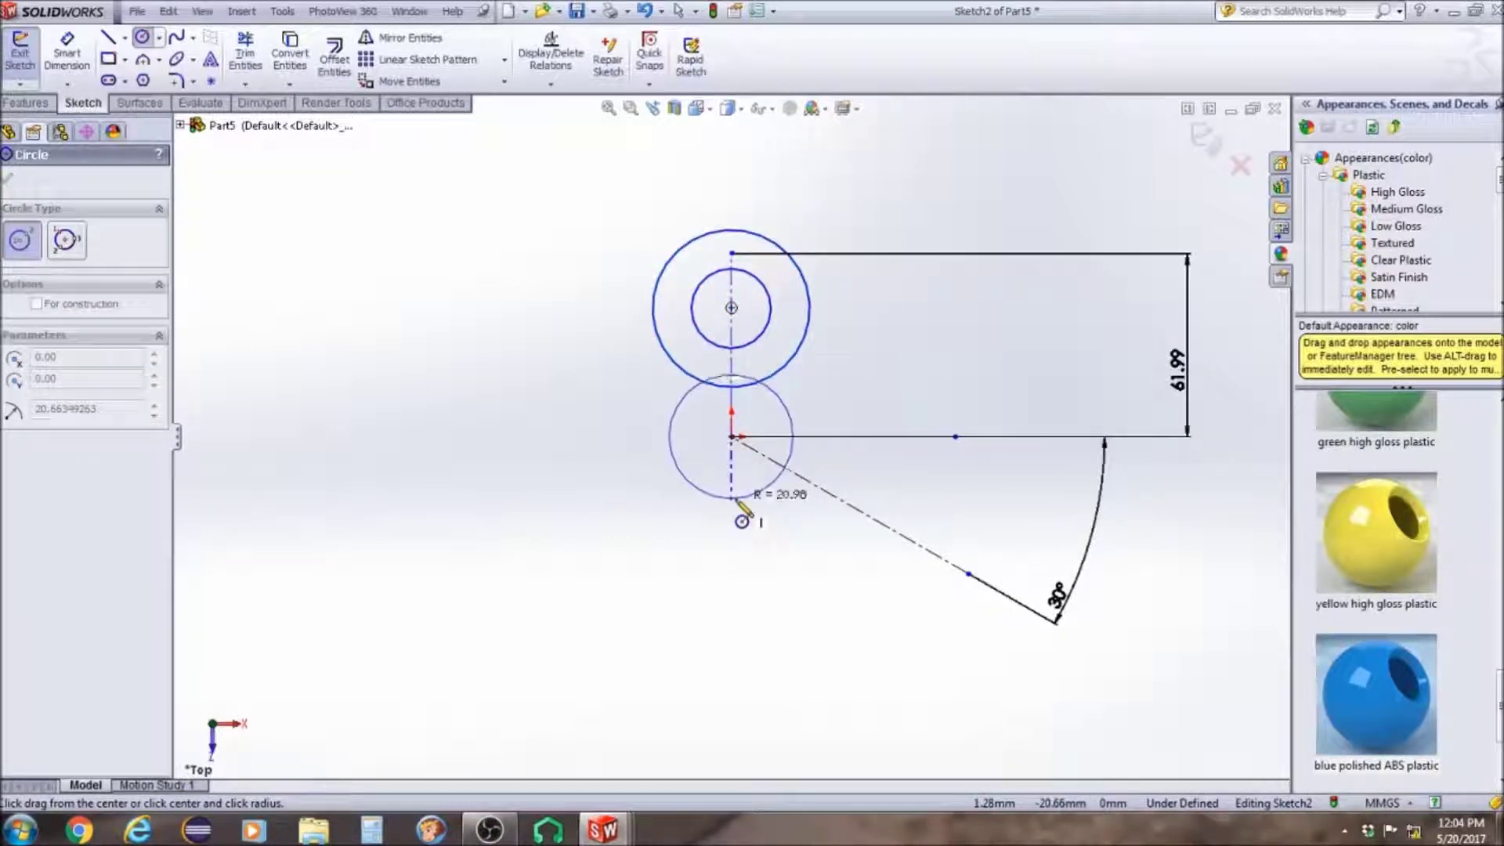
pyautogui.click(732, 436)
pyautogui.click(756, 467)
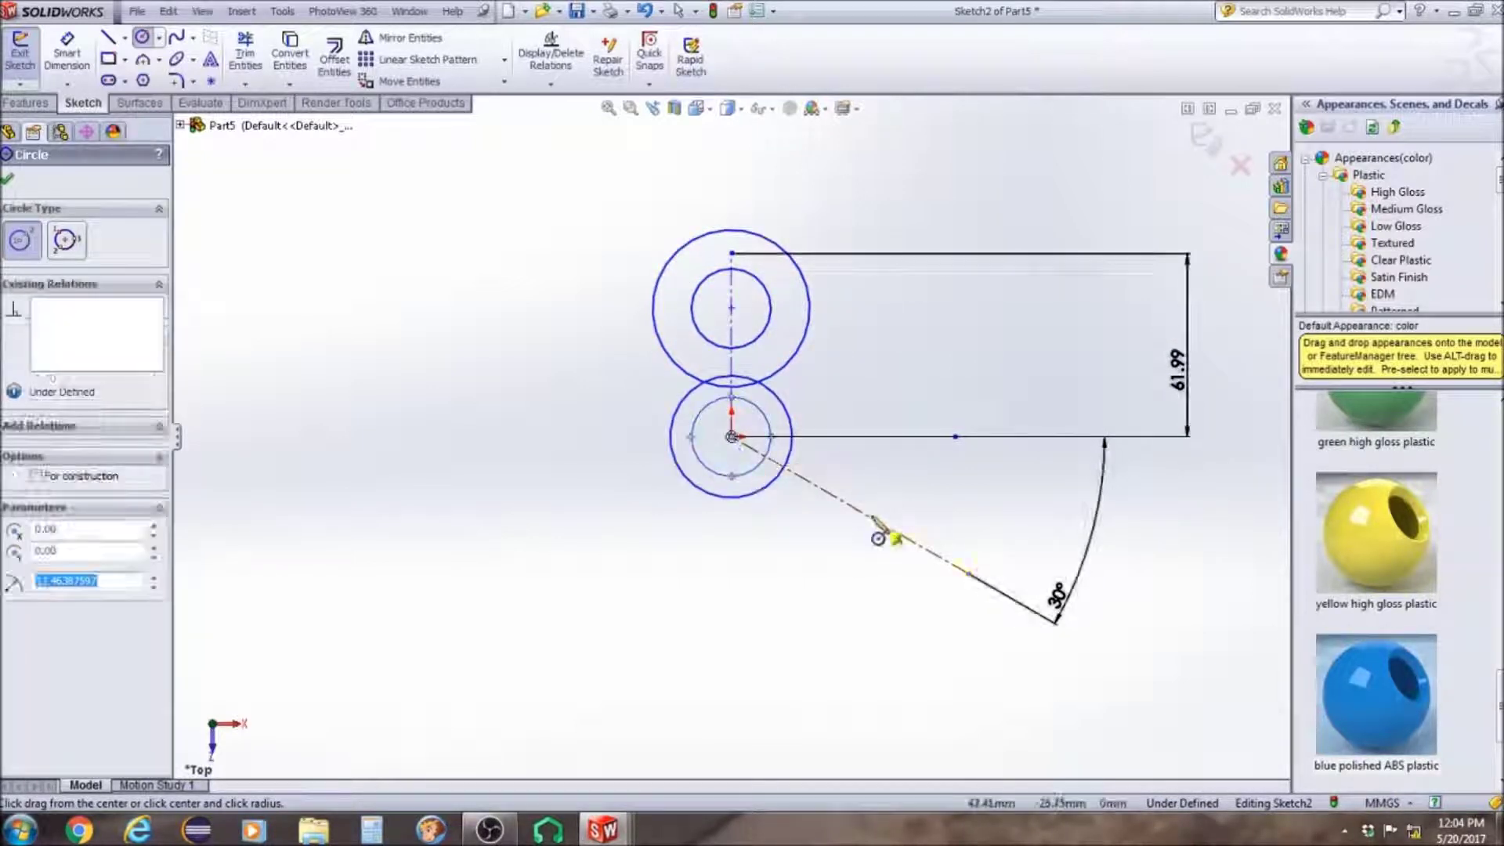
# Draw two concentric circles centered on the inclined centerline, the outer one about 26 mm in radius
pyautogui.click(870, 516)
pyautogui.click(868, 516)
pyautogui.click(909, 556)
pyautogui.click(869, 516)
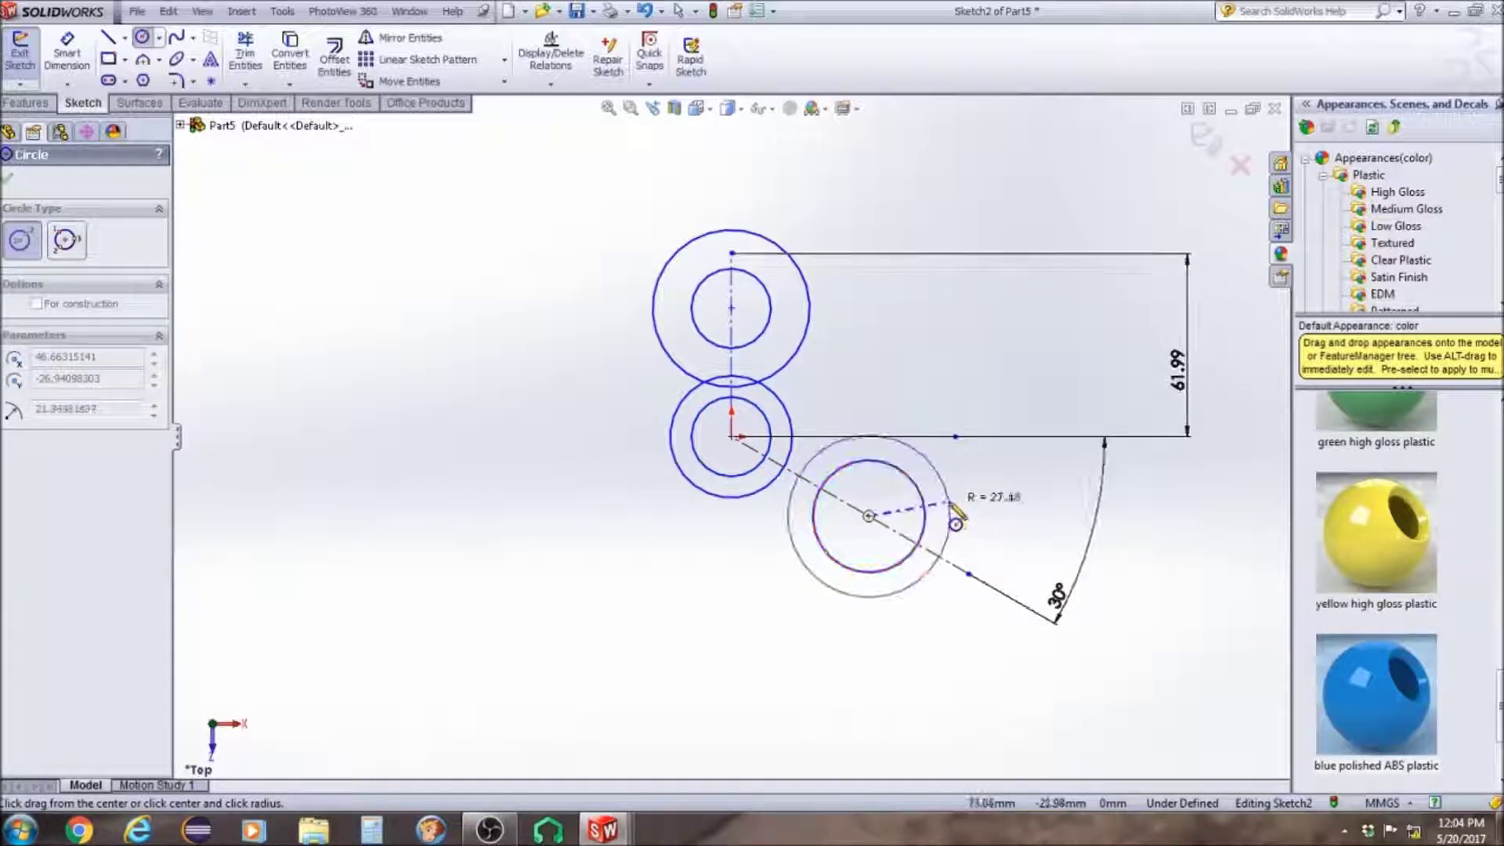
pyautogui.click(939, 487)
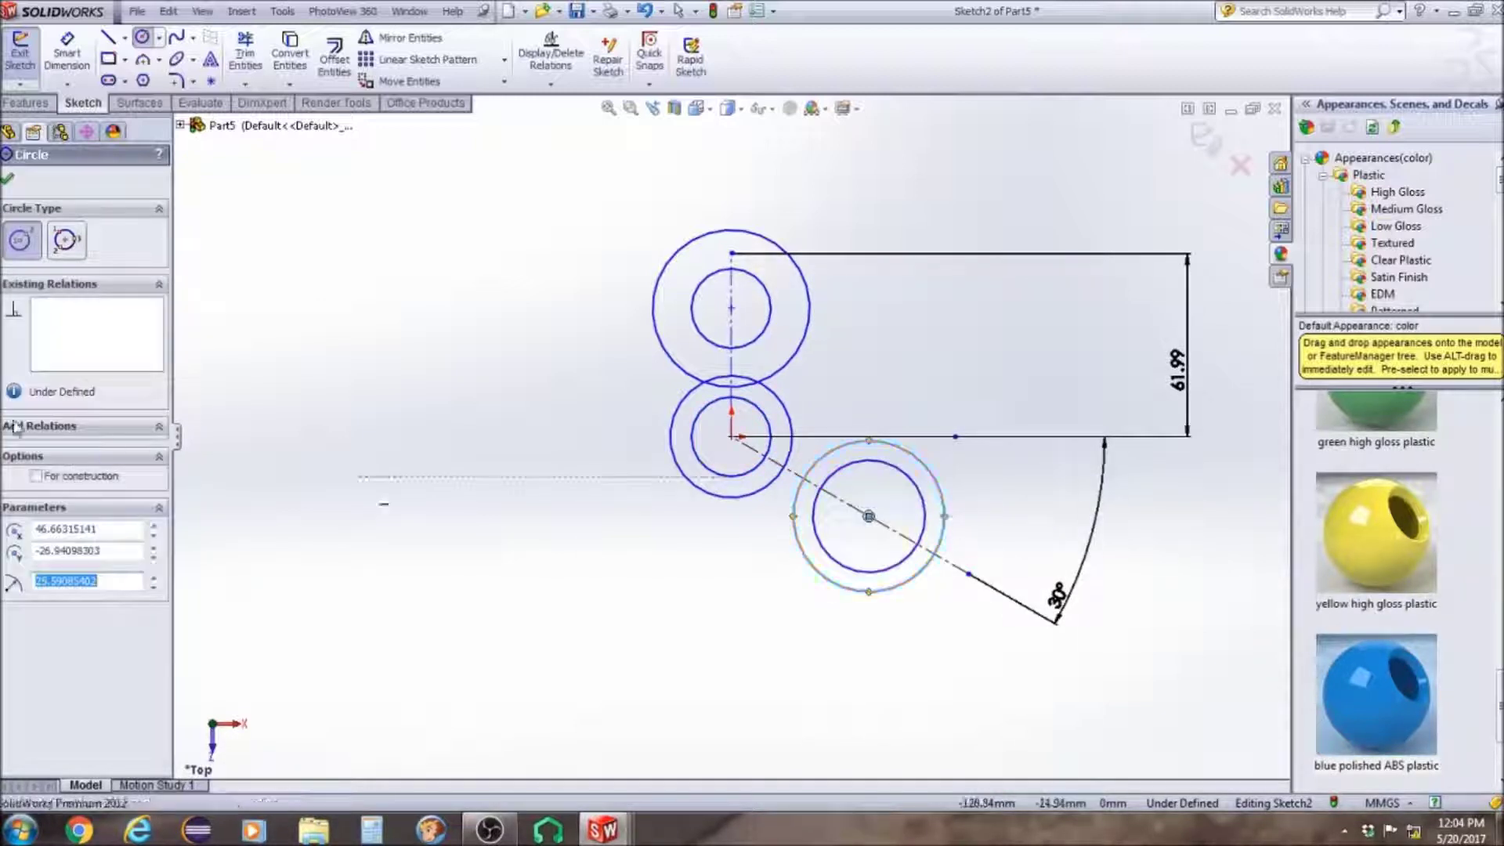
# Dimension the circle pair on the vertical centerline with a 21 mm inner and a 32 mm outer diameter
pyautogui.click(69, 45)
pyautogui.click(770, 295)
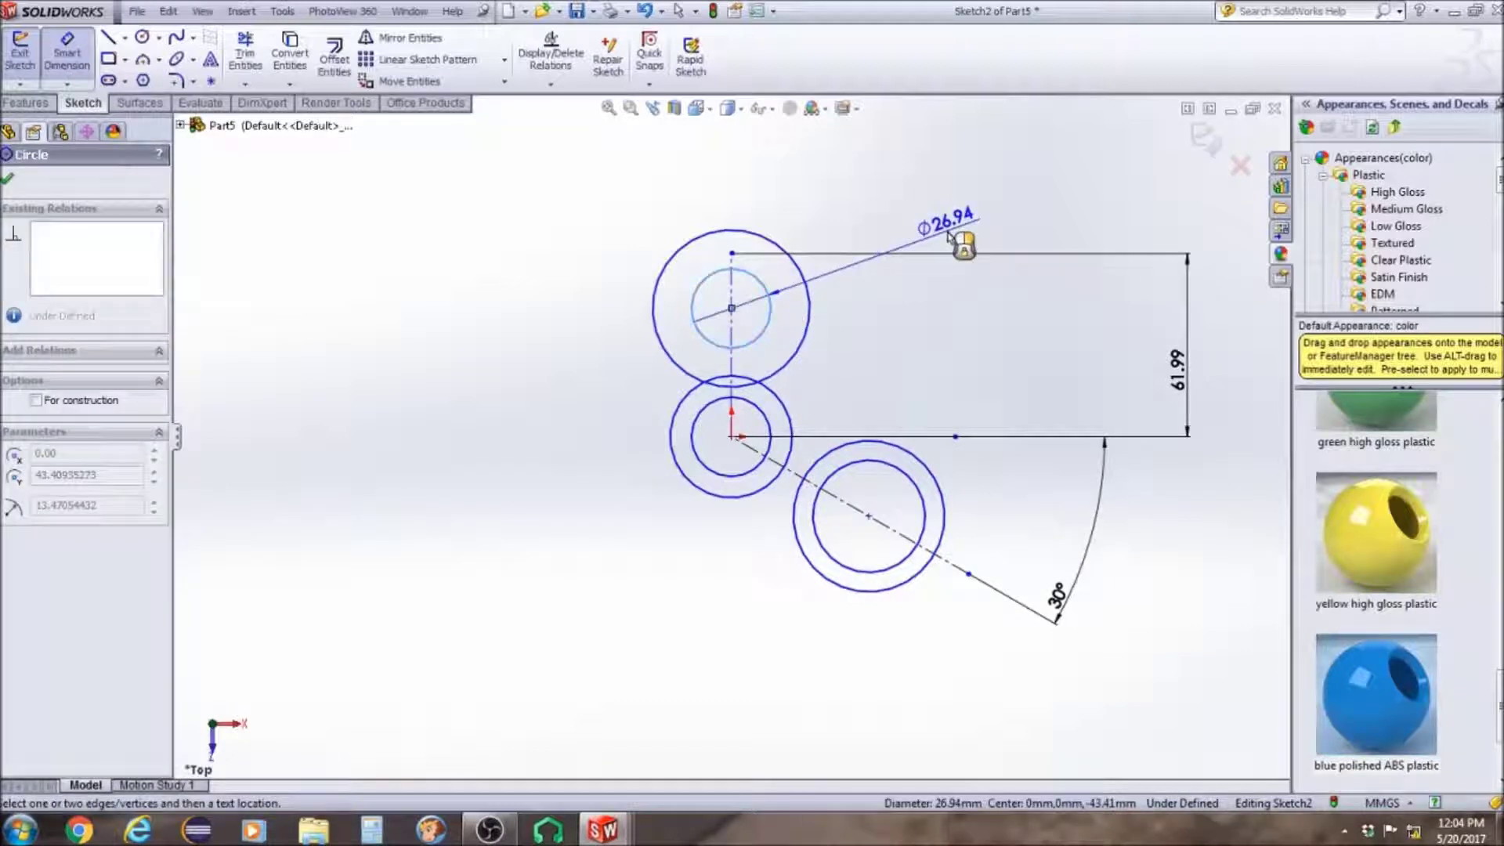
pyautogui.click(948, 231)
pyautogui.write('21')
pyautogui.press('Return')
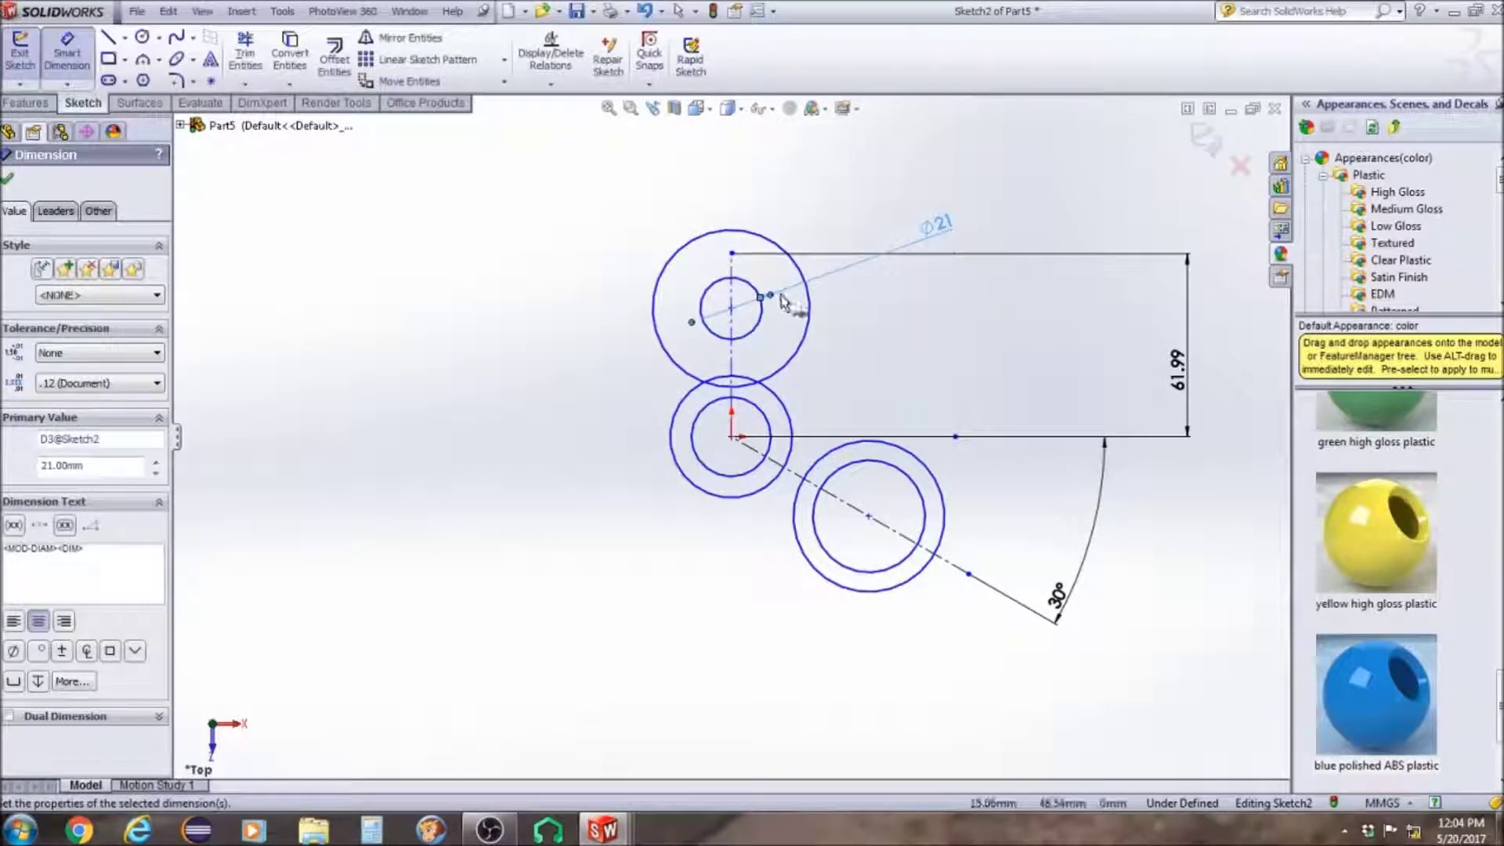
pyautogui.click(807, 343)
pyautogui.click(940, 185)
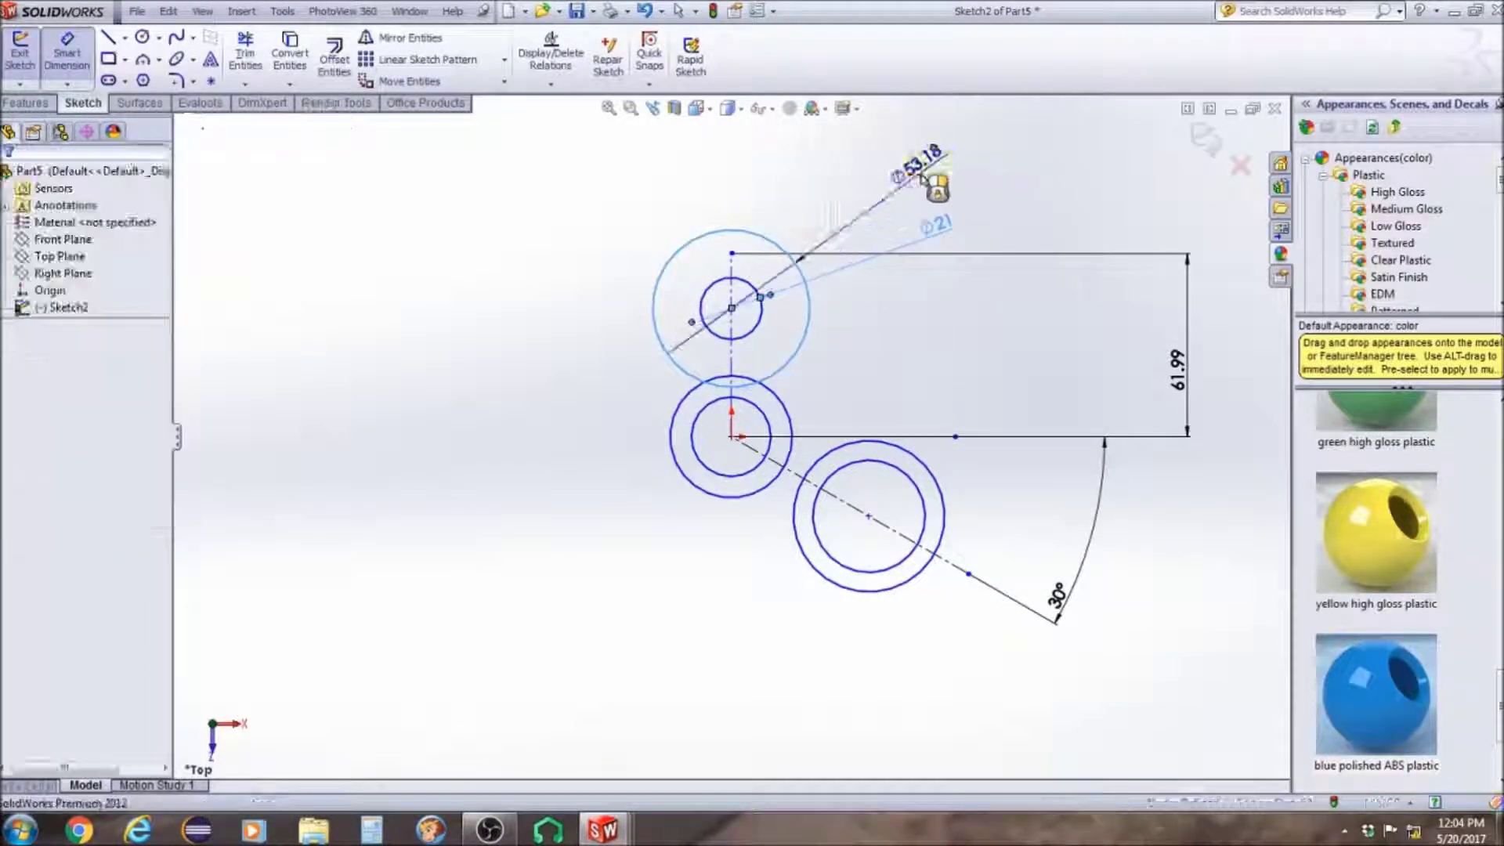
pyautogui.write('32')
pyautogui.press('Return')
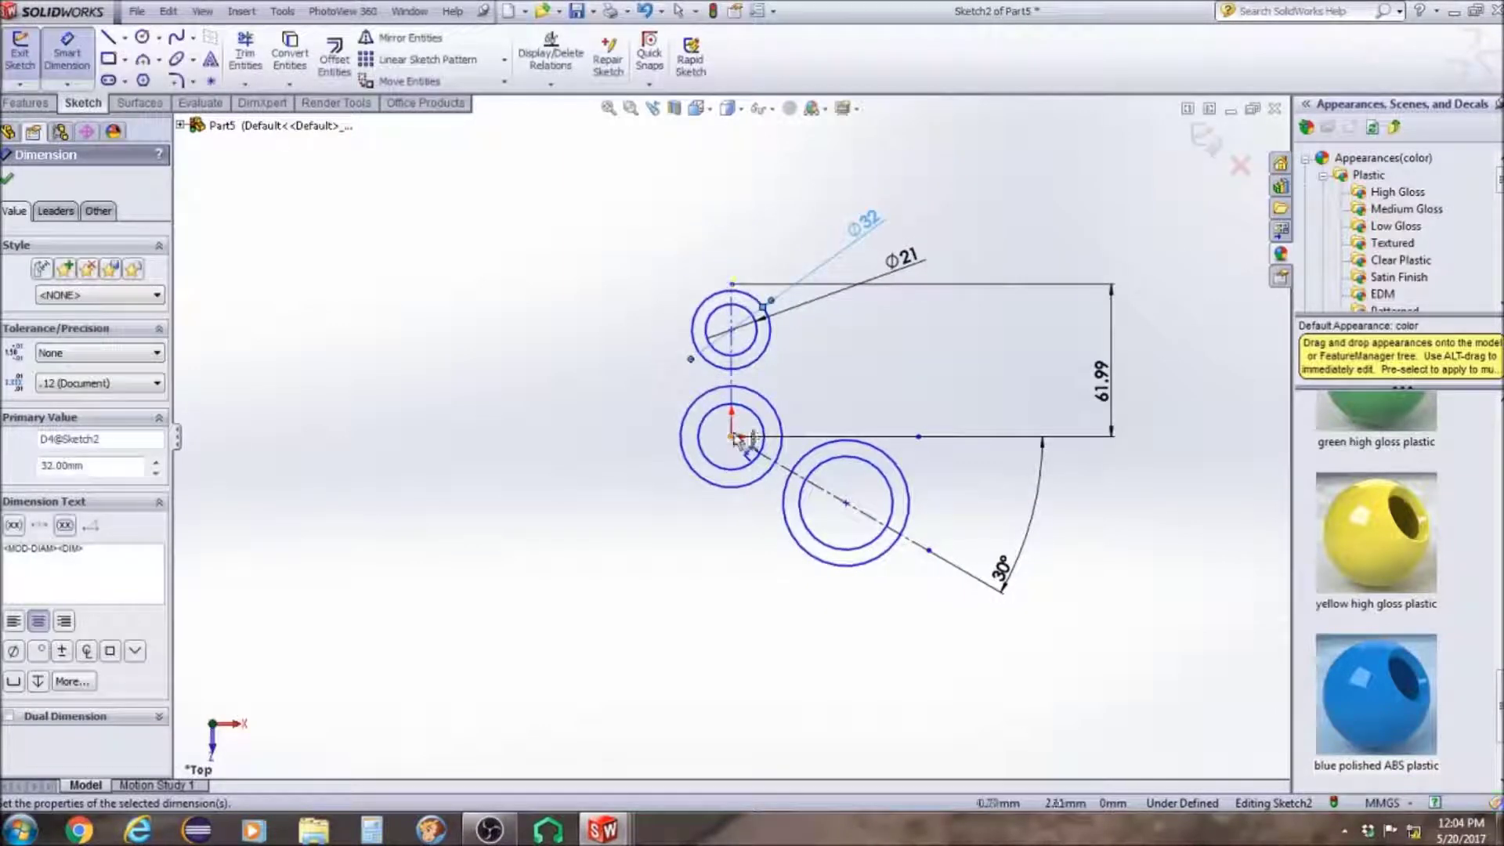
# Add an Equal relation between the upper 32 mm circle and the outer circle on the inclined centerline
pyautogui.press('Escape')
pyautogui.scroll(-4, 795, 279)
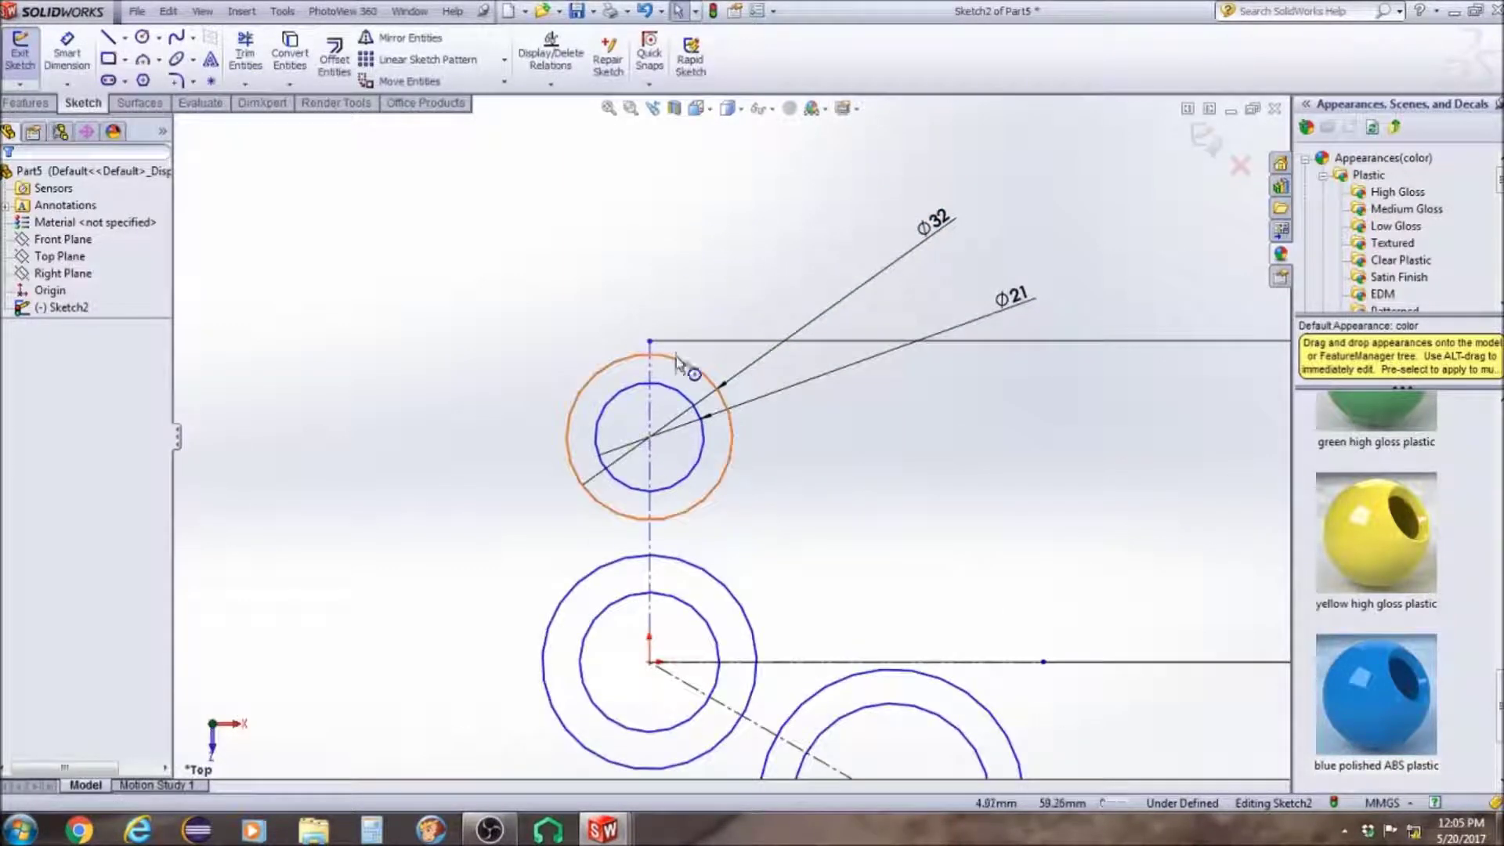
pyautogui.click(686, 482)
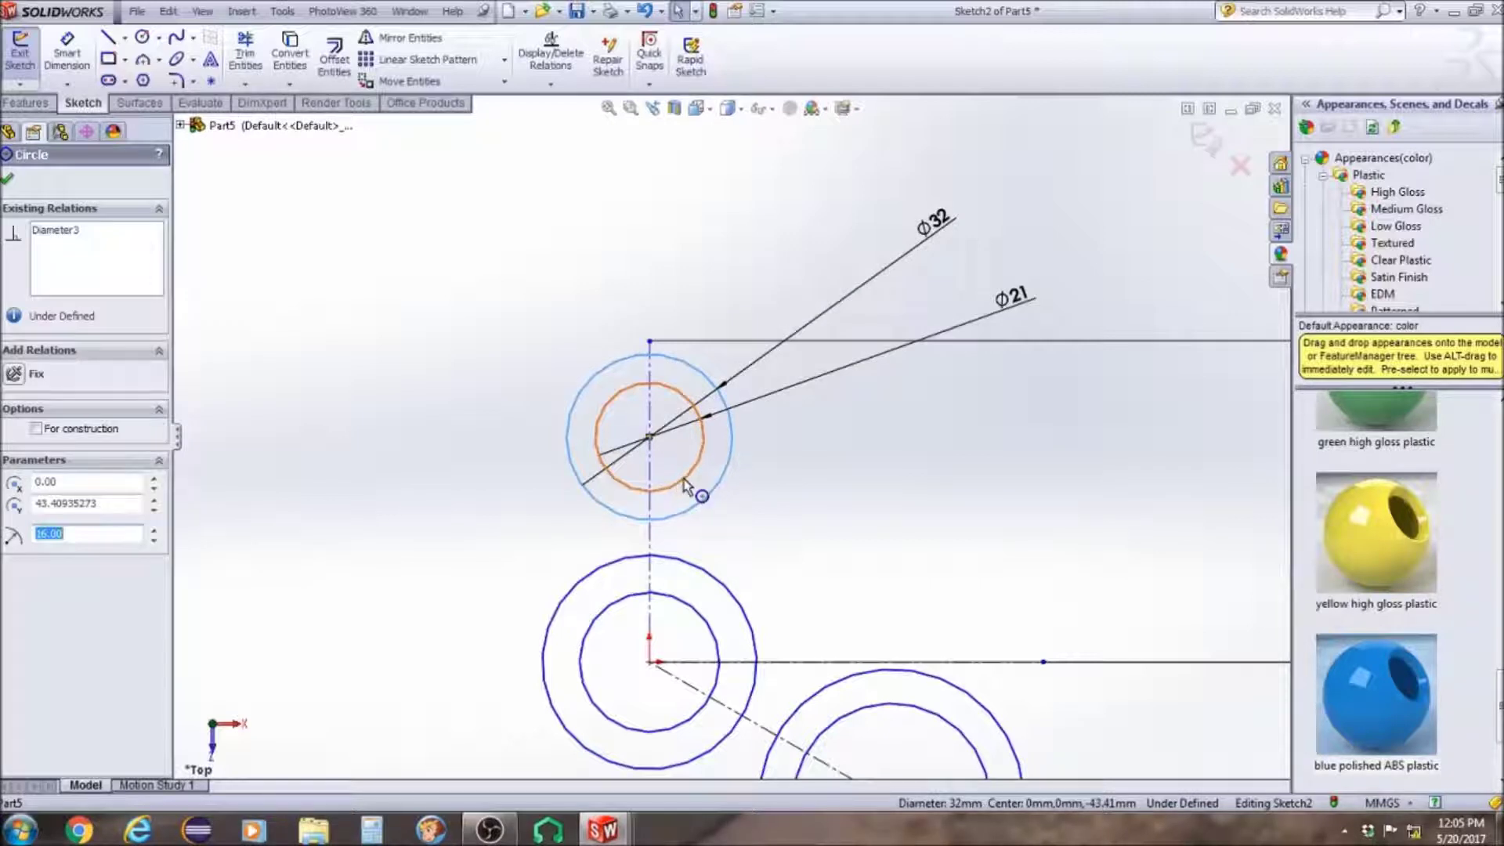
pyautogui.keyDown('ctrl'); pyautogui.click(878, 670); pyautogui.keyUp('ctrl')
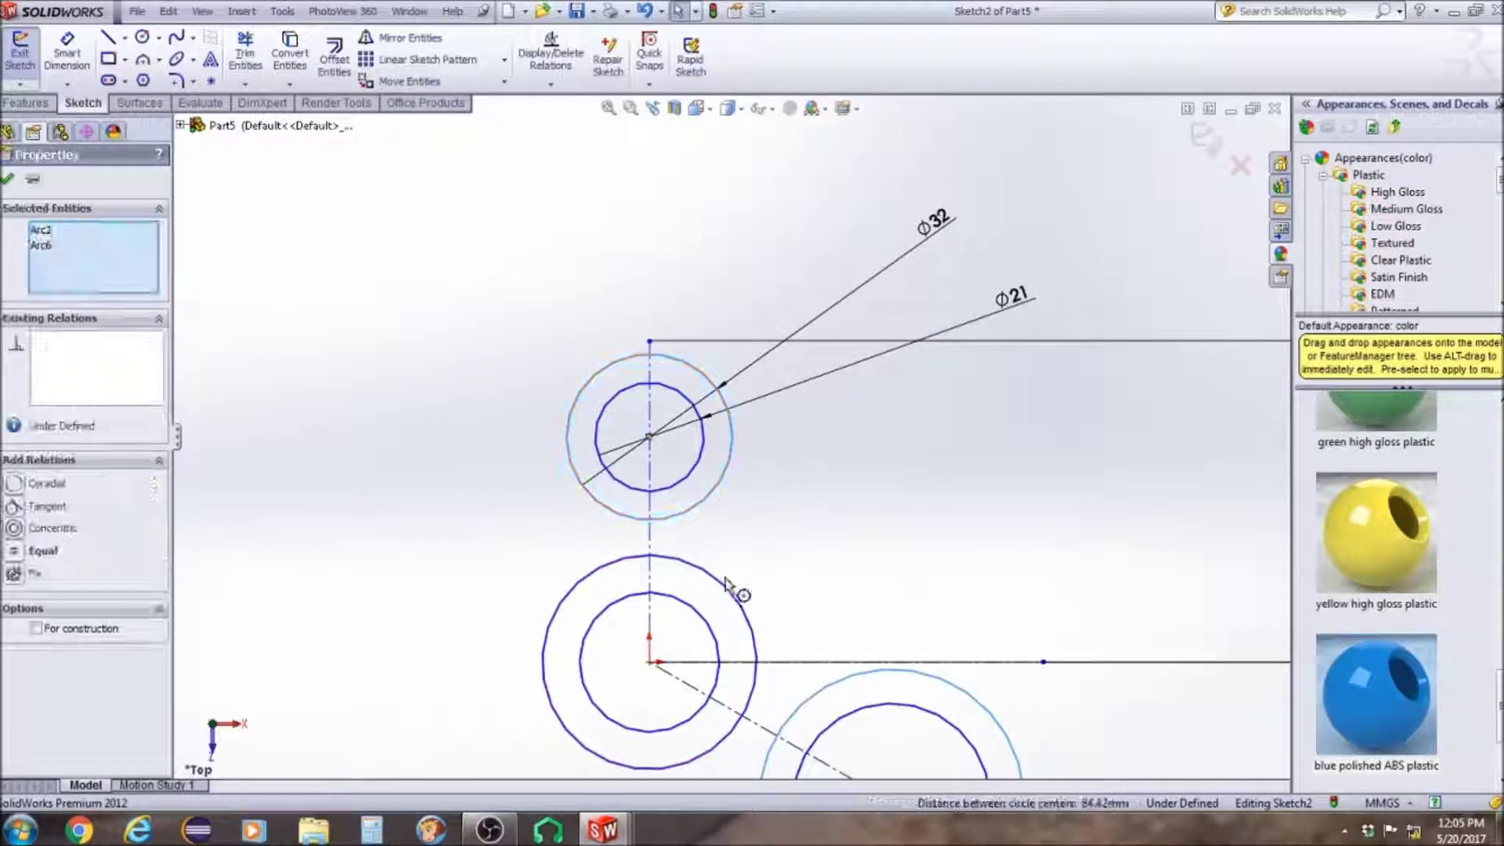
pyautogui.click(13, 550)
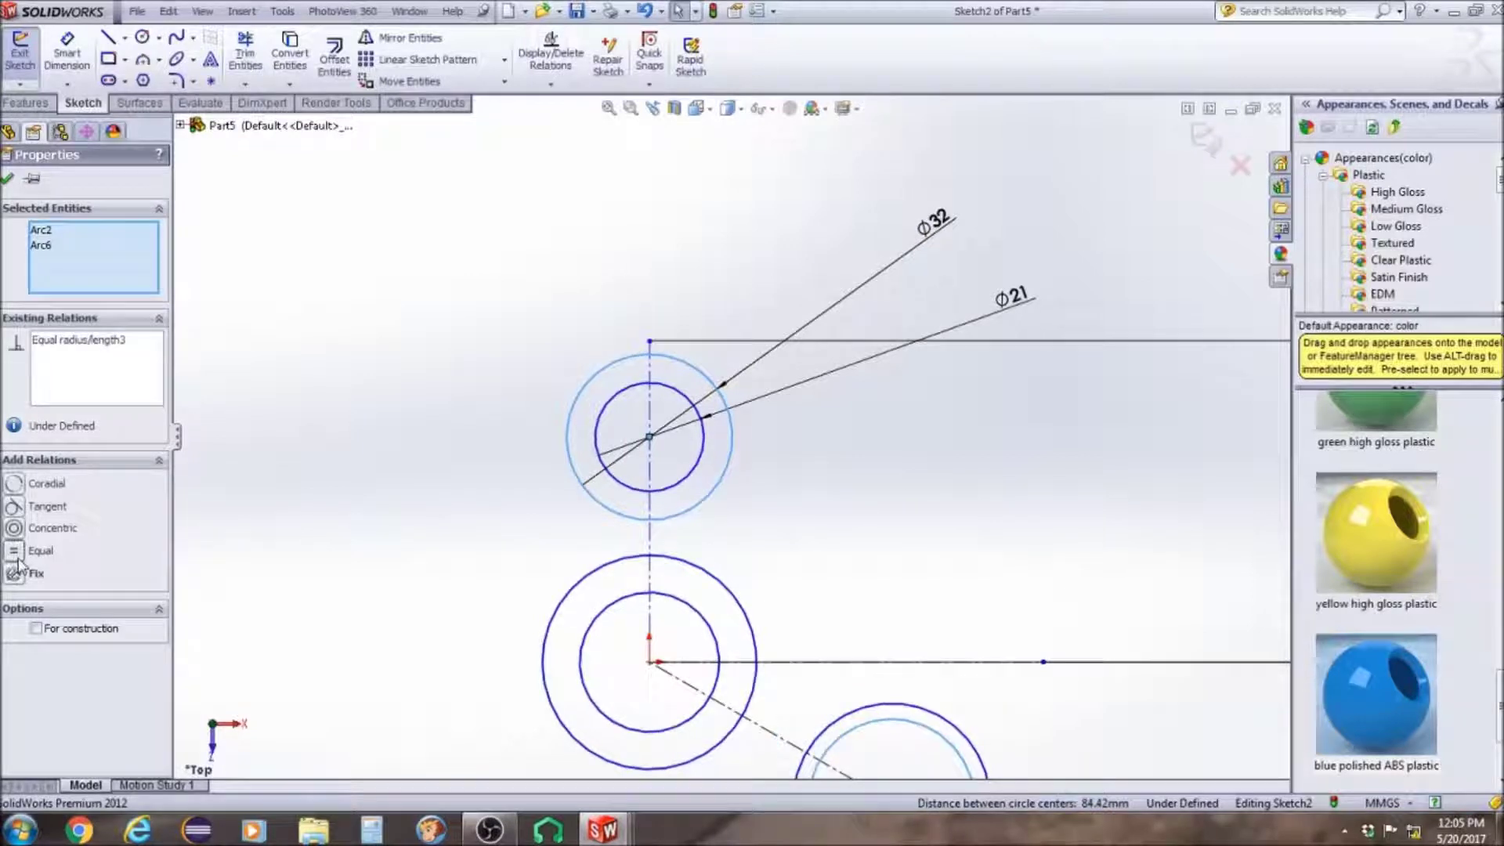
pyautogui.scroll(3, 697, 570)
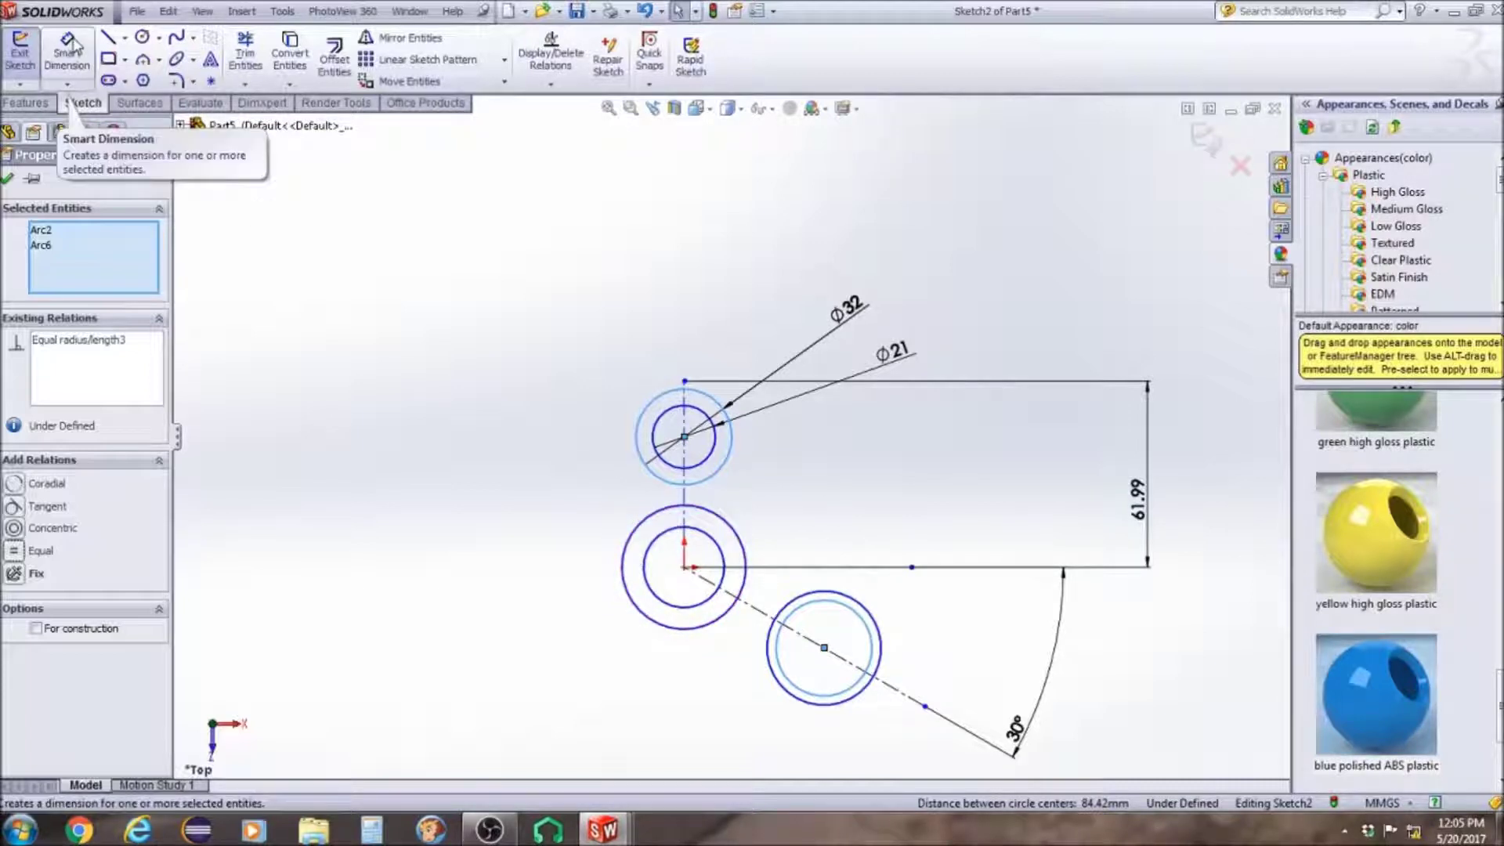
# Exit the sketch and reopen it for editing
pyautogui.click(20, 51)
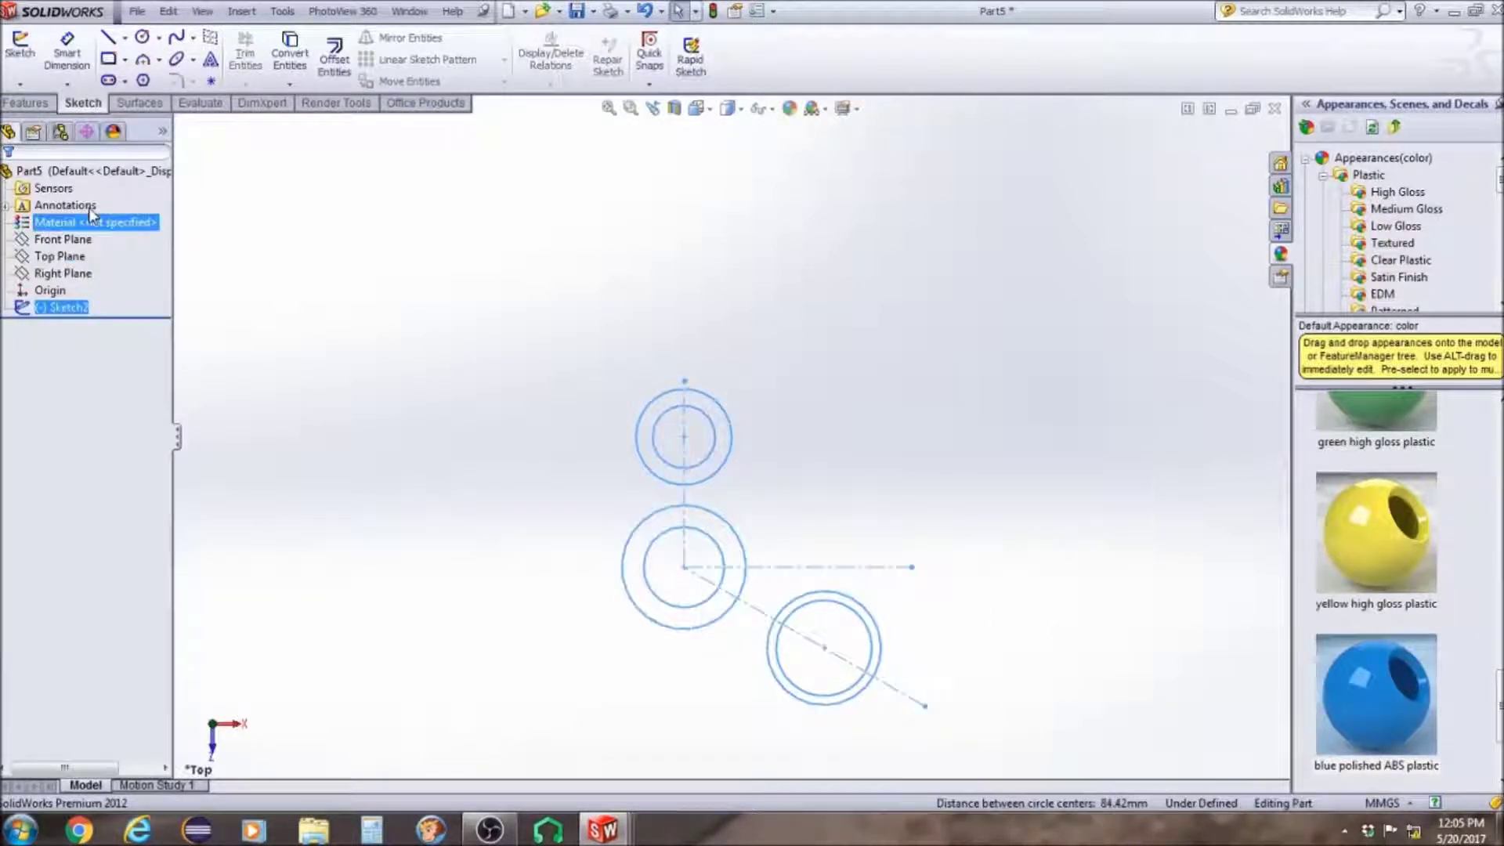
pyautogui.scroll(-2, 773, 507)
pyautogui.scroll(2, 774, 508)
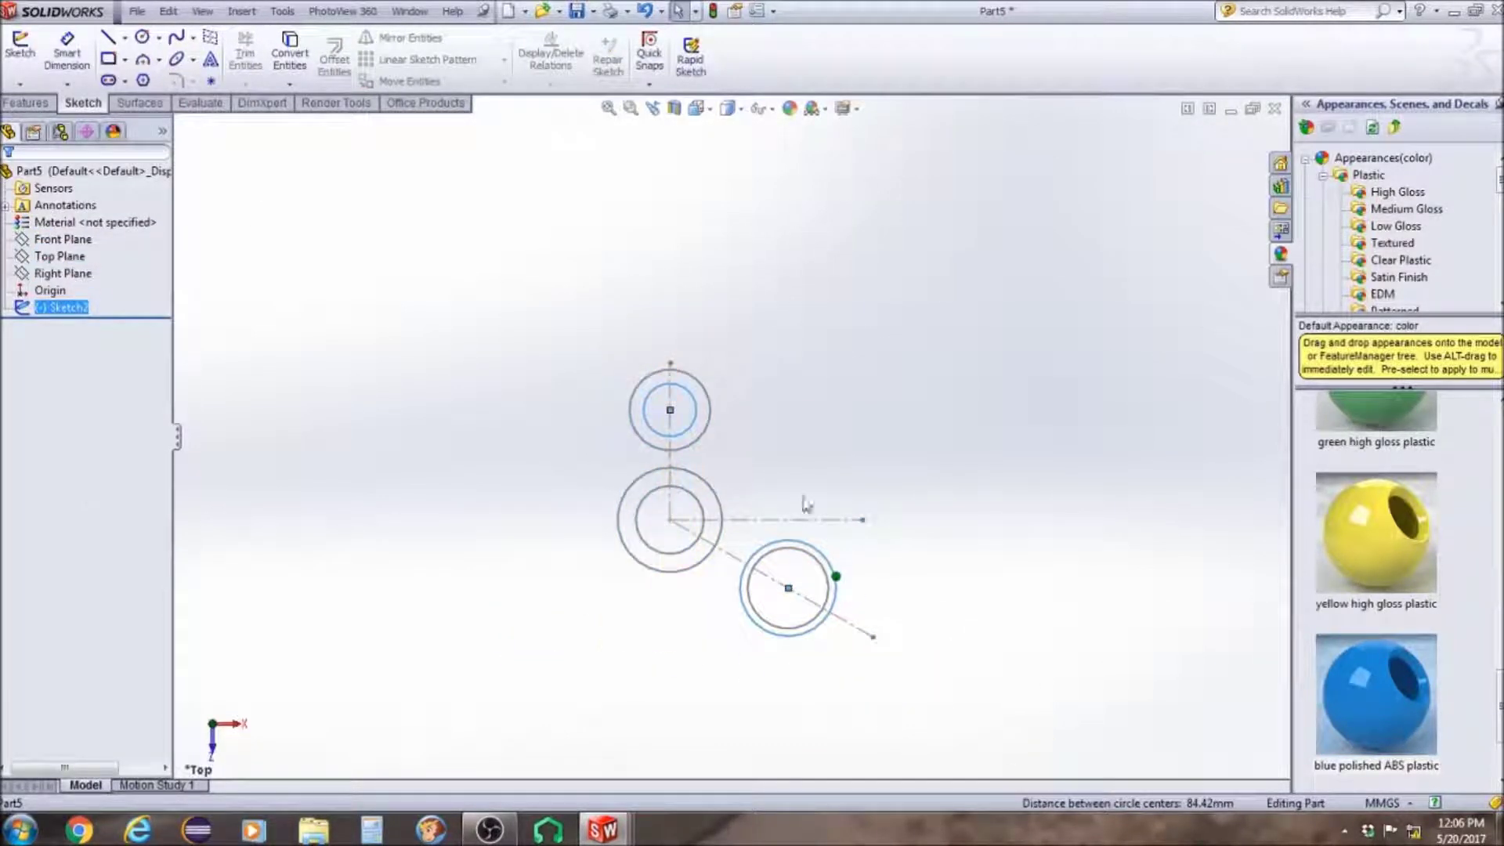
pyautogui.click(28, 311)
pyautogui.scroll(-3, 649, 556)
pyautogui.click(718, 327)
pyautogui.click(47, 310)
pyautogui.click(60, 274)
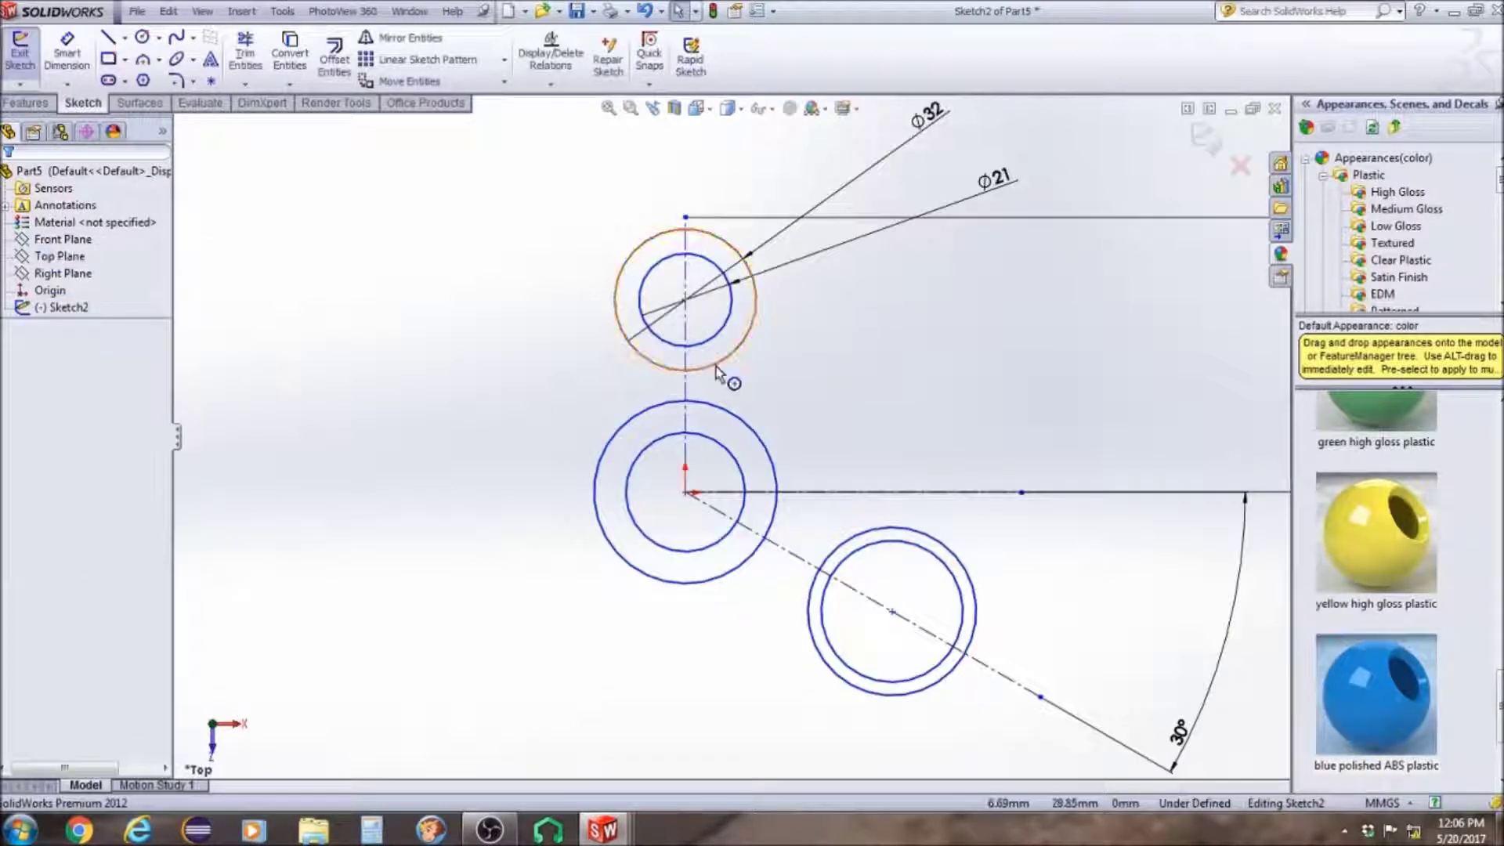
# Make the larger circle on the inclined centerline and the inner circle at the origin equal to the upper 21 mm circle
pyautogui.click(718, 332)
pyautogui.keyDown('ctrl'); pyautogui.click(867, 577); pyautogui.keyUp('ctrl')
pyautogui.keyDown('ctrl'); pyautogui.click(658, 461); pyautogui.keyUp('ctrl')
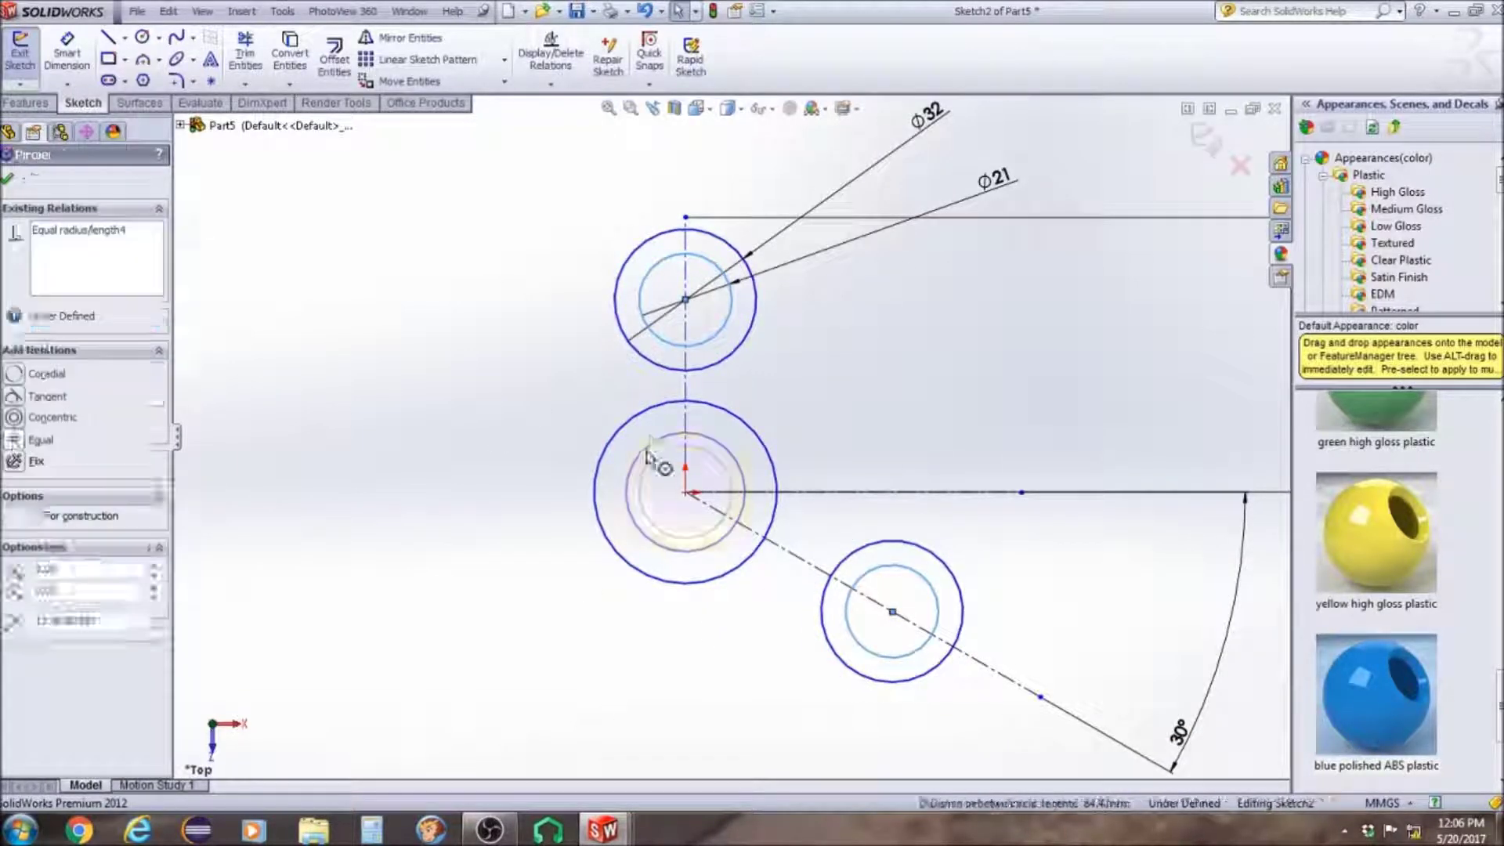
# Dimension the outer circle at the origin with a 32 mm diameter
pyautogui.click(67, 52)
pyautogui.click(750, 428)
pyautogui.click(905, 370)
pyautogui.write('32')
pyautogui.press('Return')
# Dimension the distance between the upper circles' center and the origin as 27 mm
pyautogui.click(685, 300)
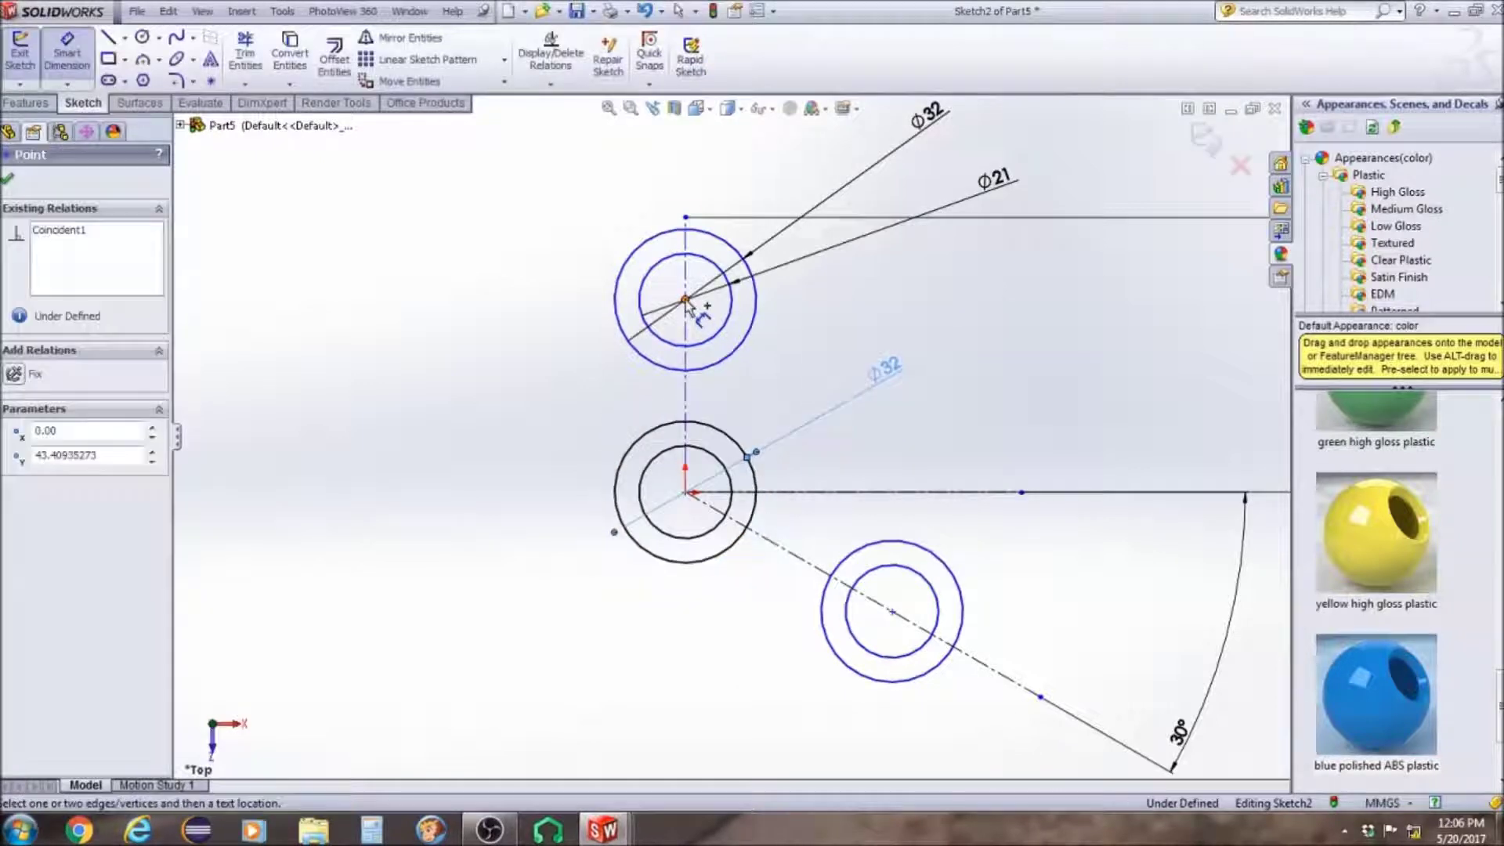
pyautogui.click(686, 494)
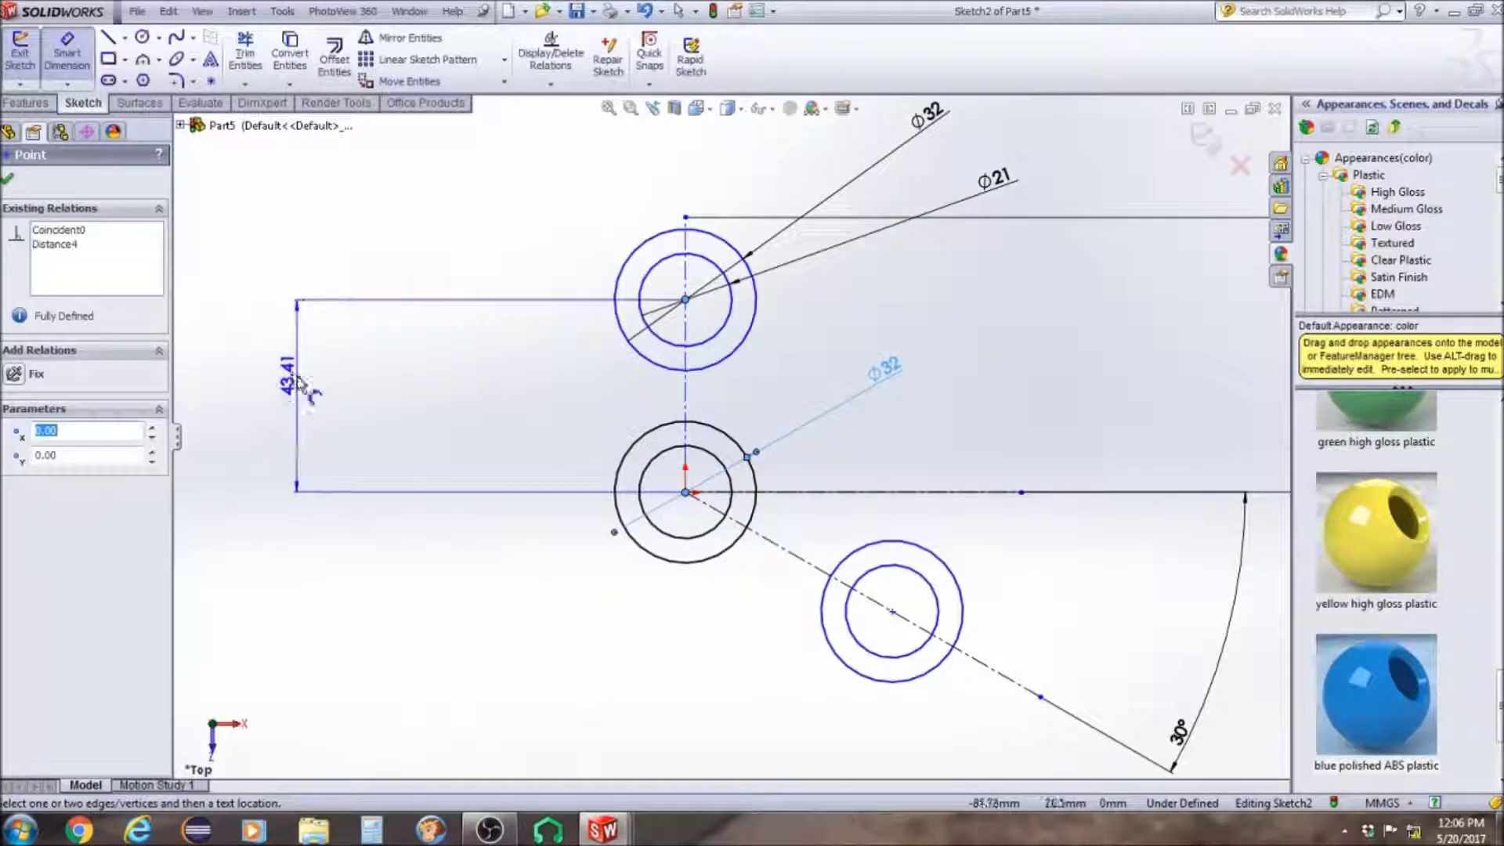
pyautogui.click(297, 375)
pyautogui.write('27')
pyautogui.press('Return')
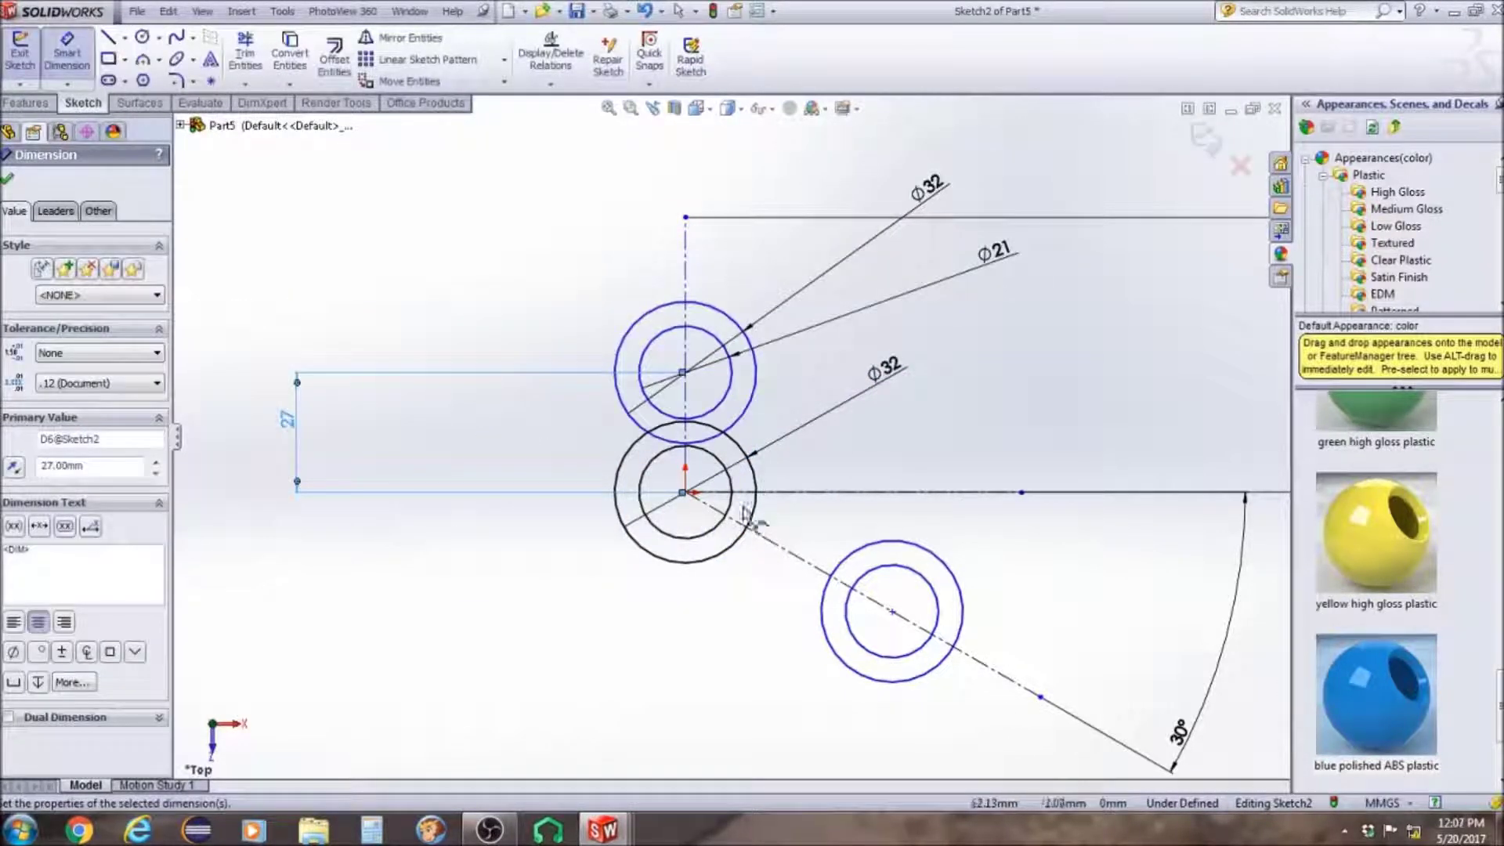
# Dimension the distance from the origin to the center of the circles on the inclined centerline as 27 mm
pyautogui.click(686, 495)
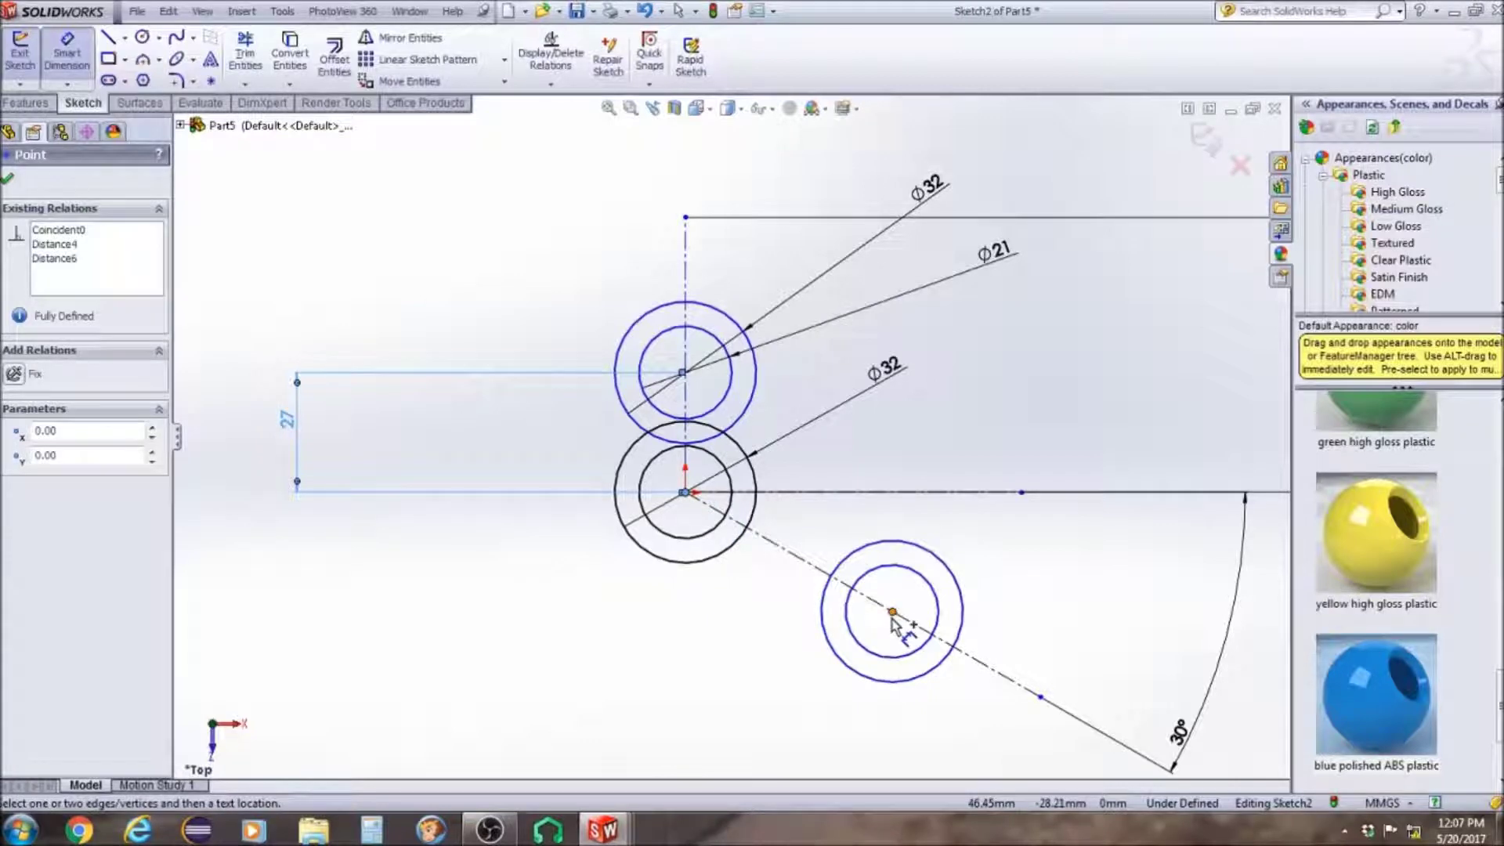
pyautogui.click(892, 612)
pyautogui.click(641, 681)
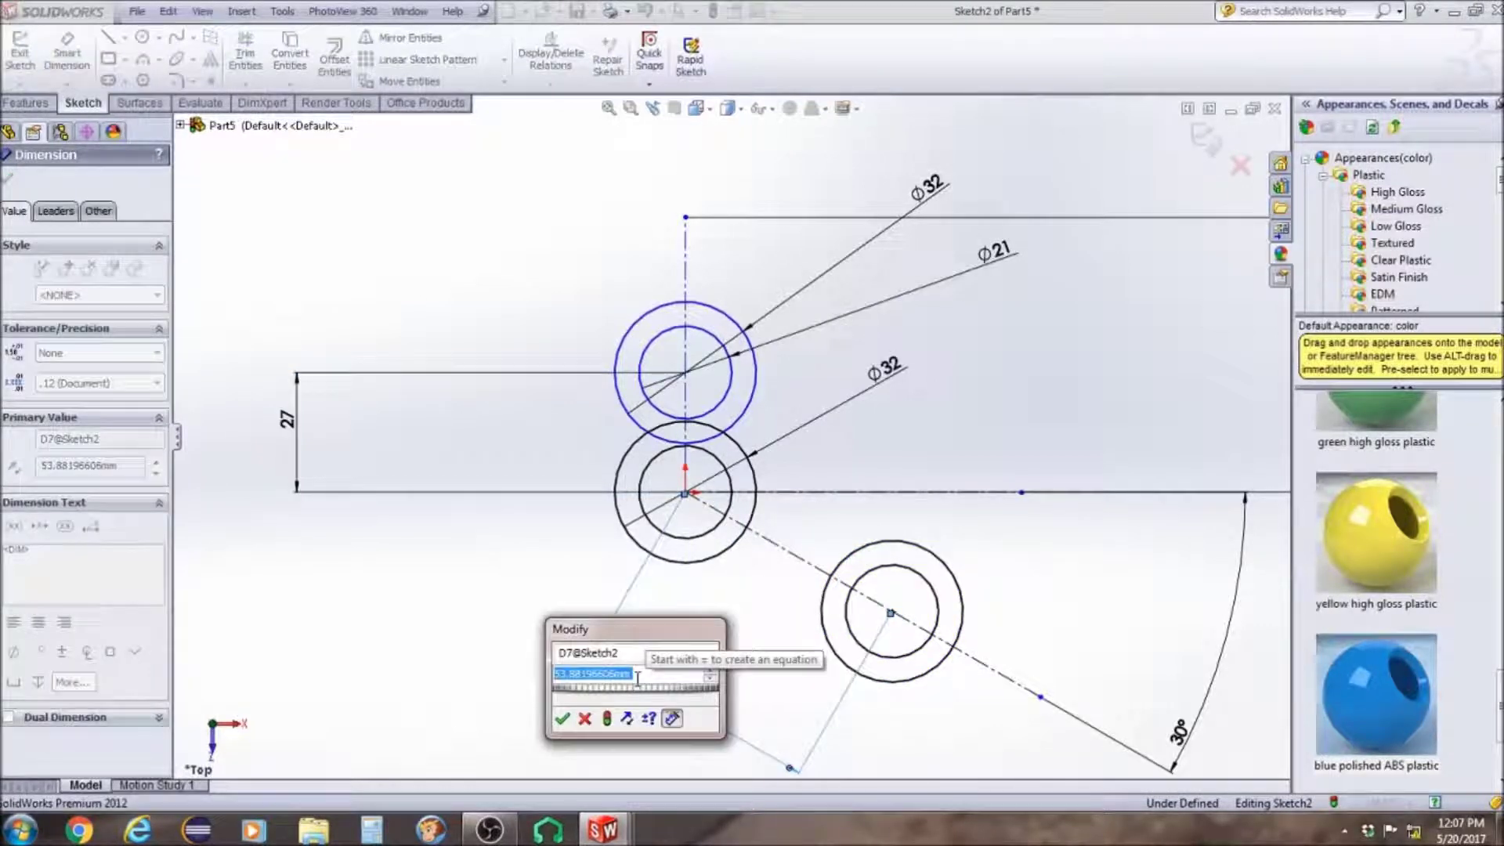
pyautogui.write('27')
pyautogui.press('Return')
# Draw a three-point arc connecting the upper outer circle to the outer circle on the inclined centerline
pyautogui.click(144, 59)
pyautogui.click(748, 406)
pyautogui.click(773, 483)
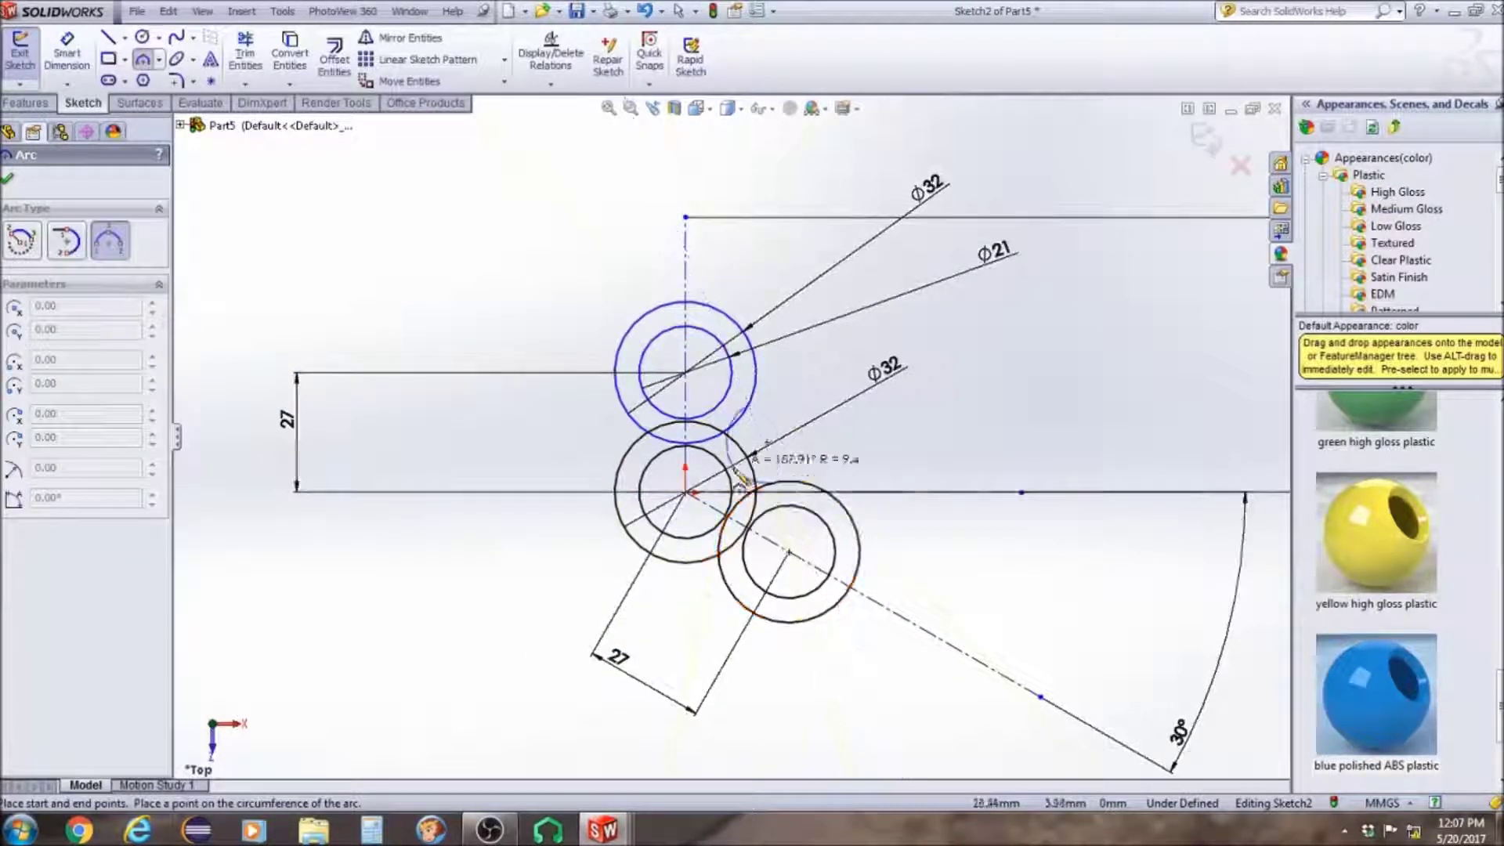
pyautogui.click(734, 467)
pyautogui.click(7, 179)
# Make the connecting arc tangent to both the upper outer circle and the outer circle on the inclined centerline
pyautogui.click(753, 394)
pyautogui.keyDown('ctrl'); pyautogui.click(733, 454); pyautogui.keyUp('ctrl')
pyautogui.click(47, 506)
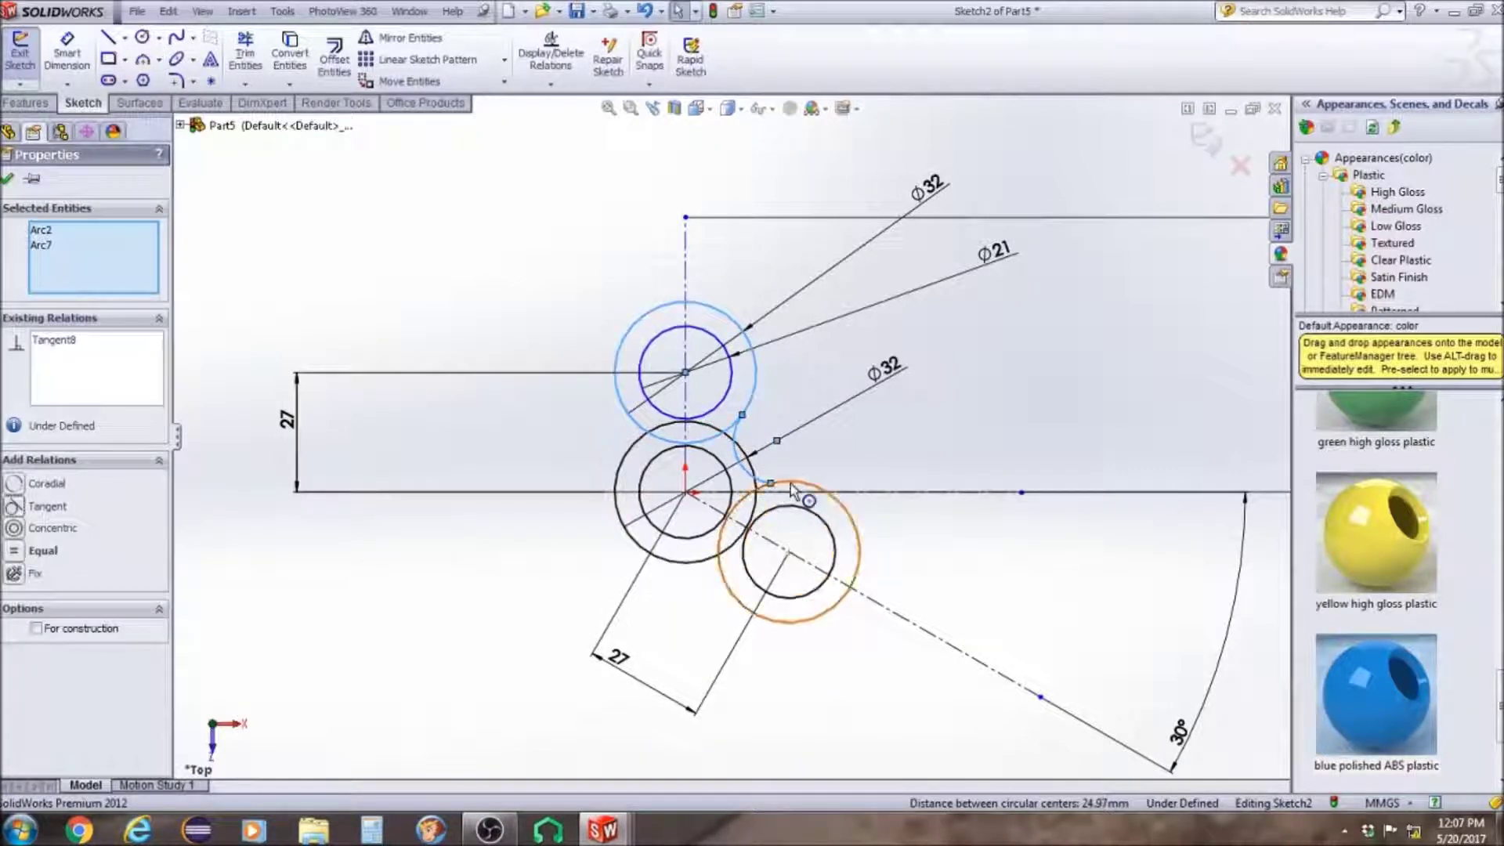
pyautogui.keyDown('ctrl'); pyautogui.click(791, 483); pyautogui.keyUp('ctrl')
pyautogui.click(869, 415)
pyautogui.click(792, 482)
pyautogui.keyDown('ctrl'); pyautogui.click(754, 475); pyautogui.keyUp('ctrl')
pyautogui.click(47, 507)
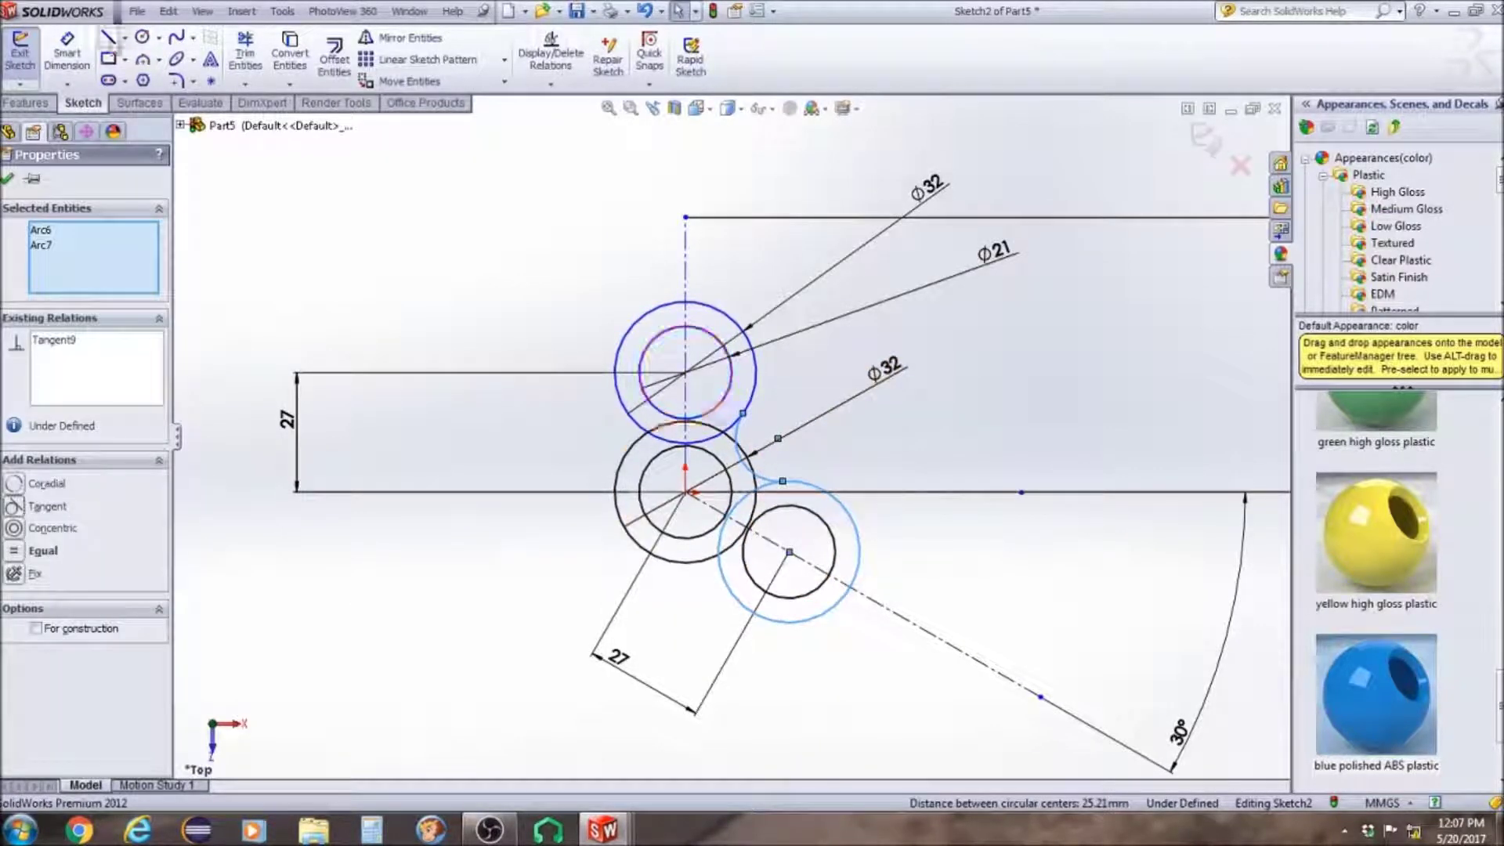
# Dimension the connecting arc with an 11 mm radius
pyautogui.click(67, 53)
pyautogui.click(739, 457)
pyautogui.click(942, 427)
pyautogui.write('9.5')
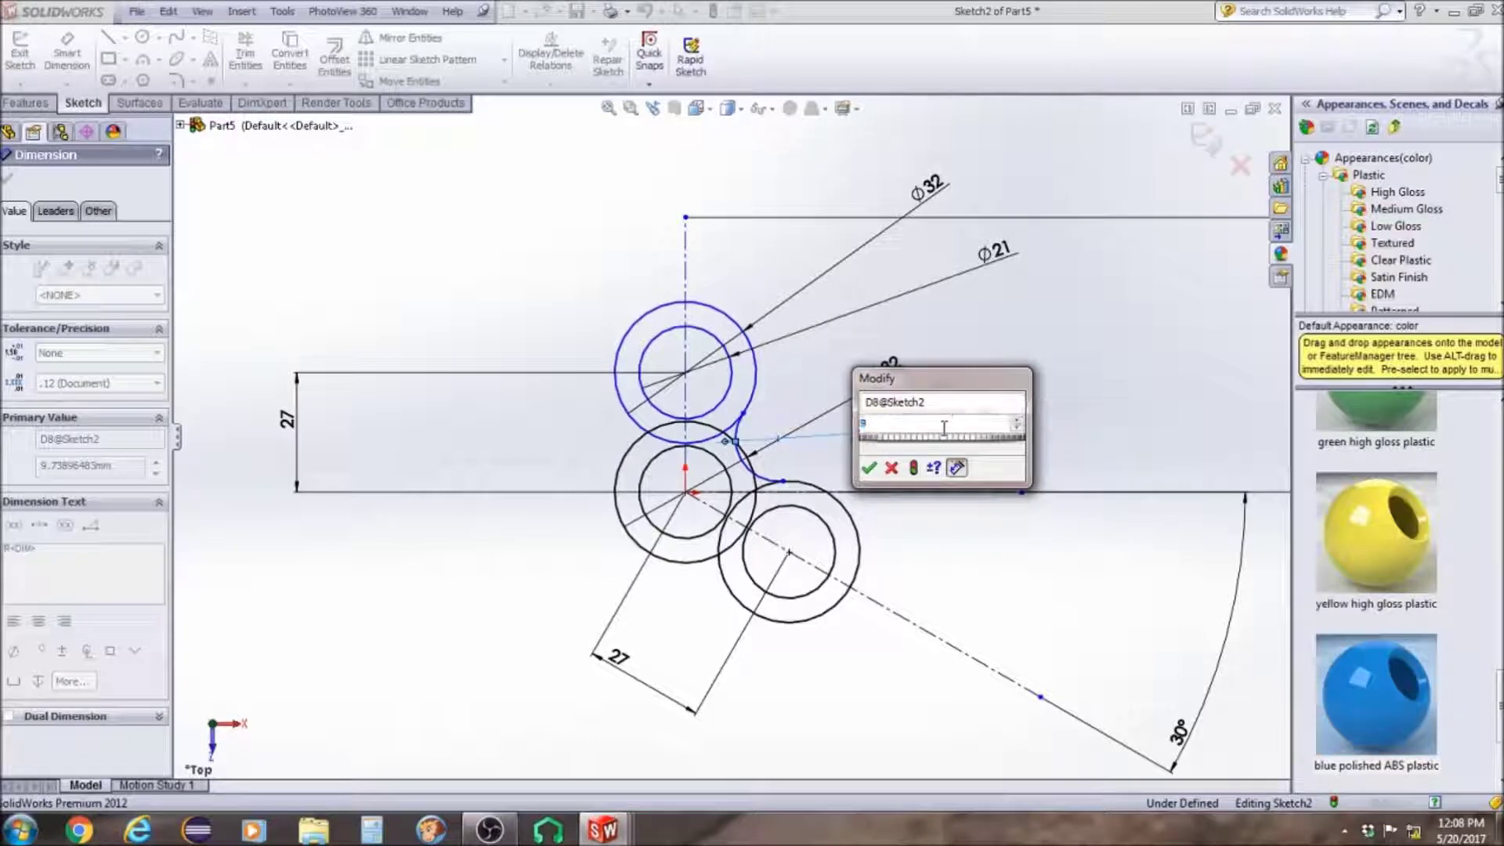
pyautogui.press('Return')
pyautogui.doubleClick(942, 427)
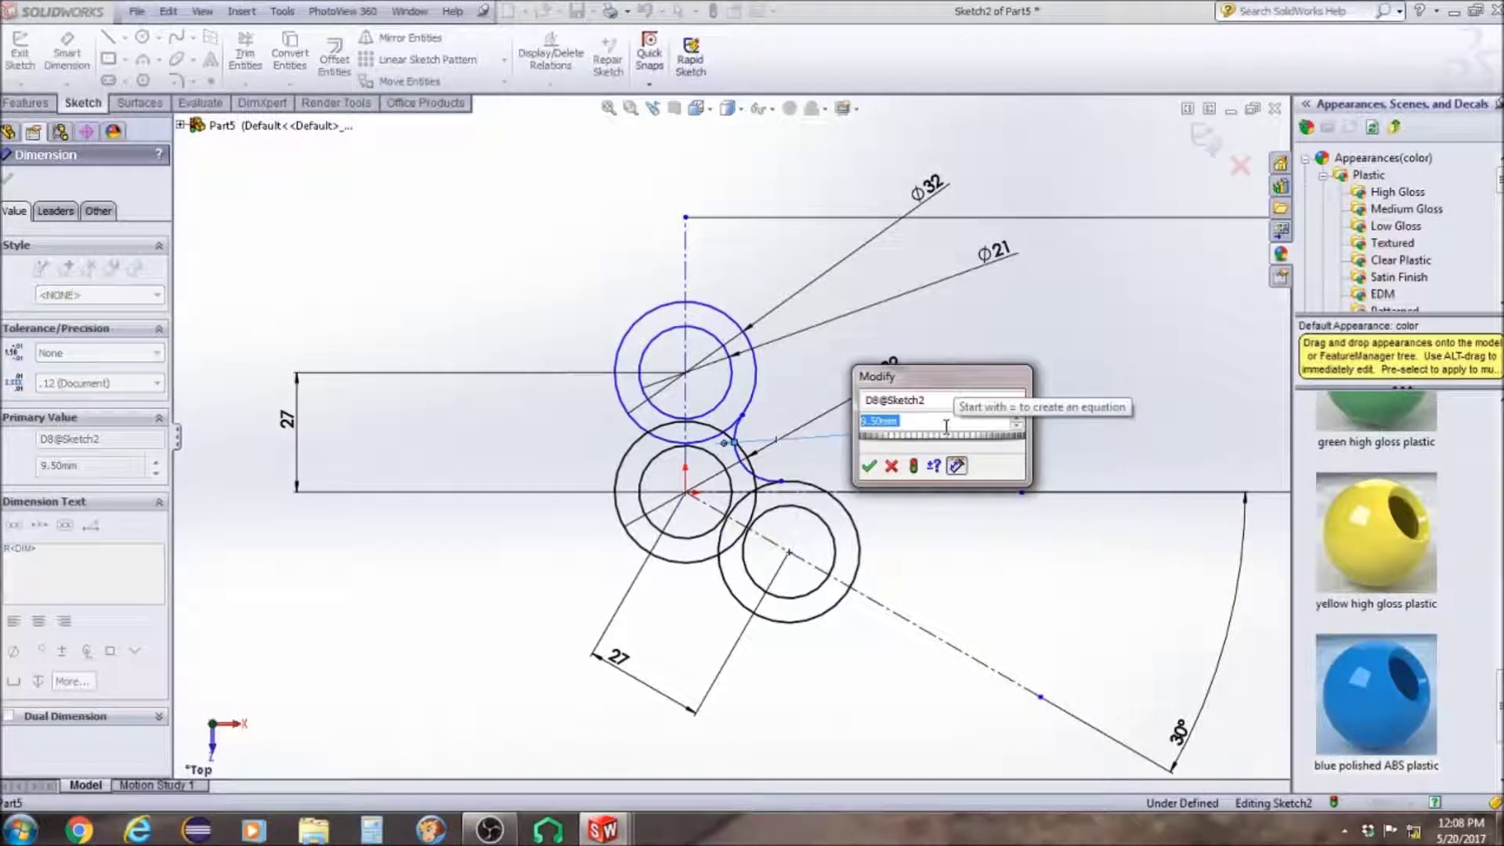
pyautogui.write('11')
pyautogui.press('Return')
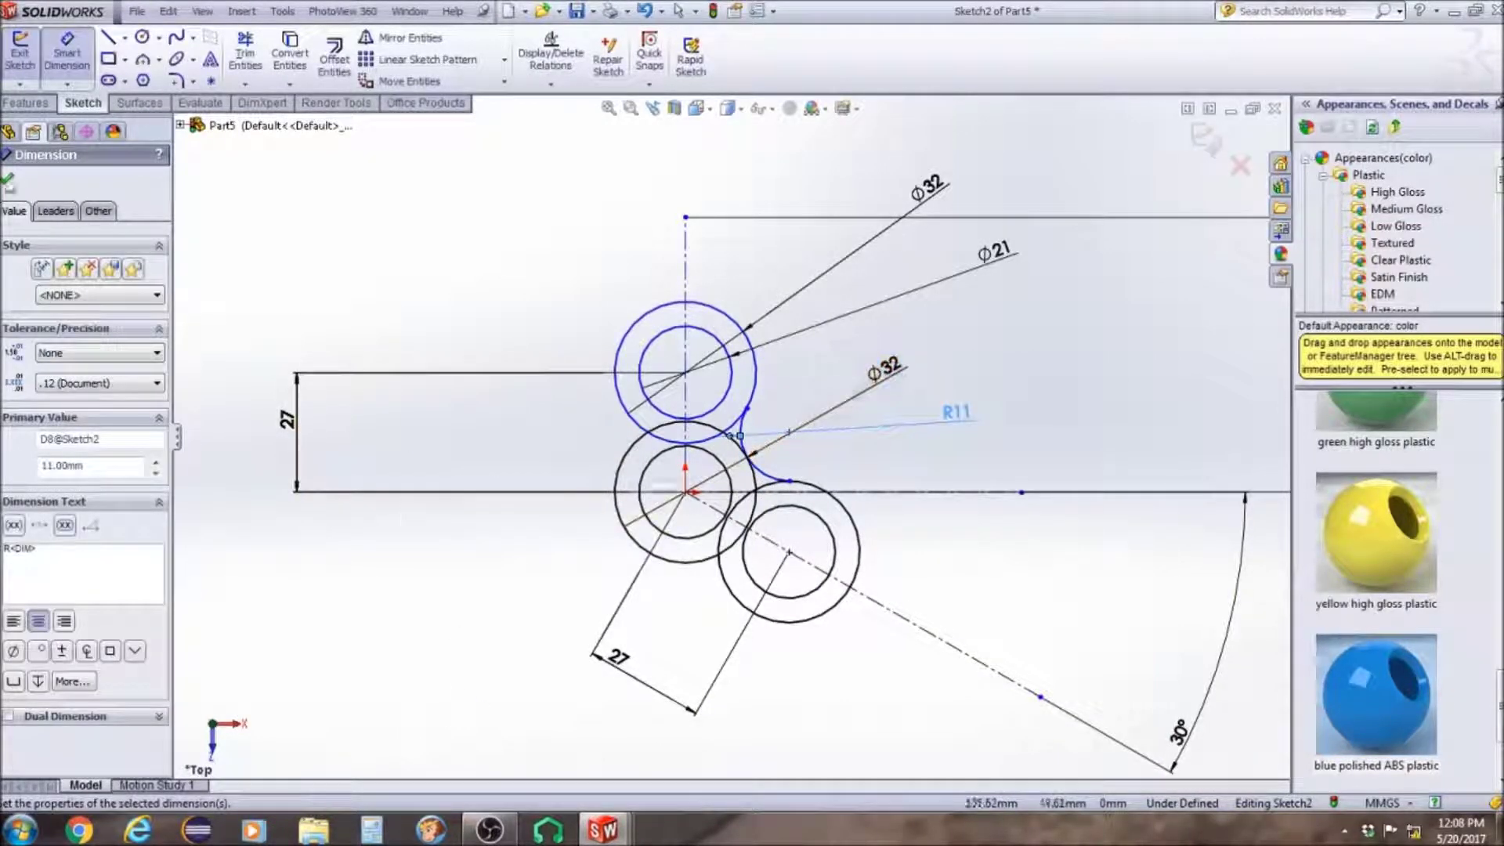
pyautogui.click(8, 185)
# Move the upper circles to test the sketch's freedom, and add a Vertical relation to the centerline through them
pyautogui.click(733, 424)
pyautogui.moveTo(720, 402); pyautogui.dragTo(666, 373)
pyautogui.click(701, 443)
pyautogui.click(648, 267)
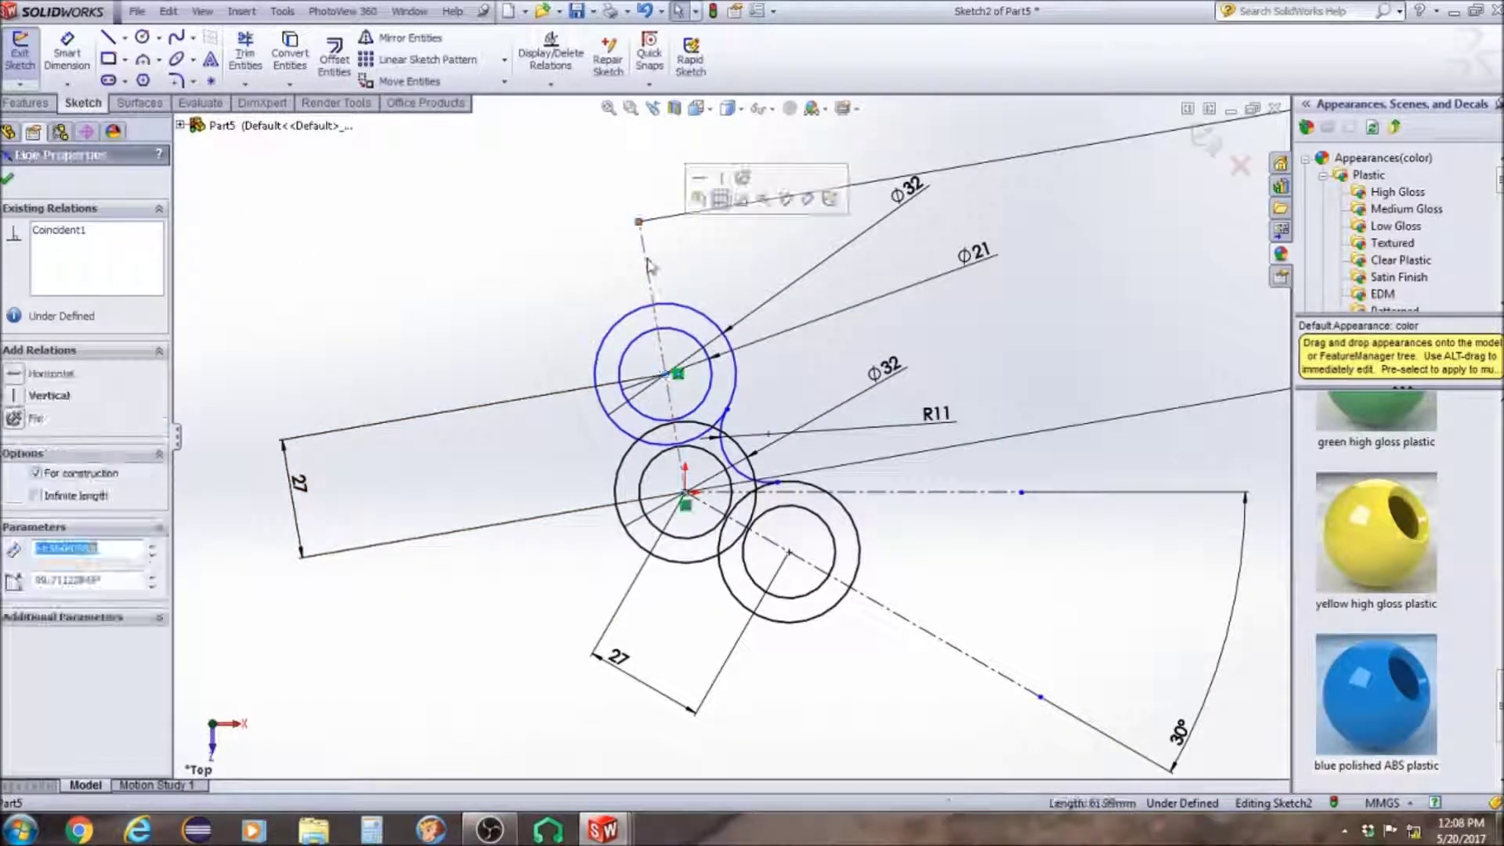
pyautogui.click(16, 396)
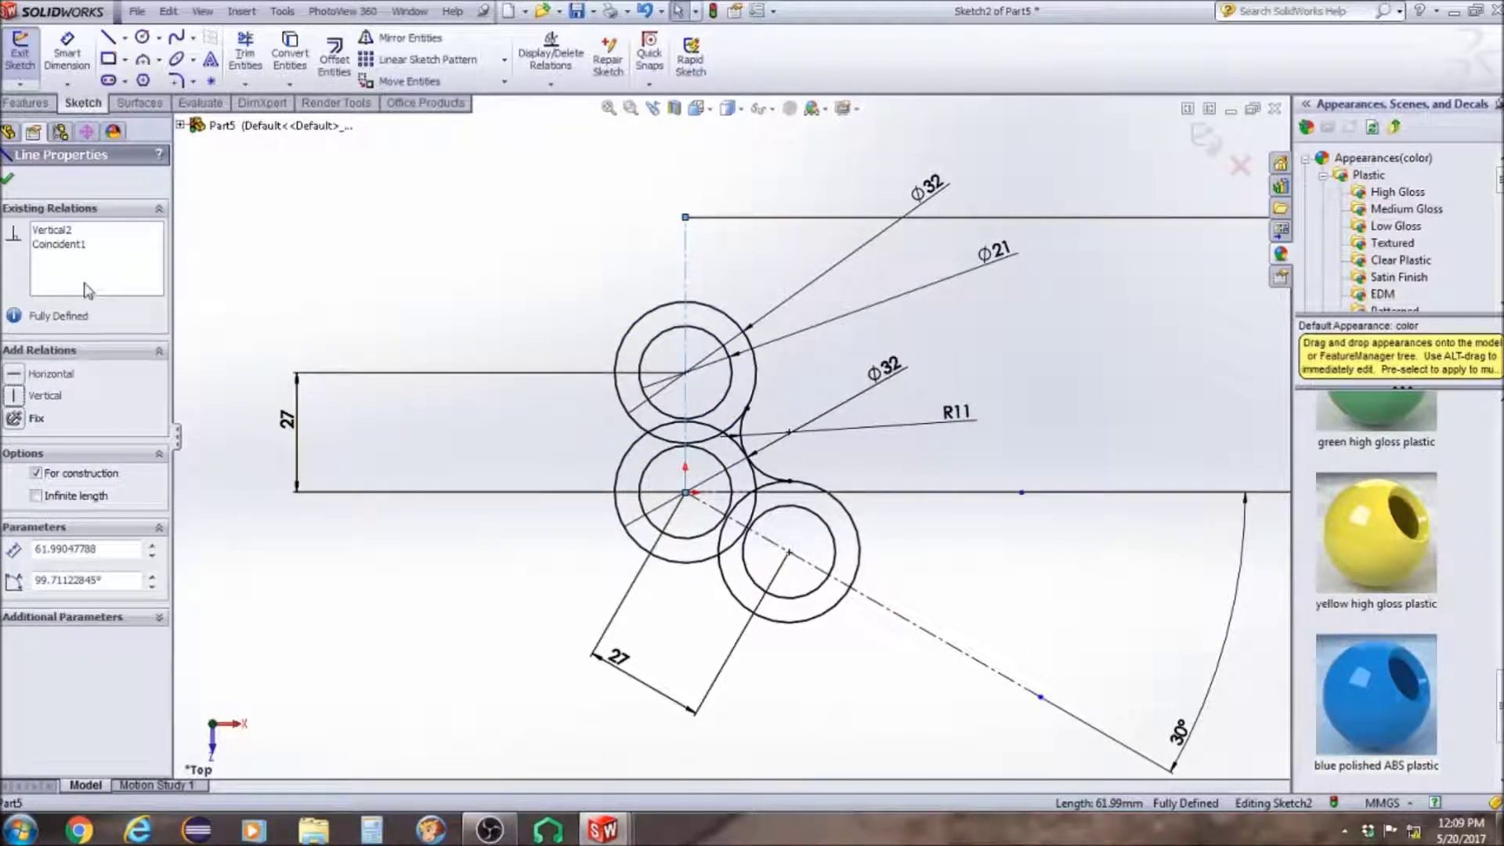
pyautogui.click(365, 38)
pyautogui.scroll(-1, 783, 455)
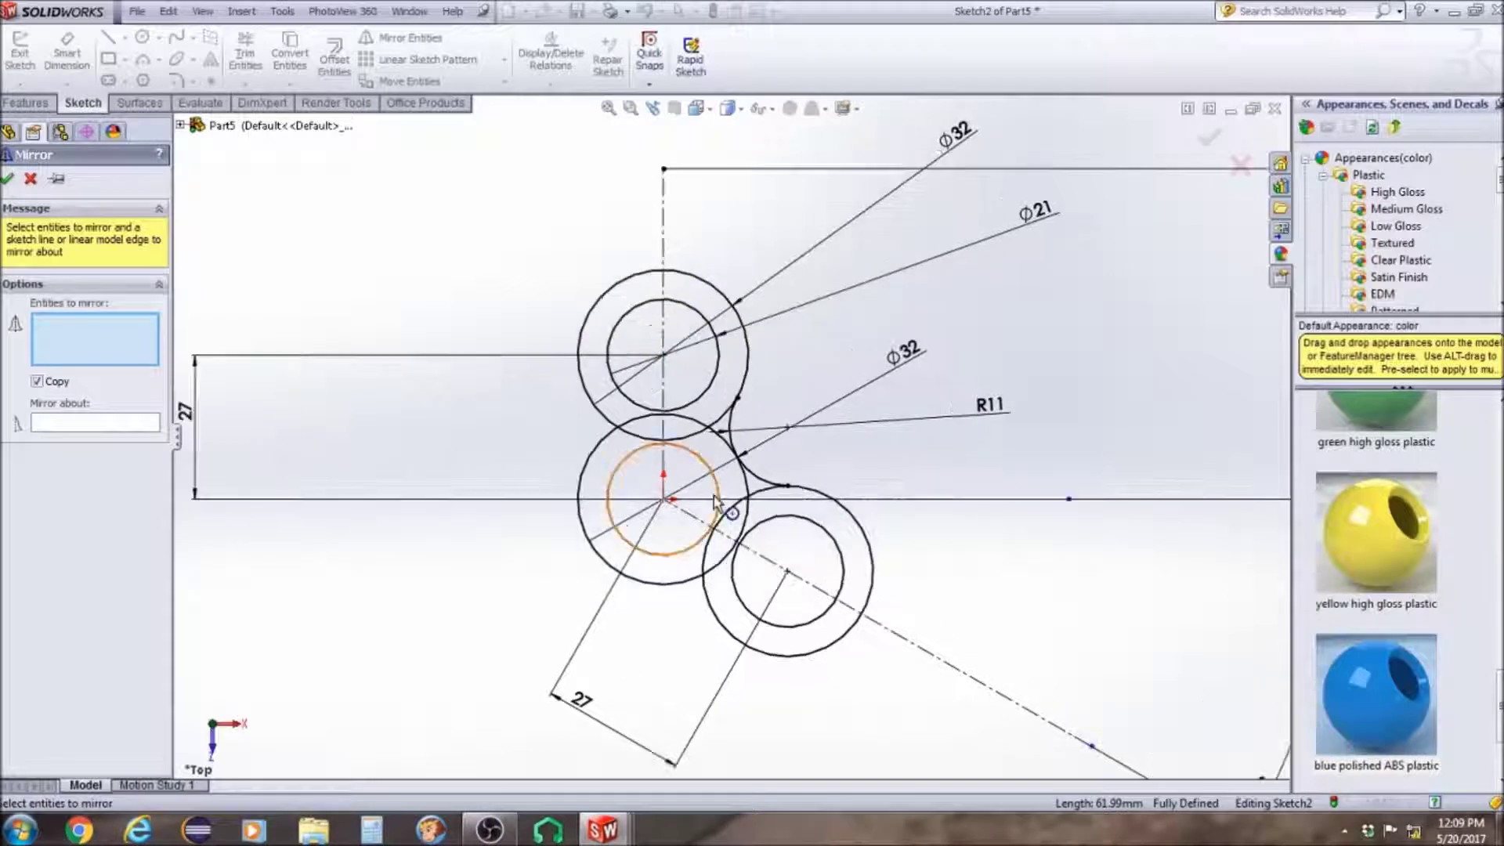
pyautogui.click(30, 179)
# Trim the overlapping segments of the three outer circles inside the profile
pyautogui.click(245, 55)
pyautogui.scroll(-3, 706, 424)
pyautogui.click(674, 445)
pyautogui.click(678, 417)
pyautogui.click(738, 406)
pyautogui.click(736, 454)
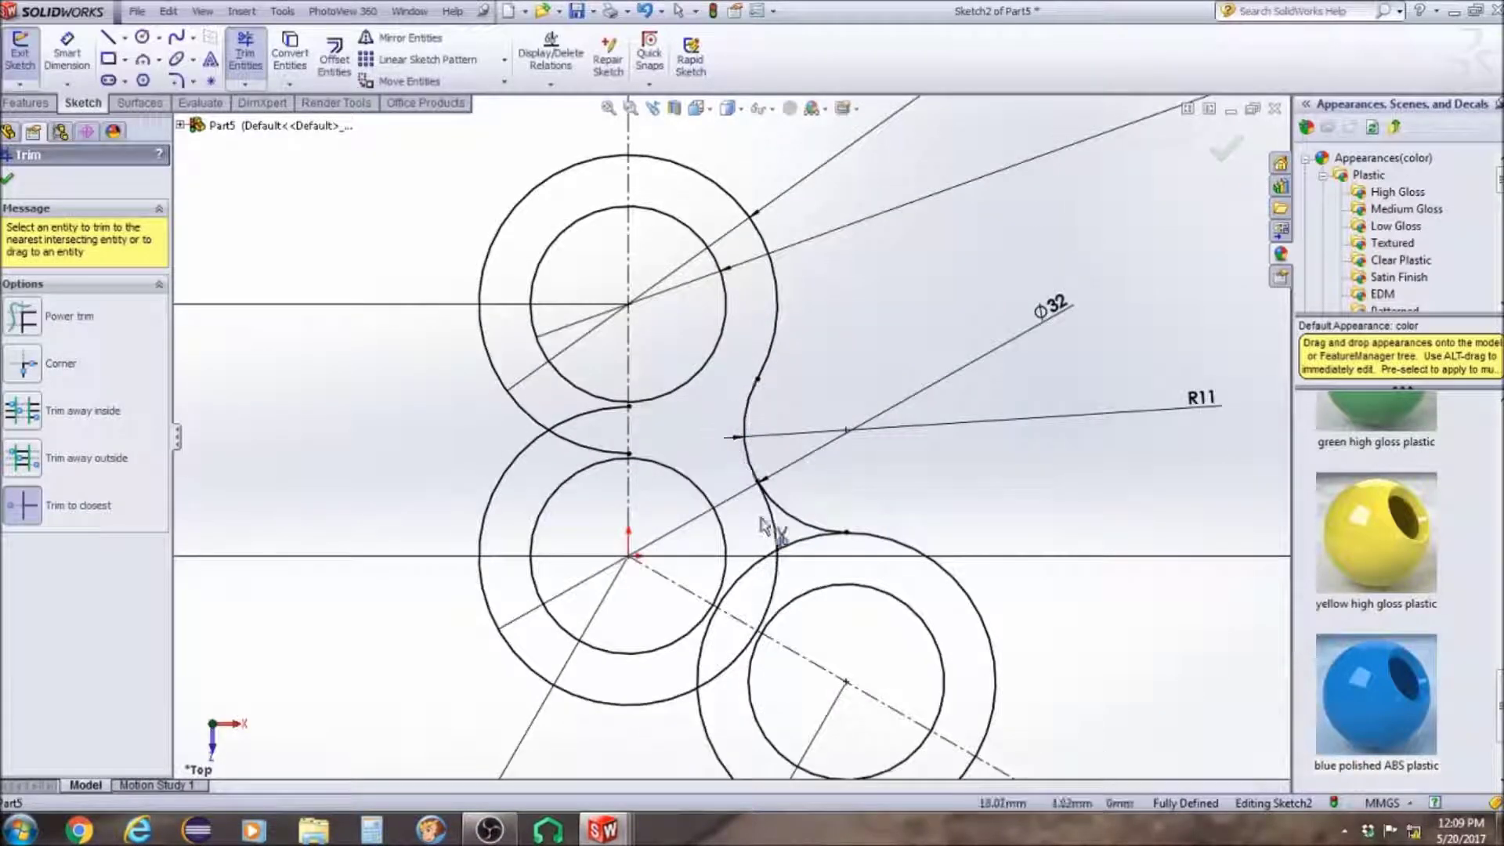
pyautogui.click(772, 558)
pyautogui.scroll(-3, 799, 497)
pyautogui.scroll(5, 799, 496)
pyautogui.scroll(-2, 603, 408)
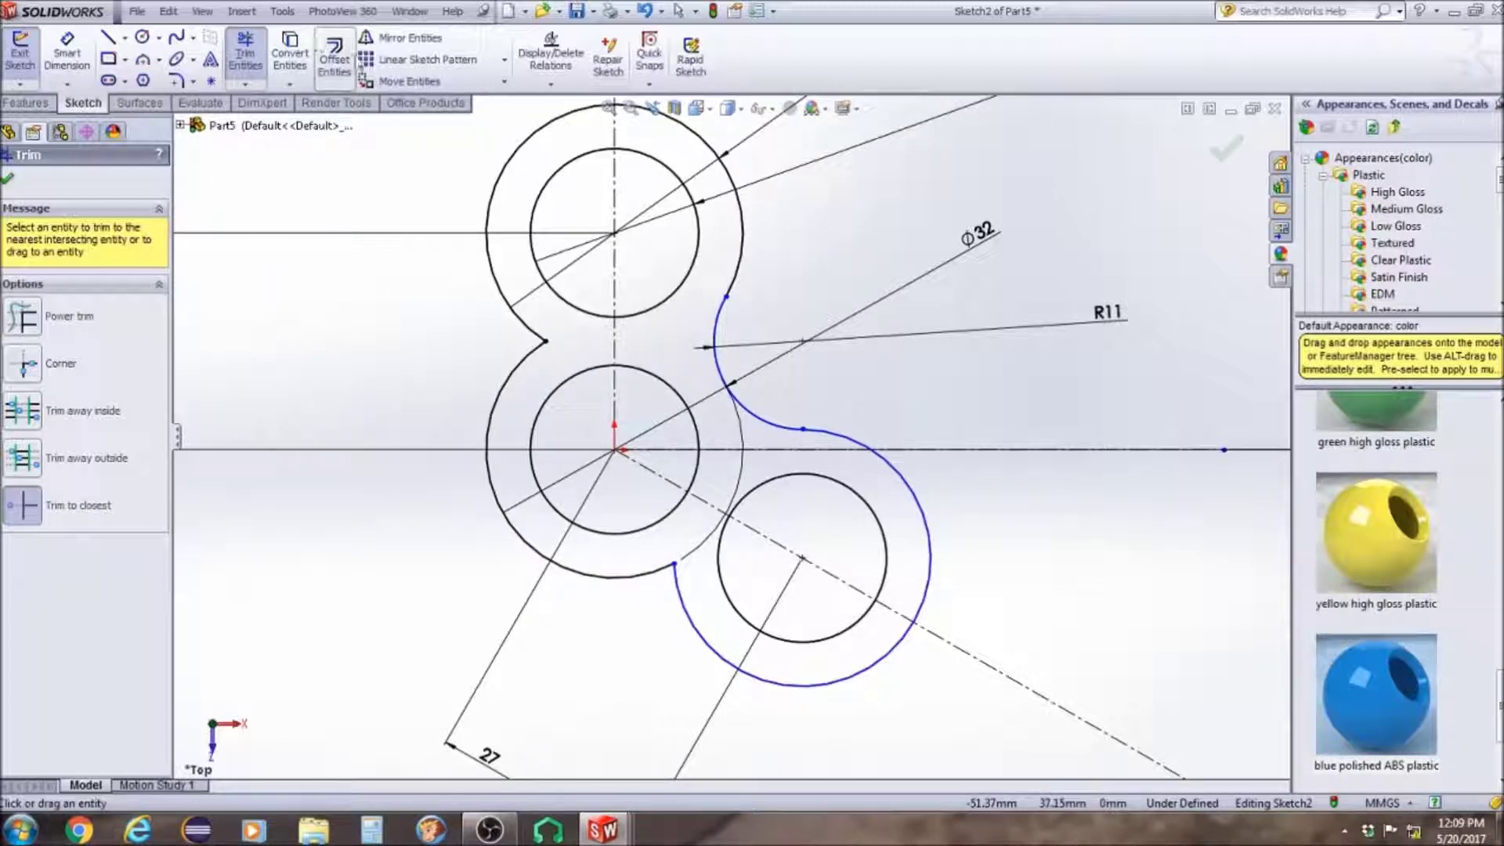
# Mirror the R11 connecting arc and the outer arc and inner circle on the inclined centerline about the vertical centerline
pyautogui.click(365, 38)
pyautogui.click(727, 338)
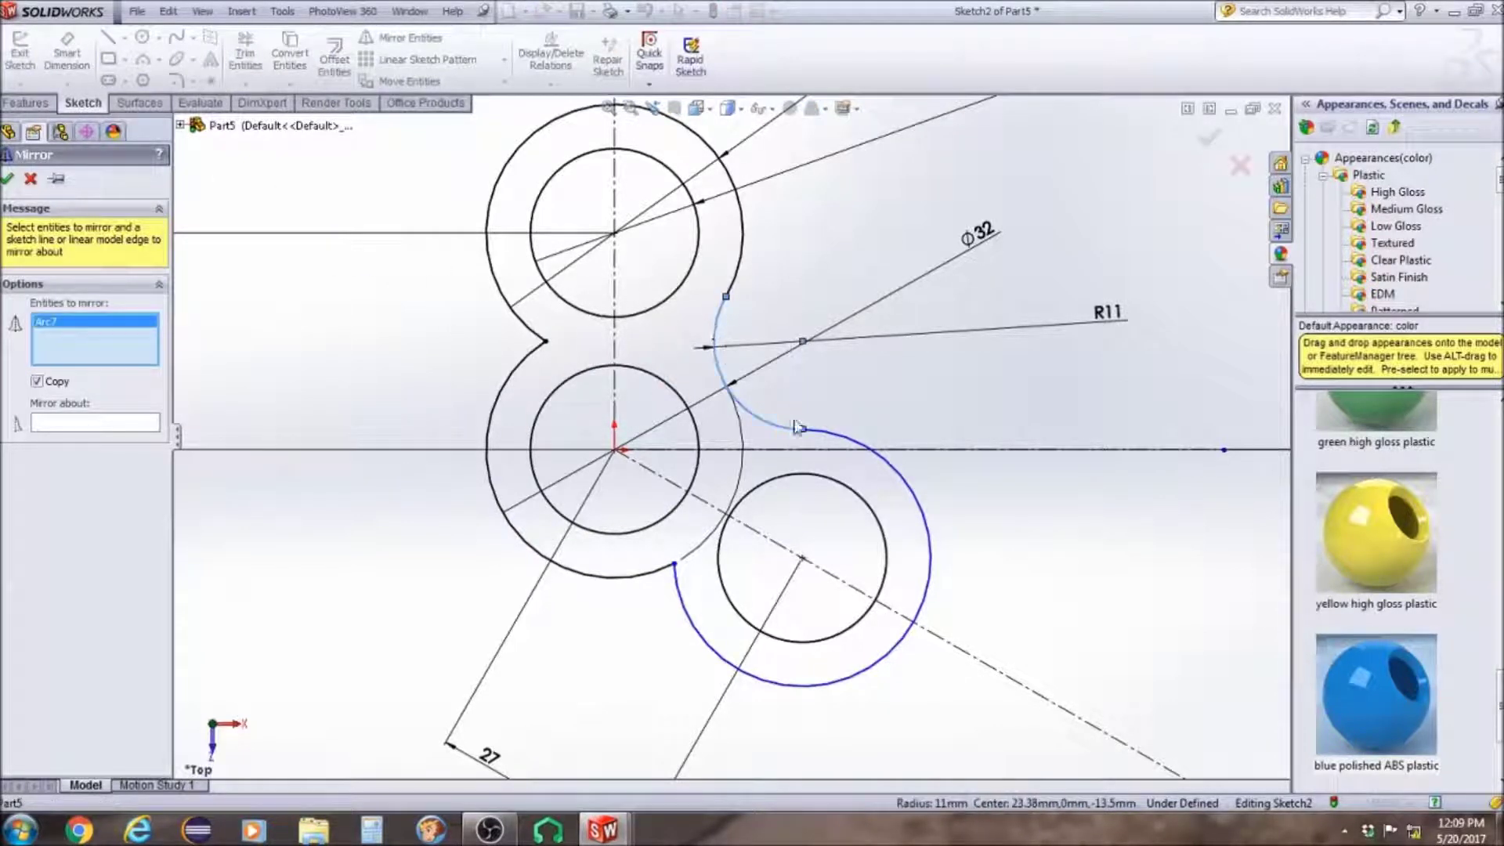
pyautogui.click(894, 467)
pyautogui.click(845, 486)
pyautogui.click(53, 424)
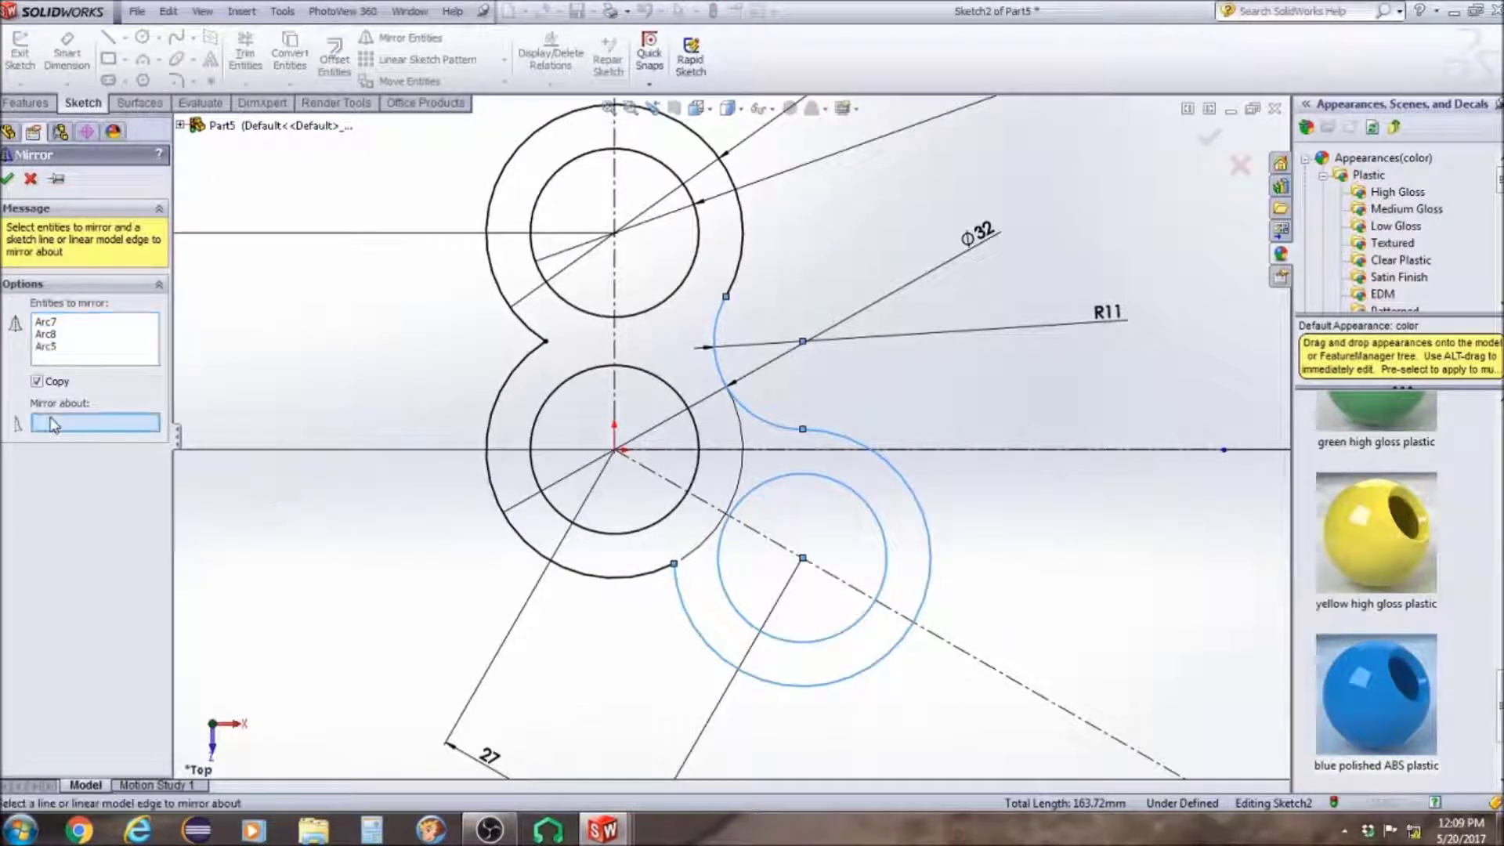
pyautogui.click(615, 333)
pyautogui.press('Return')
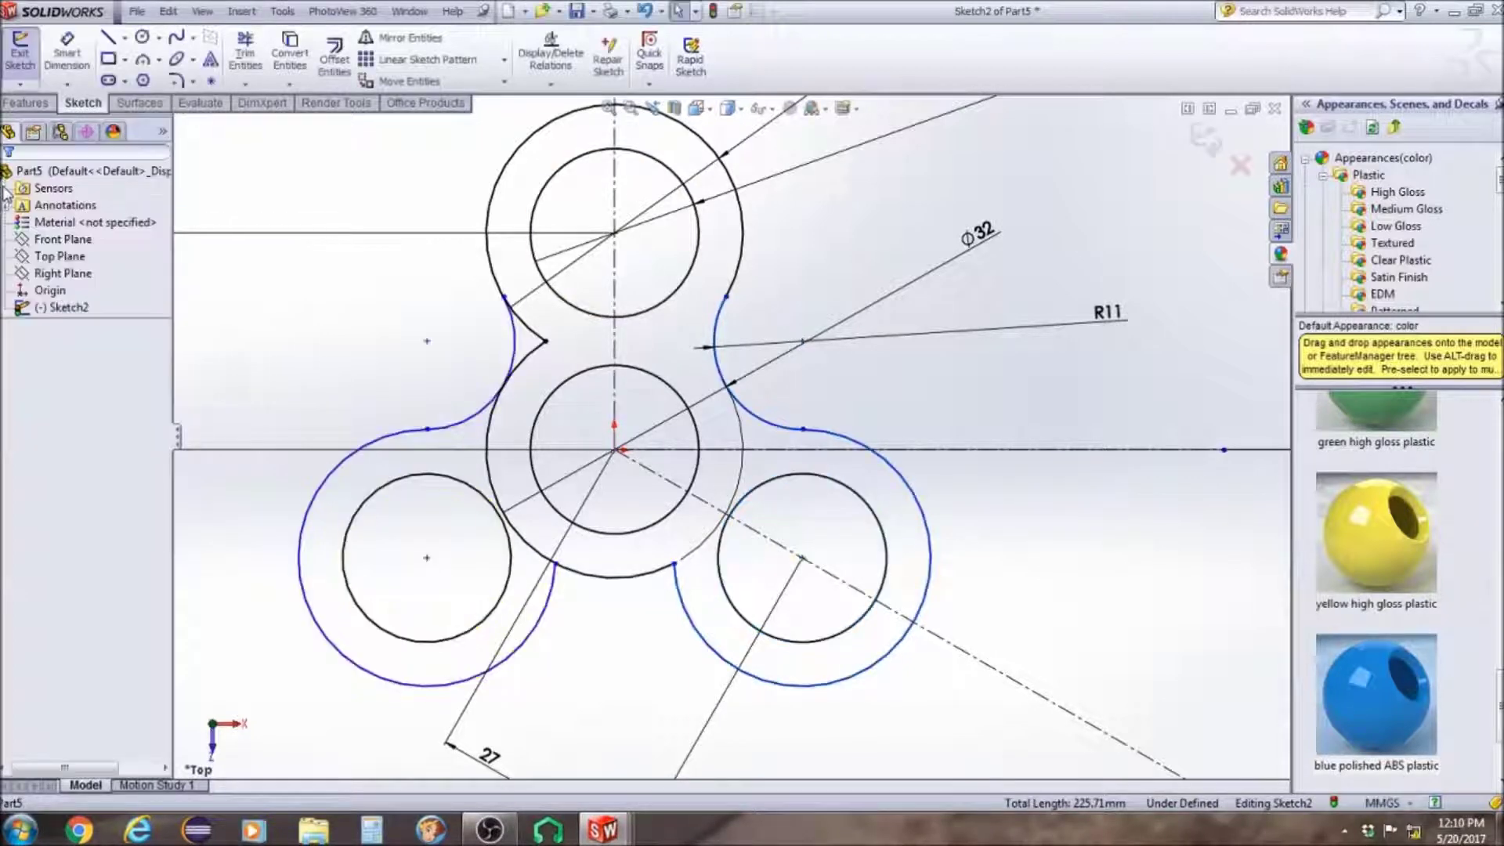
# Draw a three-point arc bridging the outer arcs of the two lower lobes, below the center circle
pyautogui.click(142, 59)
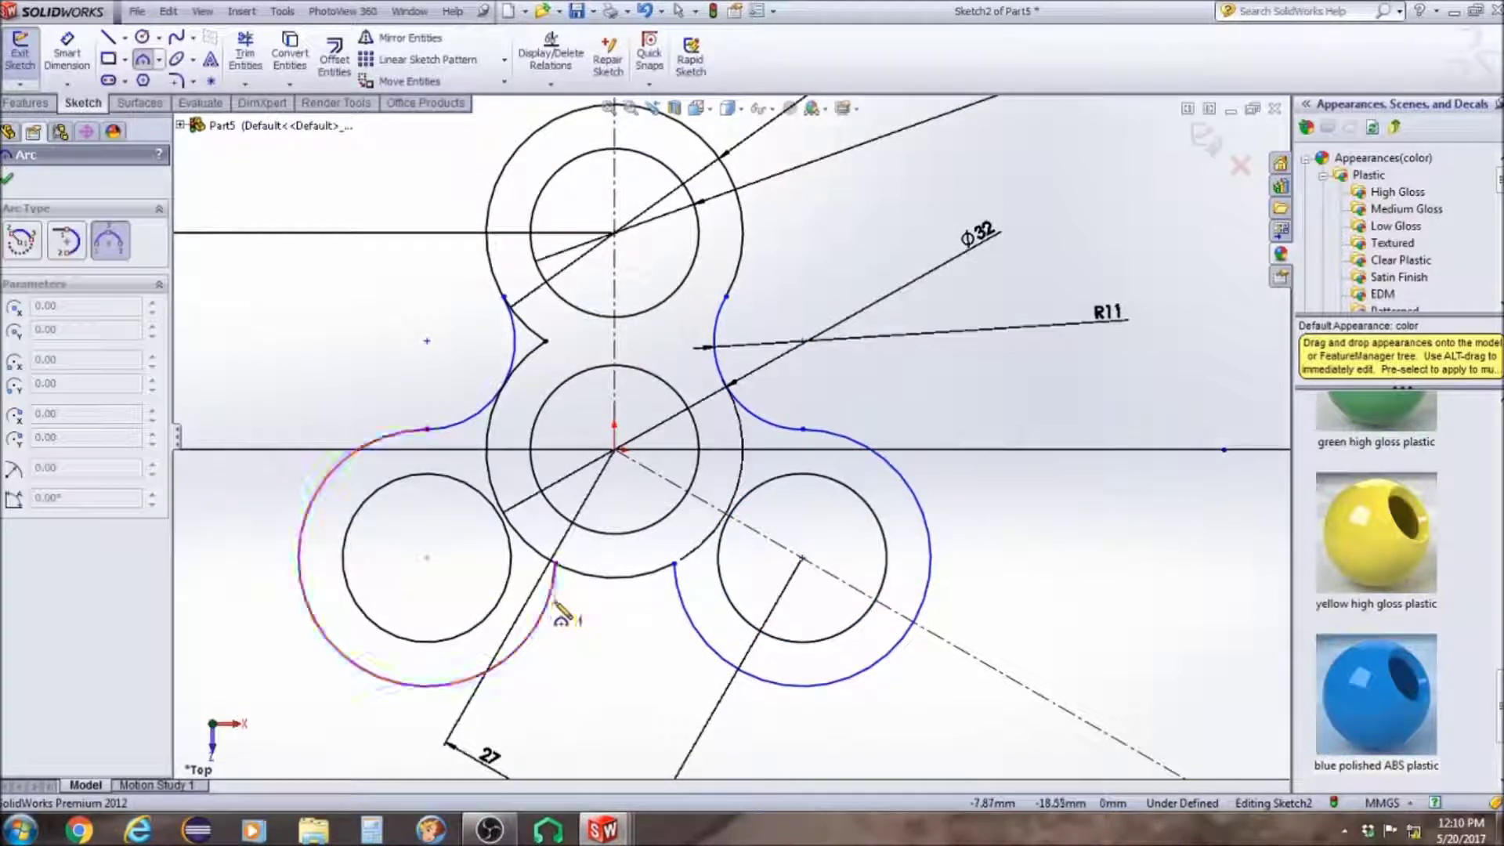
pyautogui.click(539, 627)
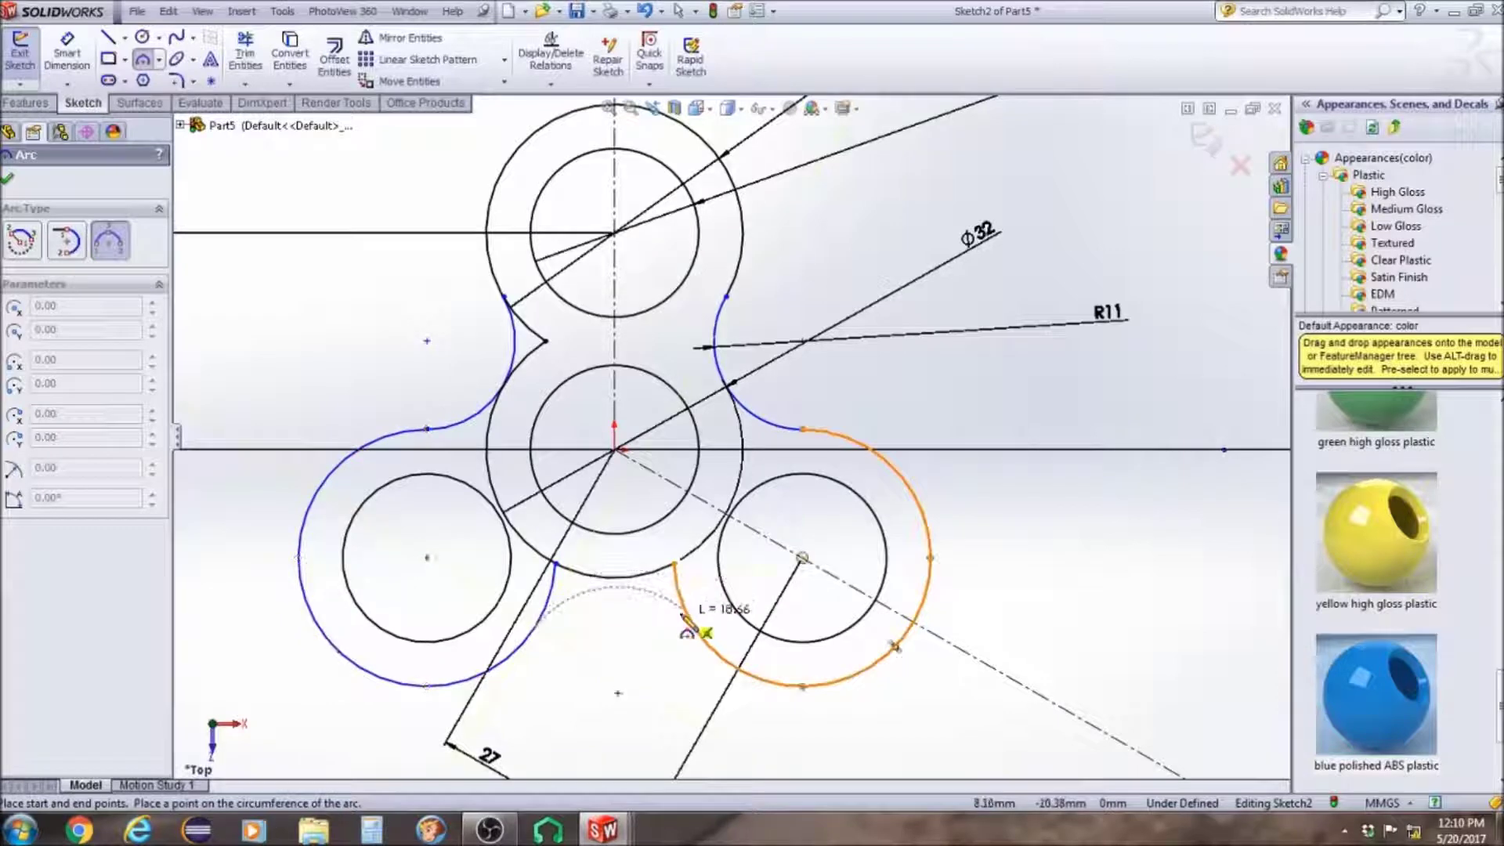
pyautogui.click(674, 564)
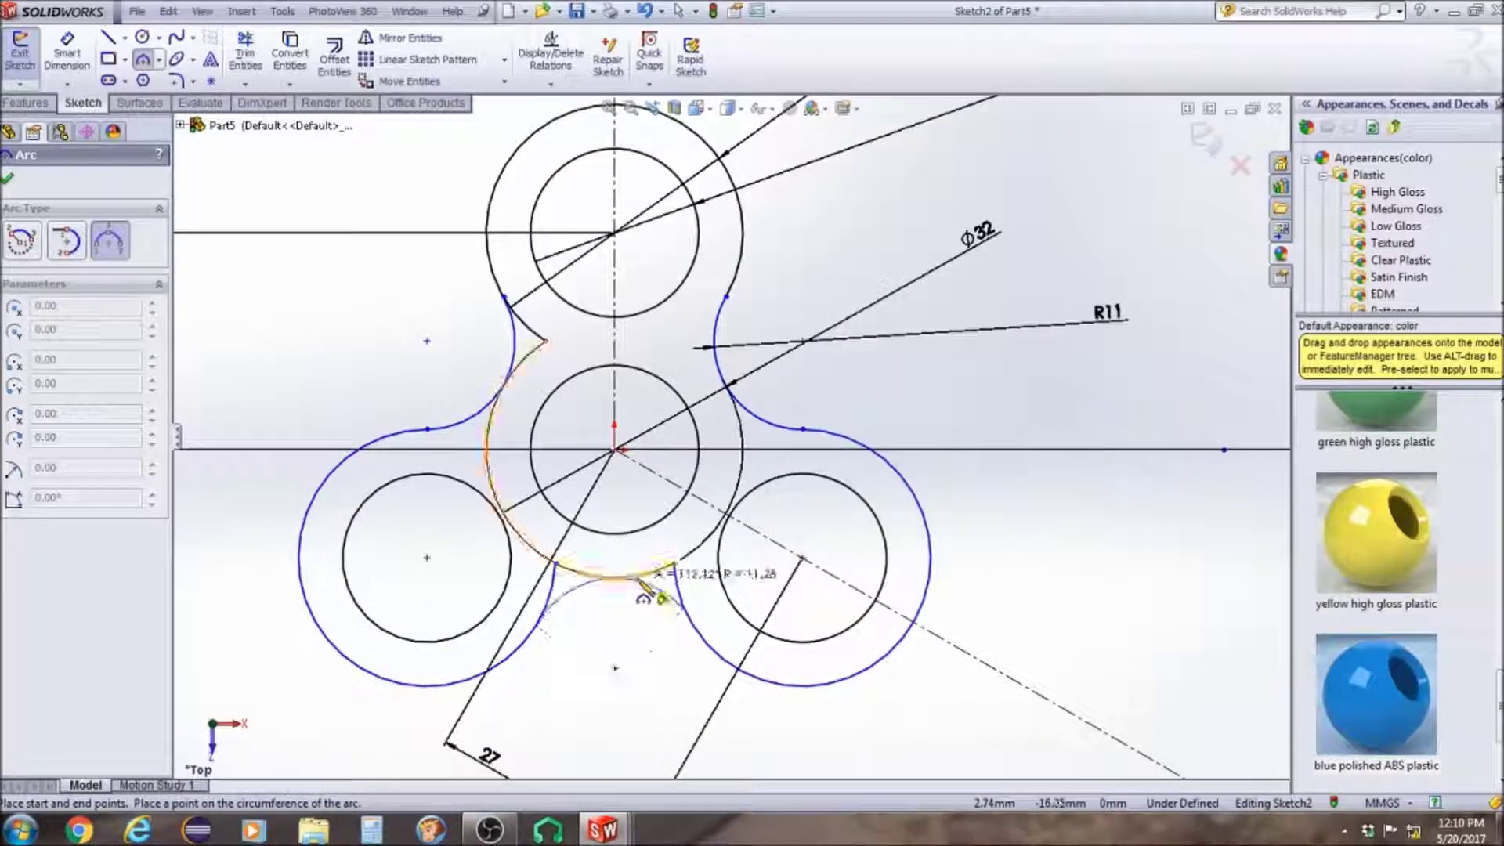
pyautogui.click(642, 581)
pyautogui.press('Escape')
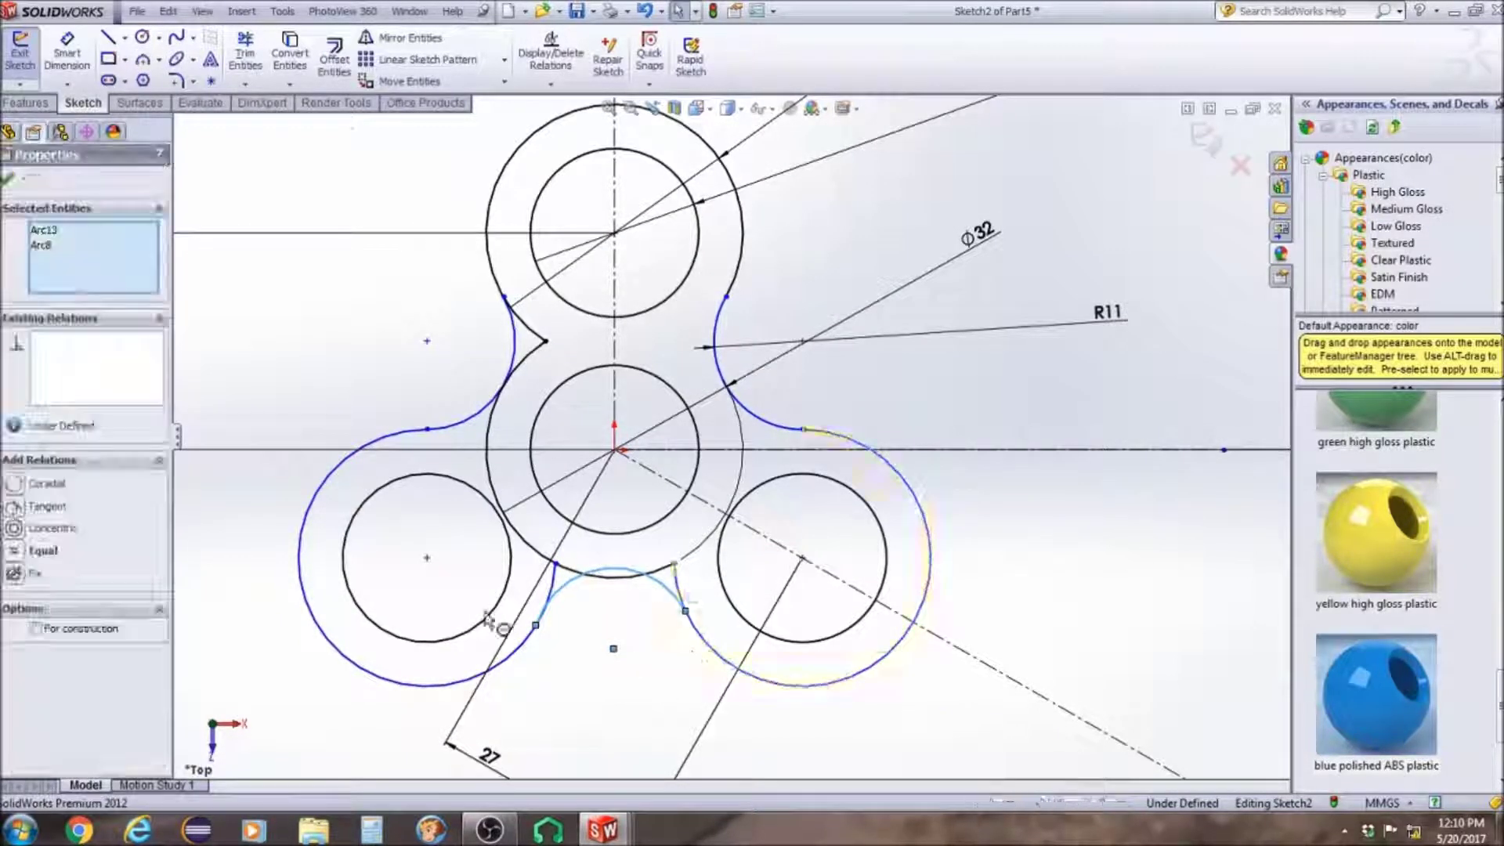
# Make the bridging arc tangent to the outer arcs of the two lower lobes
pyautogui.click(565, 590)
pyautogui.keyDown('ctrl'); pyautogui.click(524, 644); pyautogui.keyUp('ctrl')
pyautogui.click(25, 511)
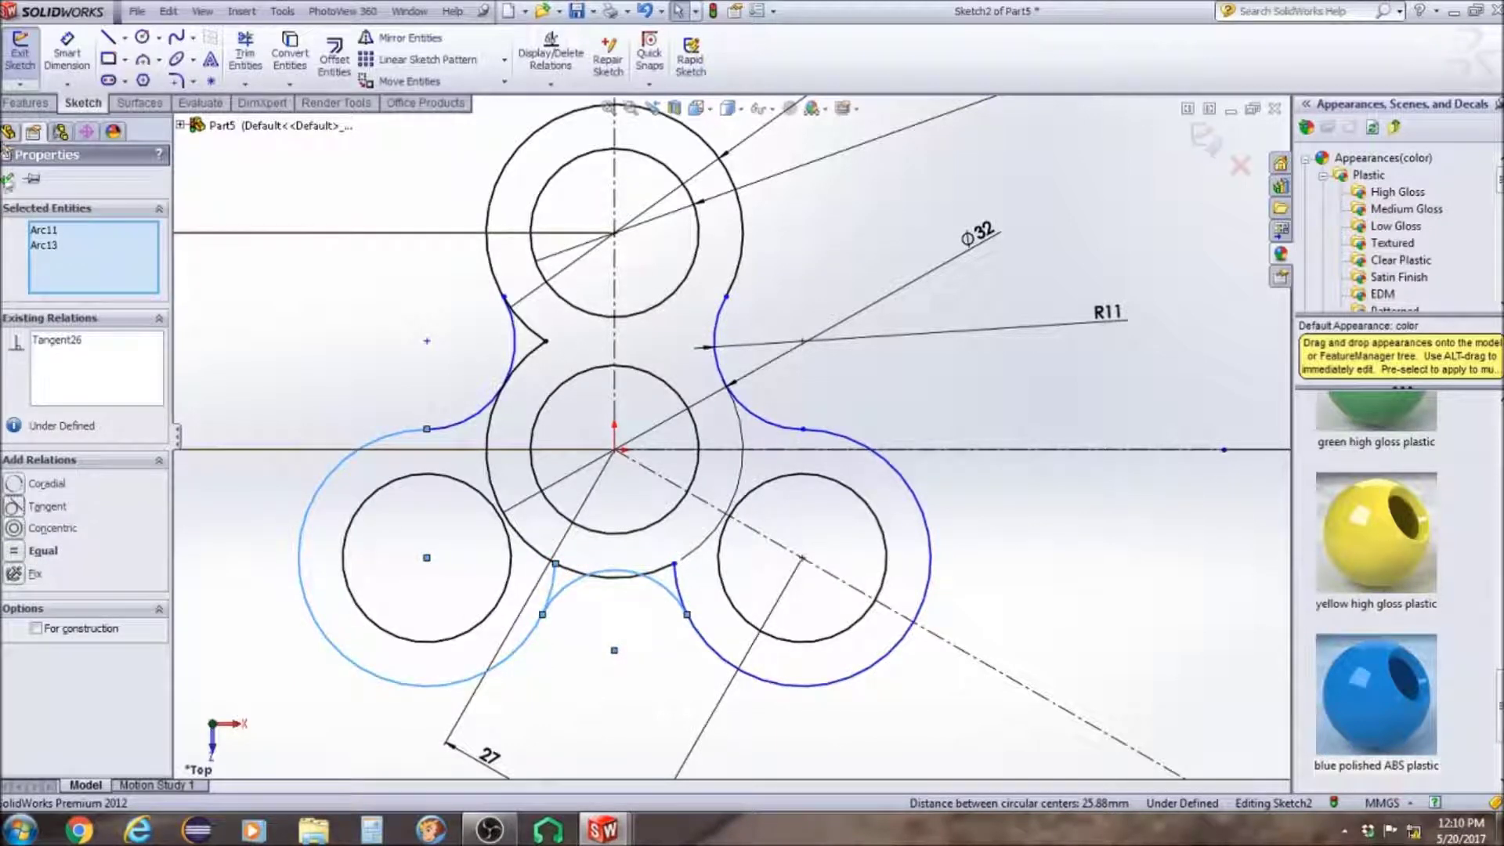
pyautogui.click(12, 179)
# Dimension the arc between the two lower lobes with an 11 mm radius
pyautogui.click(67, 52)
pyautogui.click(627, 571)
pyautogui.click(684, 748)
pyautogui.write('11')
pyautogui.press('Return')
# Trim the leftover segments around the lower bridging arc and the mirrored connecting arc to leave one closed outline
pyautogui.click(245, 53)
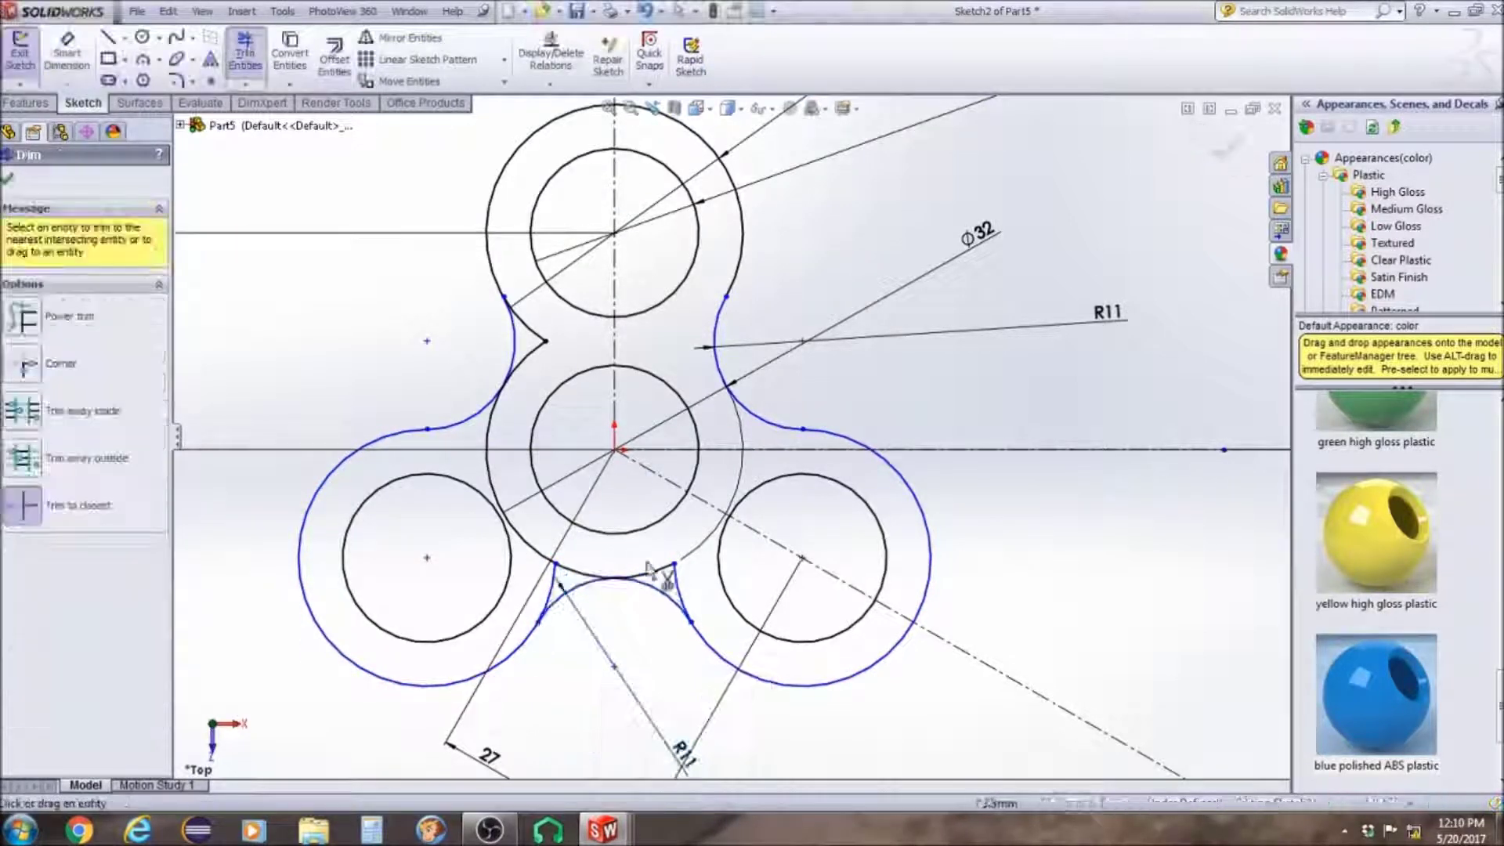
pyautogui.click(660, 569)
pyautogui.click(583, 574)
pyautogui.click(676, 587)
pyautogui.click(522, 361)
pyautogui.click(523, 320)
pyautogui.scroll(4, 651, 472)
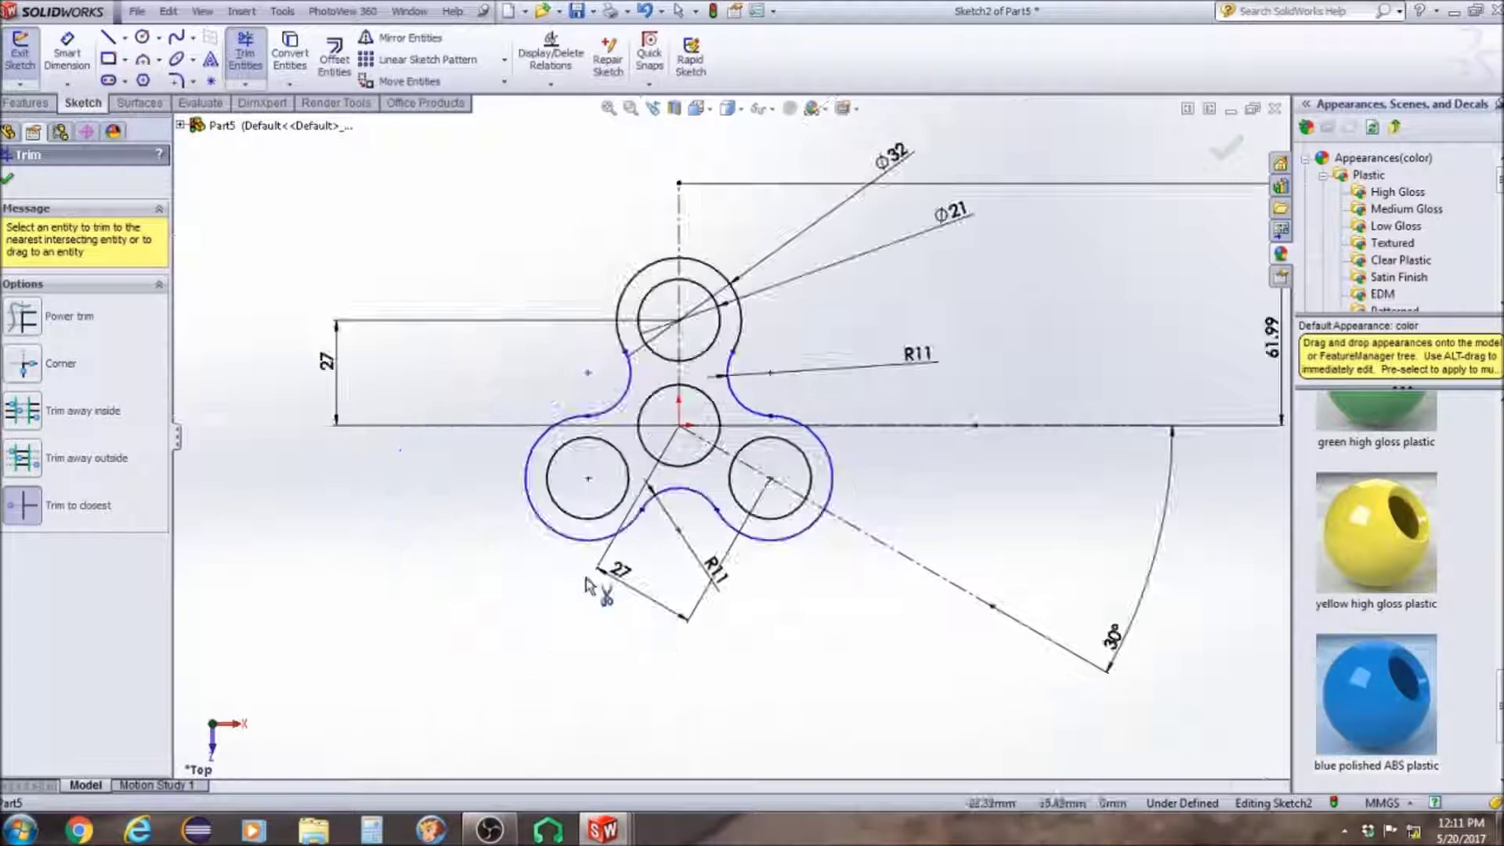
# Dimension the outer arc of the lobe on the inclined centerline with a 16 mm radius
pyautogui.click(67, 51)
pyautogui.click(797, 534)
pyautogui.click(842, 634)
pyautogui.write('16')
pyautogui.press('Return')
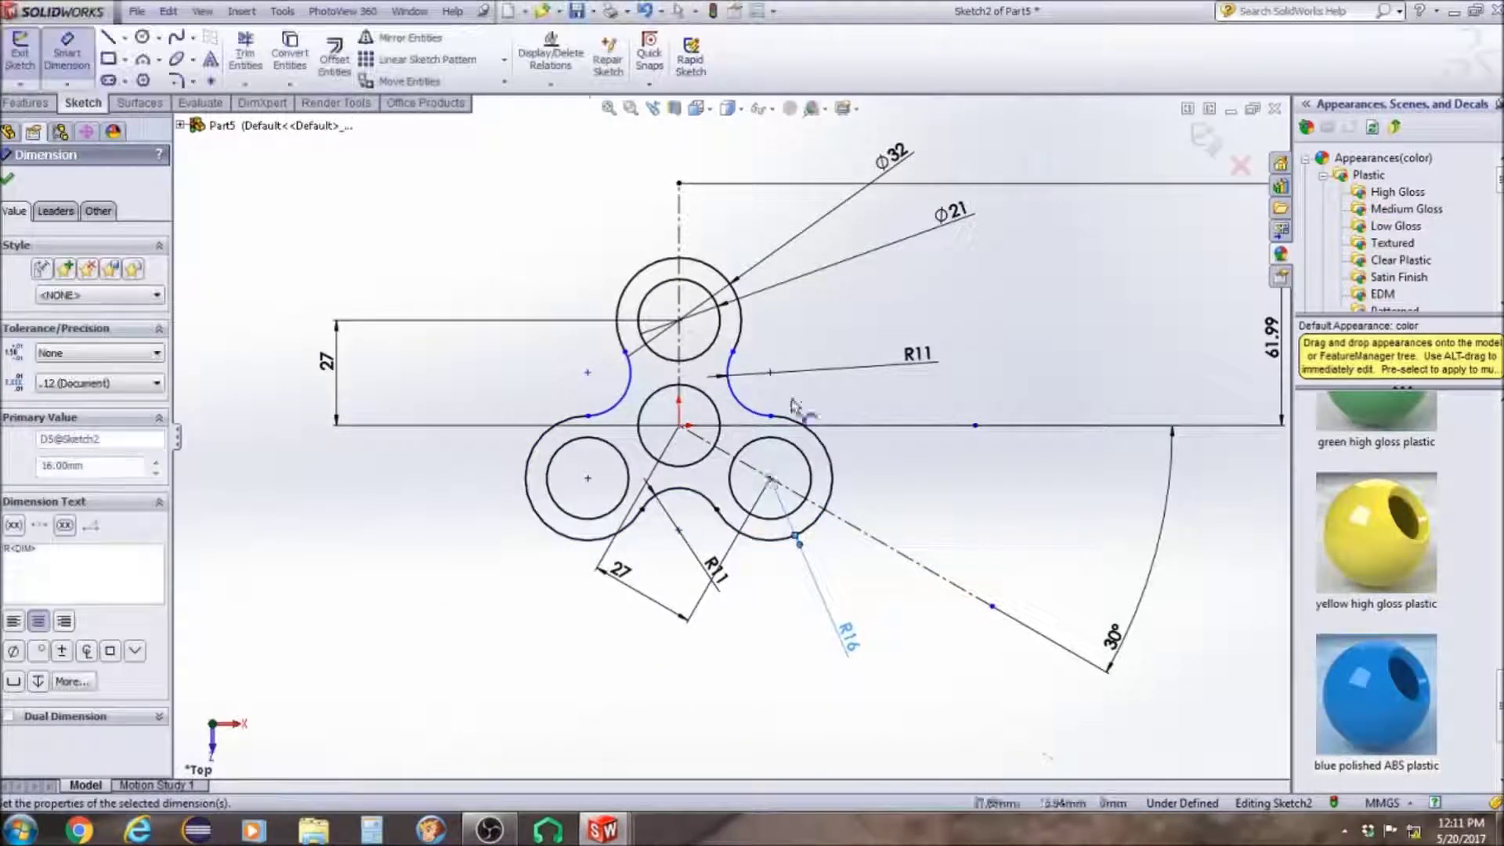
pyautogui.scroll(-4, 760, 366)
pyautogui.press('Escape')
# Examine the endpoints of the under-defined connecting arcs beside the upper lobe for remaining freedom and missing relations
pyautogui.click(782, 381)
pyautogui.moveTo(704, 336)
pyautogui.mouseDown()
pyautogui.moveTo(692, 354)
pyautogui.moveTo(703, 336)
pyautogui.mouseUp()
pyautogui.scroll(-4, 672, 355)
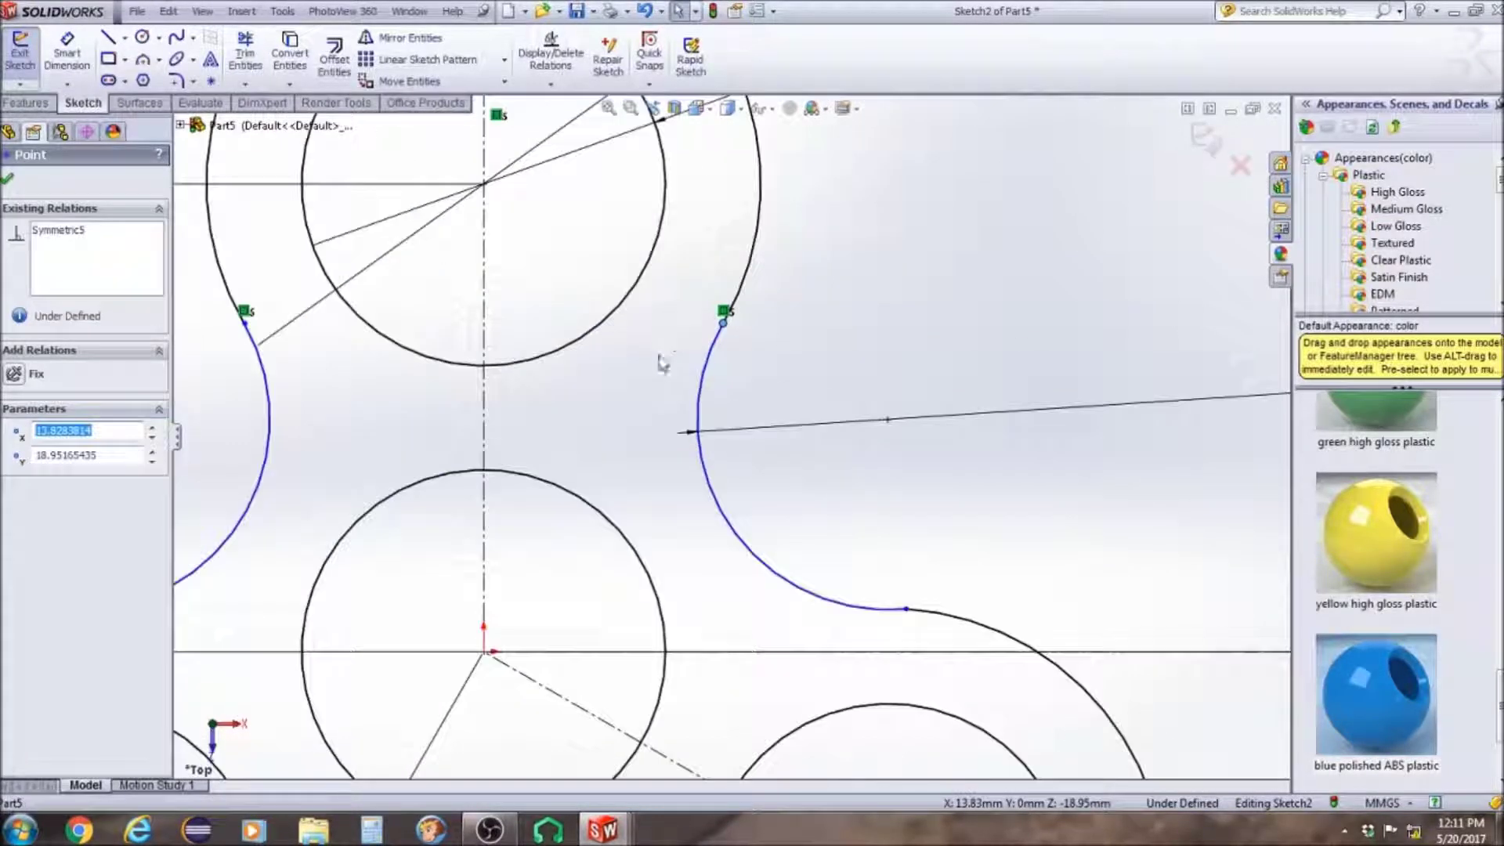
pyautogui.scroll(7, 728, 431)
pyautogui.scroll(-3, 612, 415)
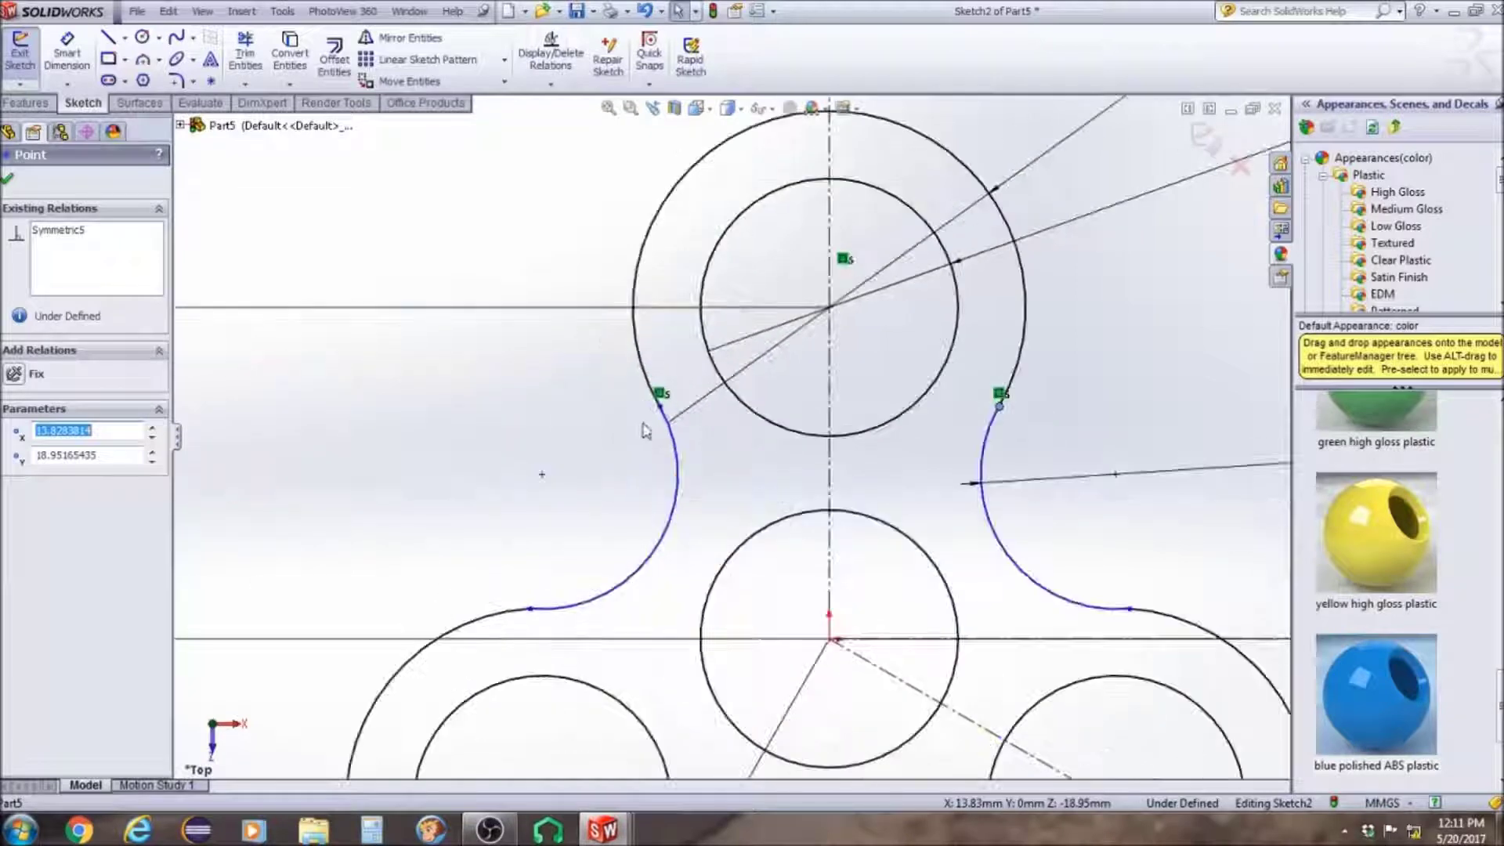
pyautogui.scroll(2, 615, 417)
pyautogui.moveTo(686, 419); pyautogui.dragTo(695, 430)
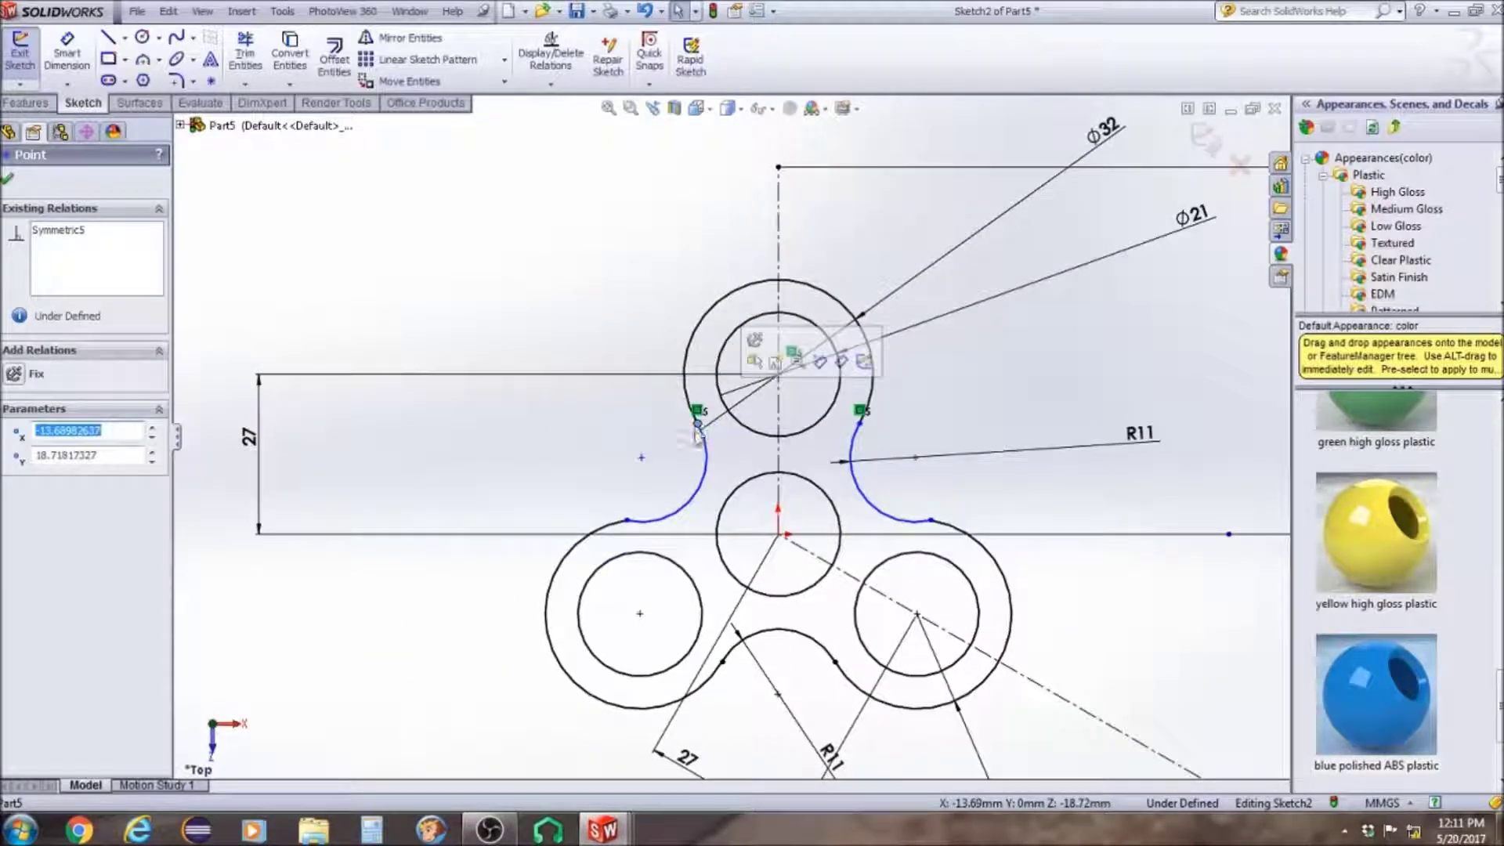
pyautogui.click(698, 424)
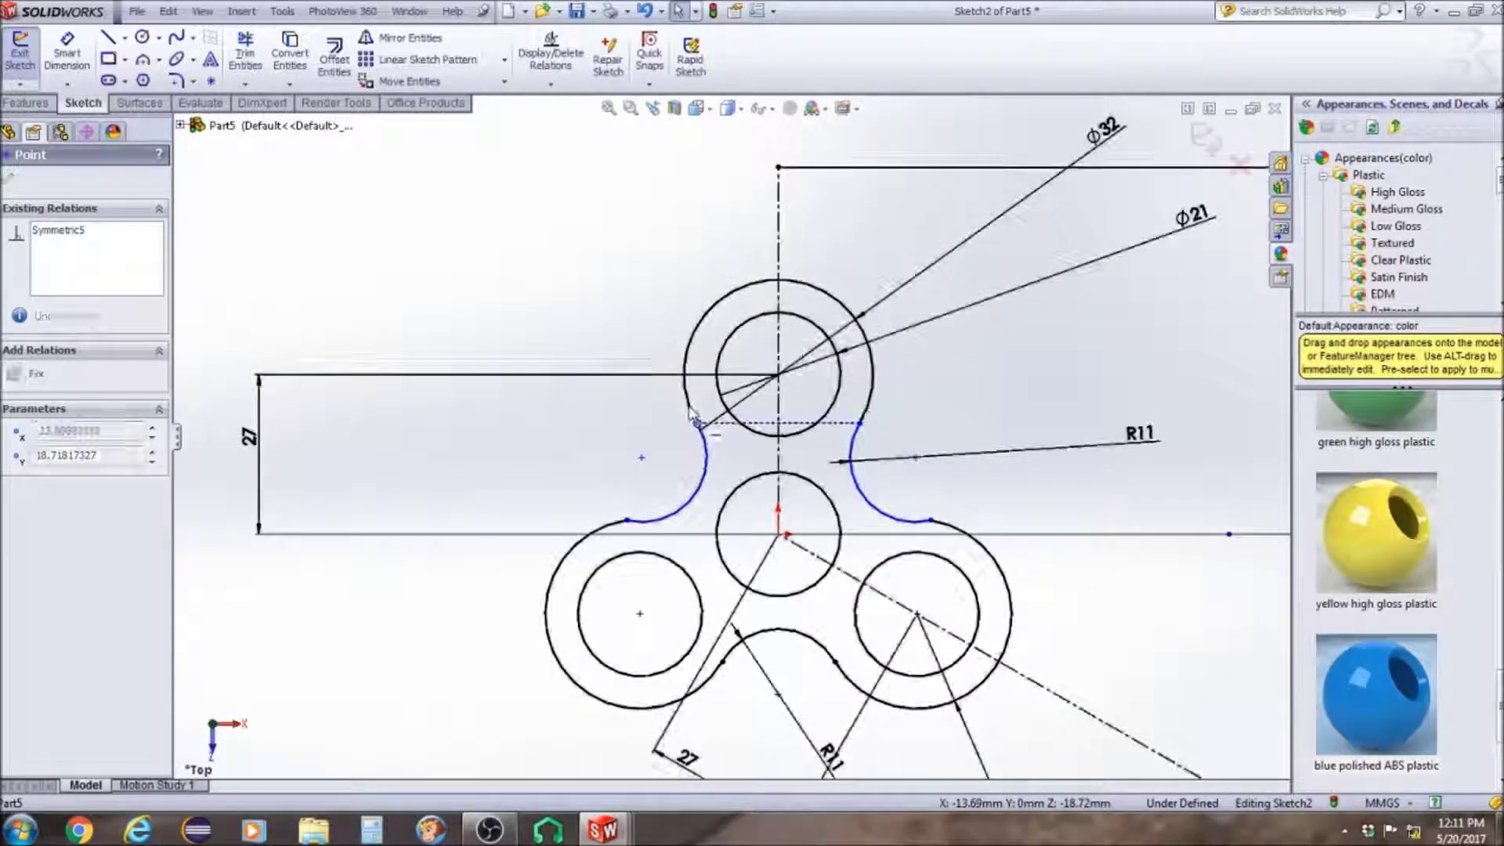
# Add a Tangent relation between the mirrored connecting arc and the outer arc of the adjoining lower lobe
pyautogui.click(644, 521)
pyautogui.keyDown('ctrl'); pyautogui.click(579, 552); pyautogui.keyUp('ctrl')
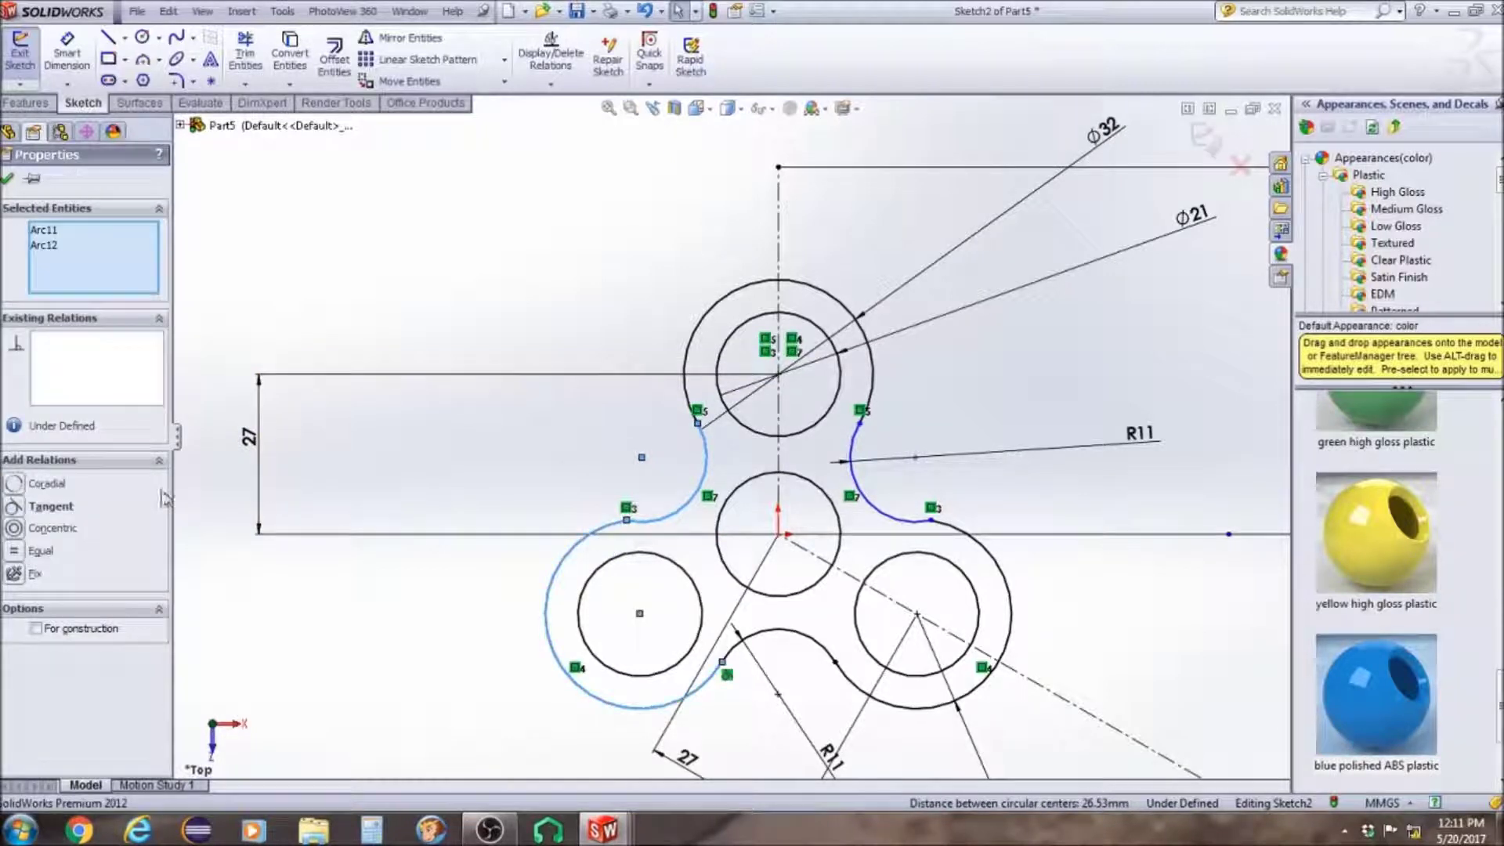
pyautogui.click(14, 507)
pyautogui.click(362, 522)
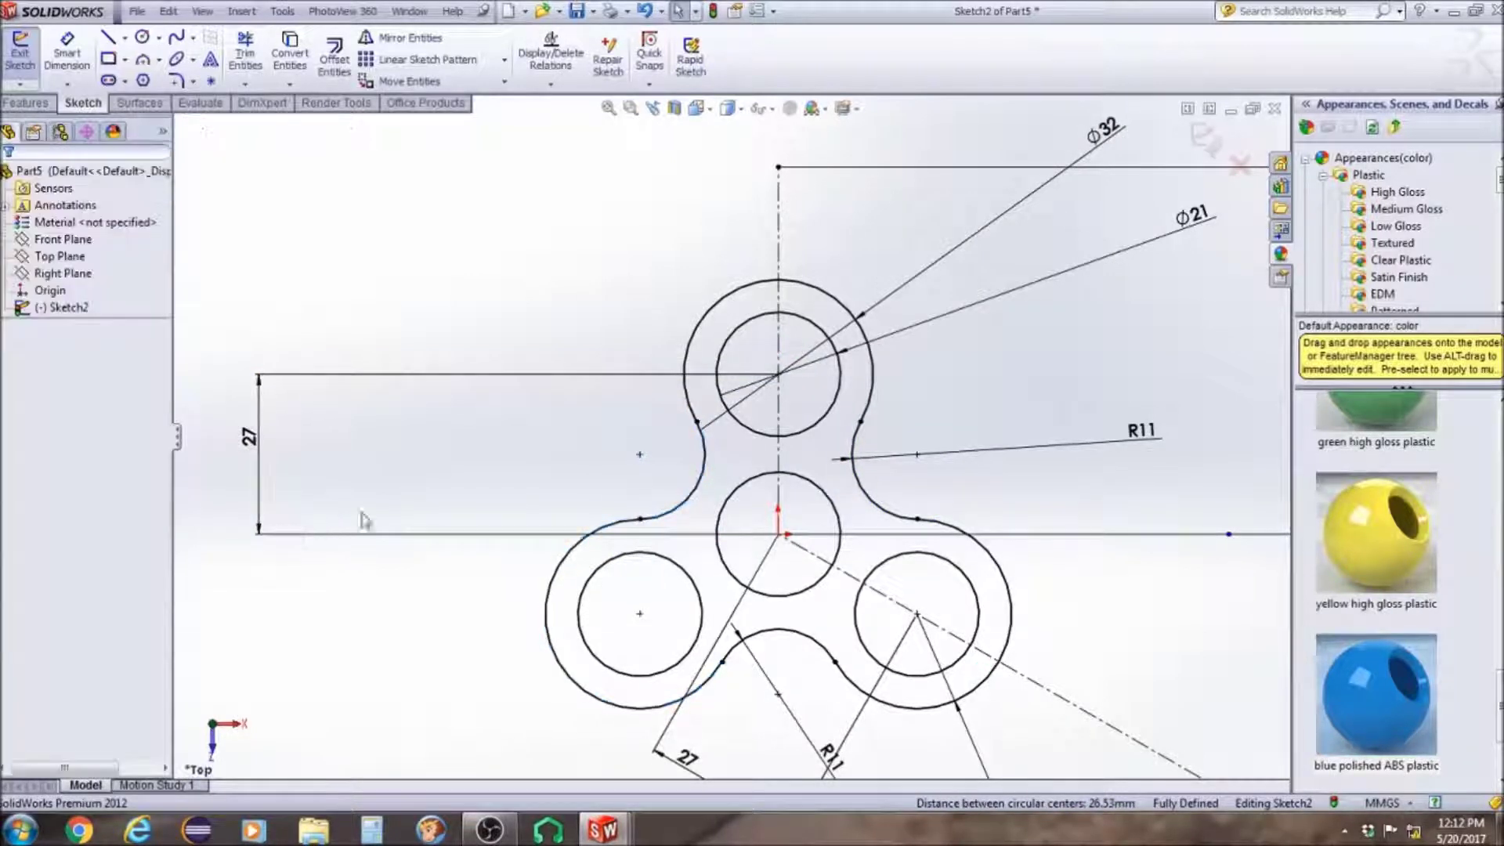
pyautogui.scroll(3, 731, 439)
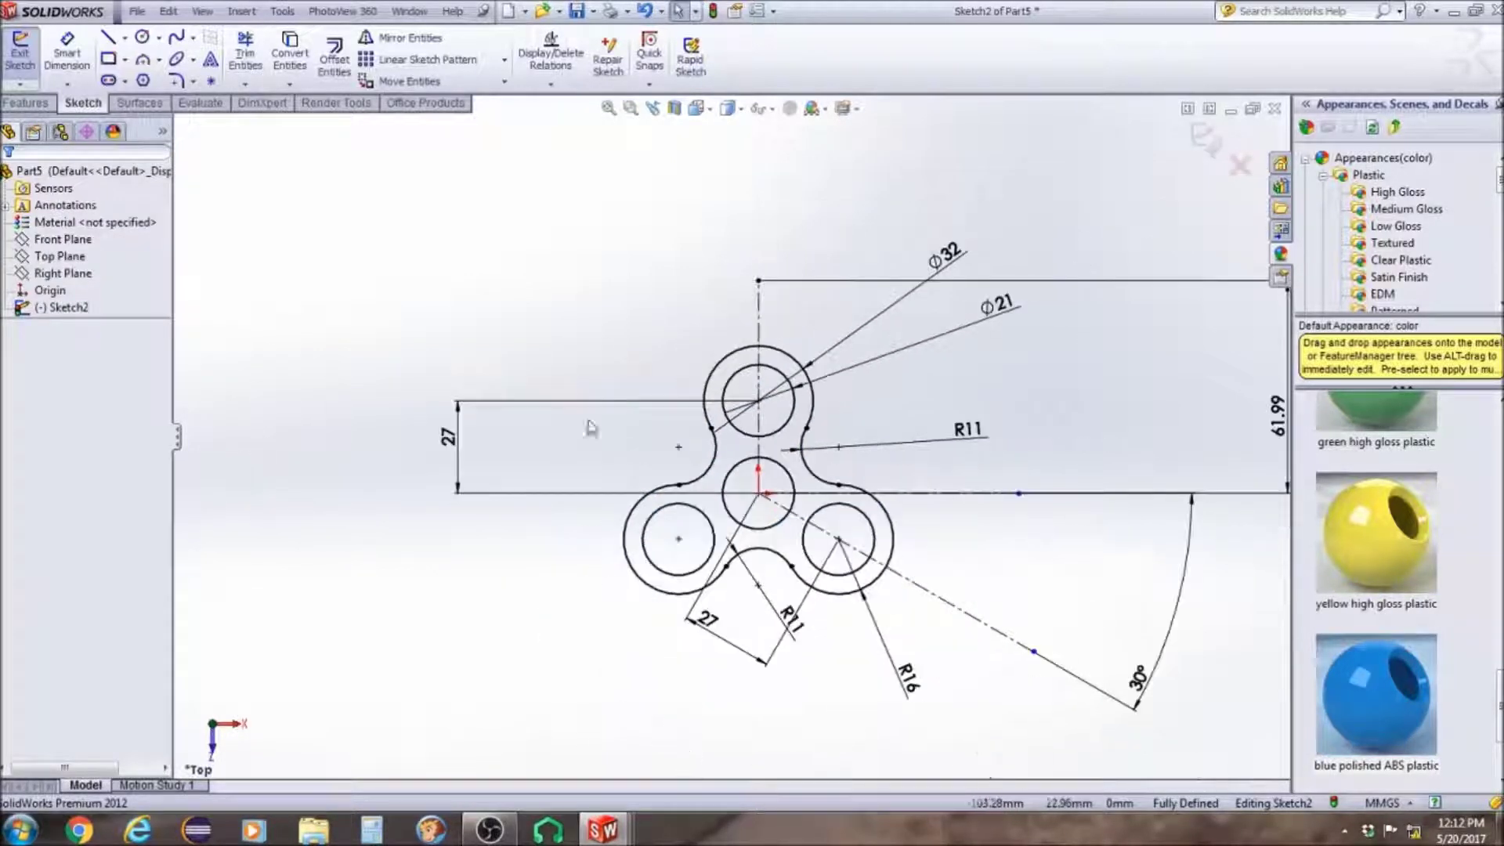
pyautogui.scroll(1, 776, 560)
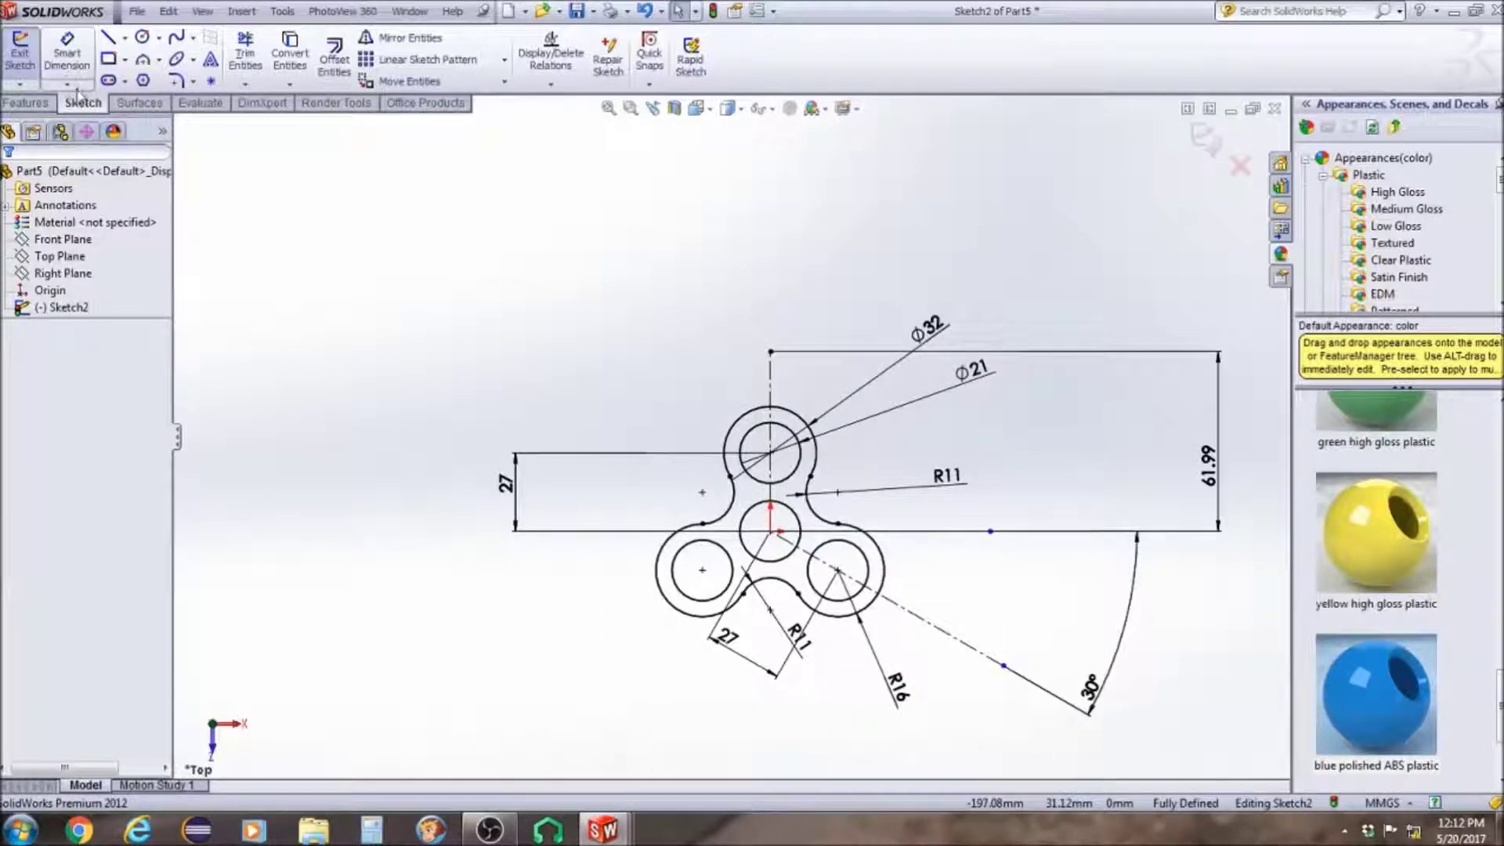
# Extrude the finished spinner profile 7 mm with the Mid Plane end condition
pyautogui.click(35, 104)
pyautogui.click(27, 55)
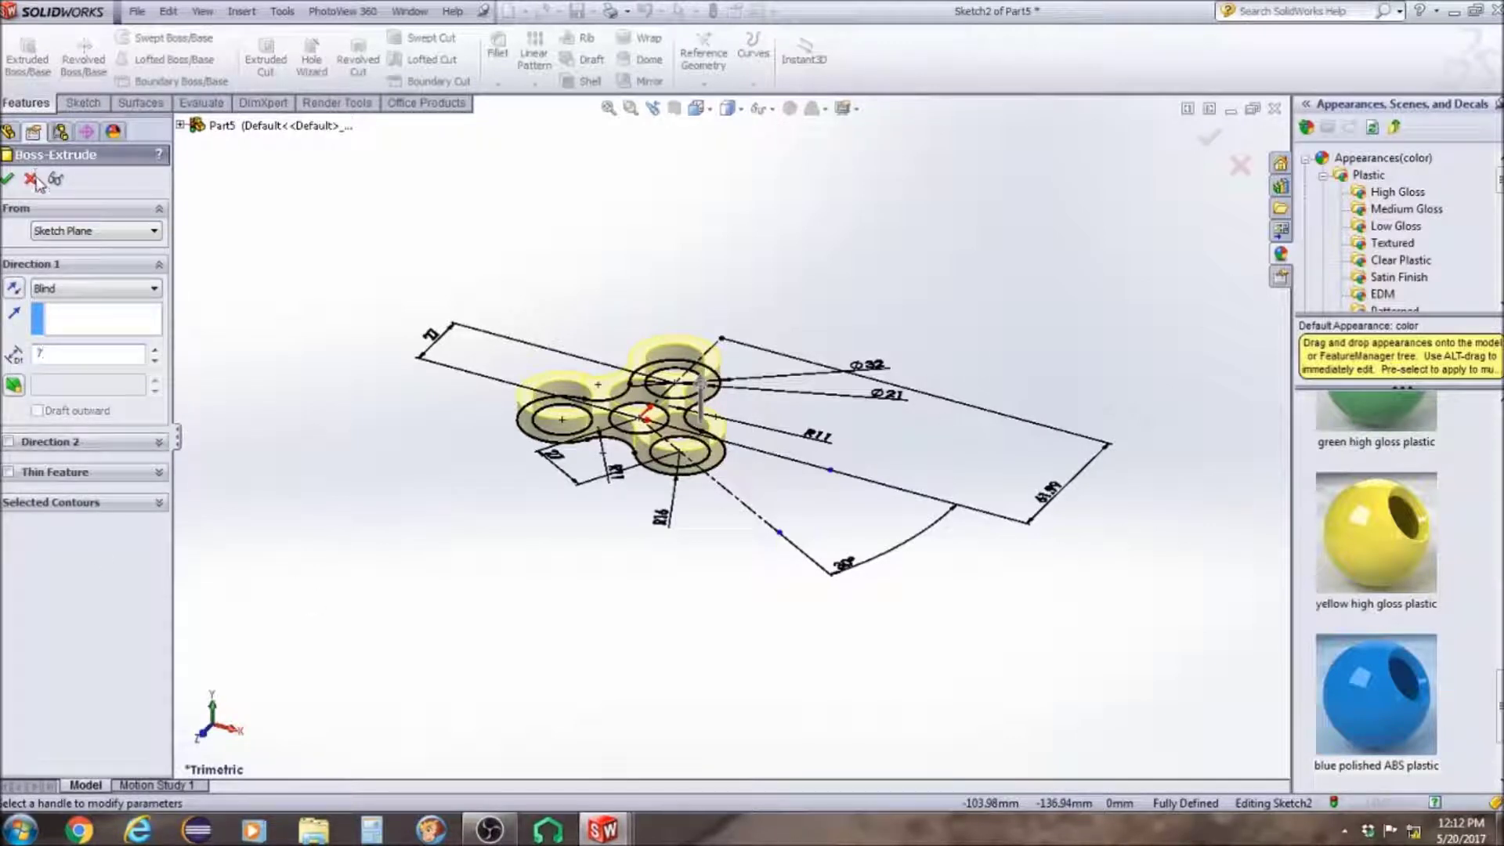
pyautogui.click(133, 287)
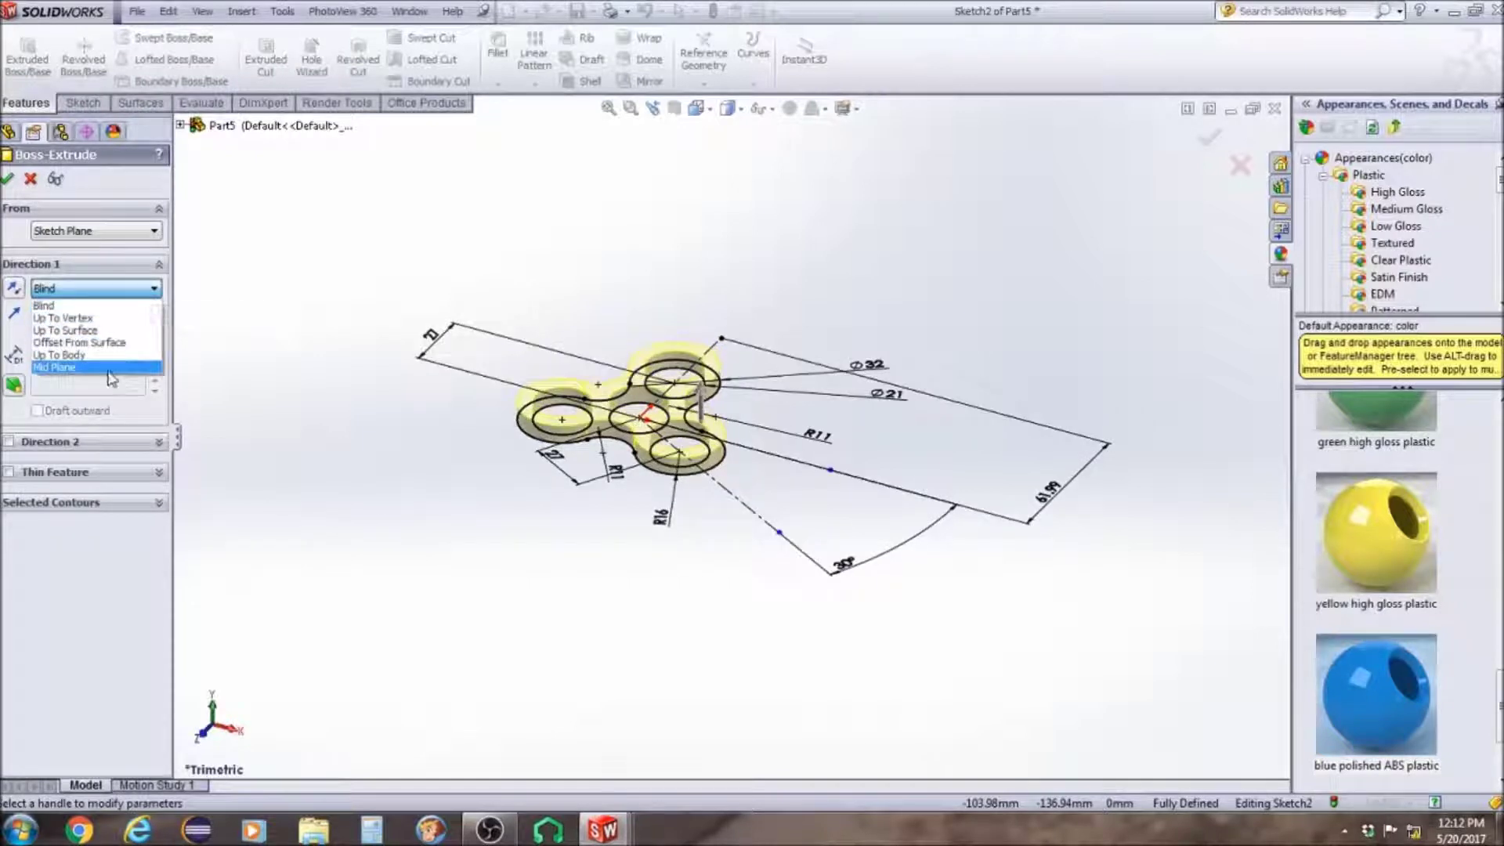
pyautogui.click(63, 380)
pyautogui.click(6, 188)
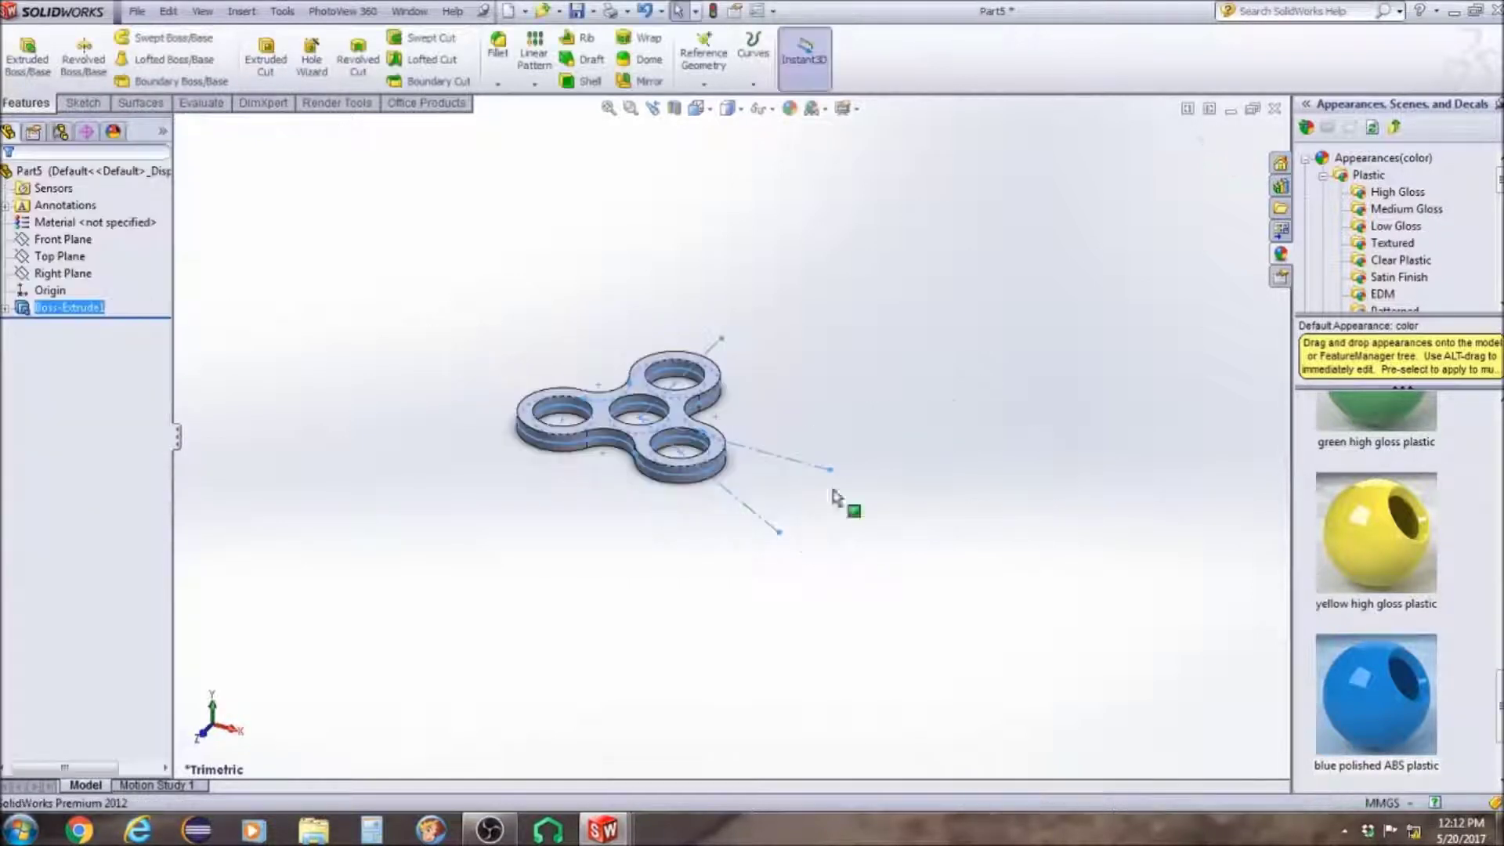
# Round the spinner's outer rim with a full round fillet, using the upper face, outer side face and lower face as the face sets
pyautogui.click(498, 84)
pyautogui.click(532, 100)
pyautogui.scroll(-2, 728, 434)
pyautogui.click(730, 435)
pyautogui.click(94, 447)
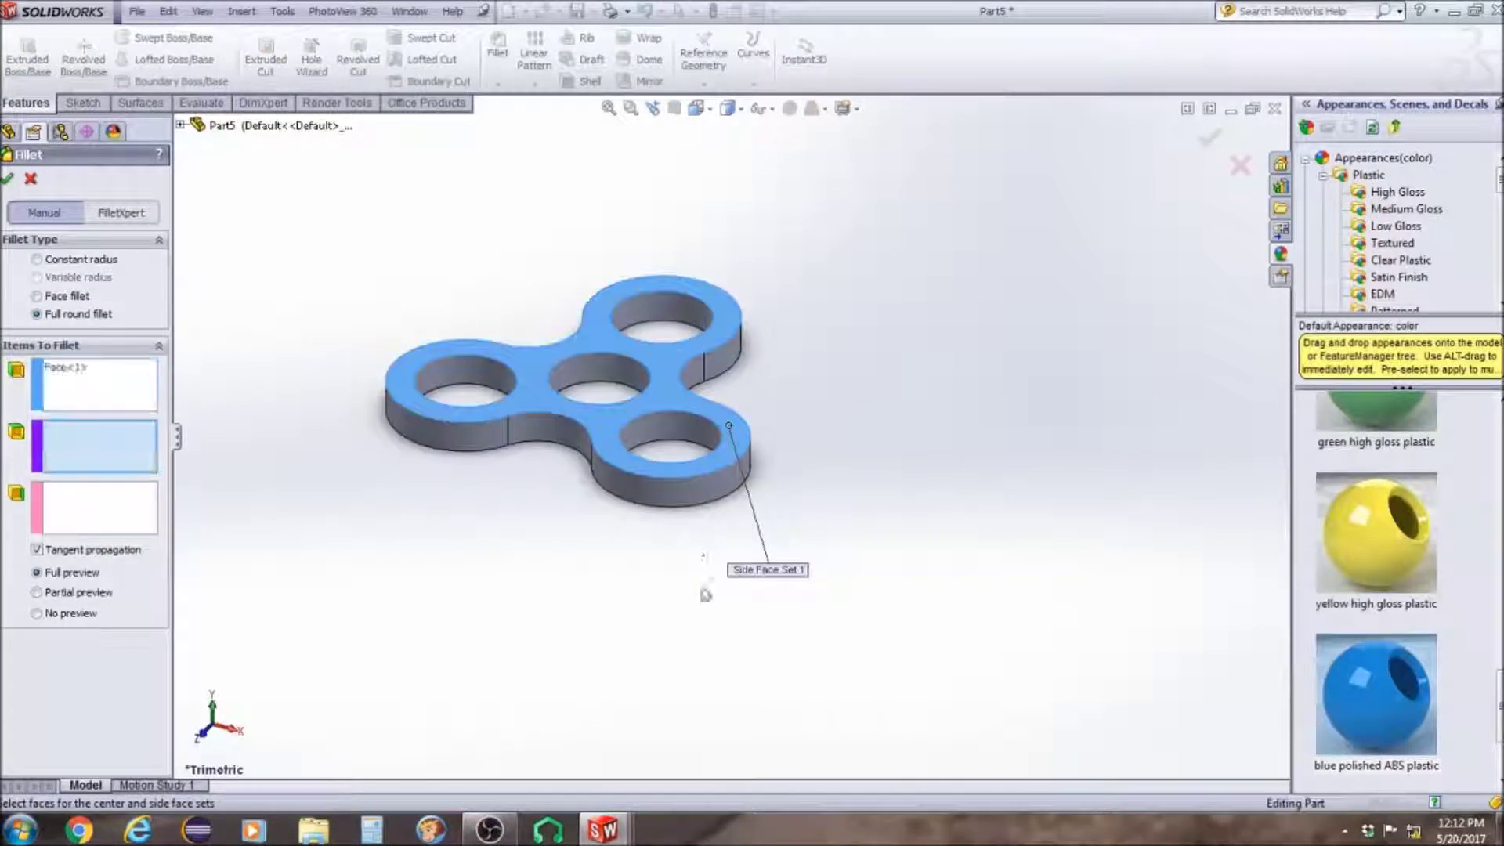
pyautogui.click(679, 488)
pyautogui.moveTo(698, 564); pyautogui.dragTo(689, 462, button='middle')
pyautogui.click(94, 508)
pyautogui.scroll(-2, 702, 446)
pyautogui.moveTo(673, 541); pyautogui.dragTo(705, 438, button='middle')
pyautogui.click(695, 448)
pyautogui.click(7, 178)
# Apply the yellow high gloss plastic appearance to the whole spinner part
pyautogui.scroll(2, 1376, 595)
pyautogui.moveTo(1406, 709); pyautogui.dragTo(748, 424)
pyautogui.click(806, 455)
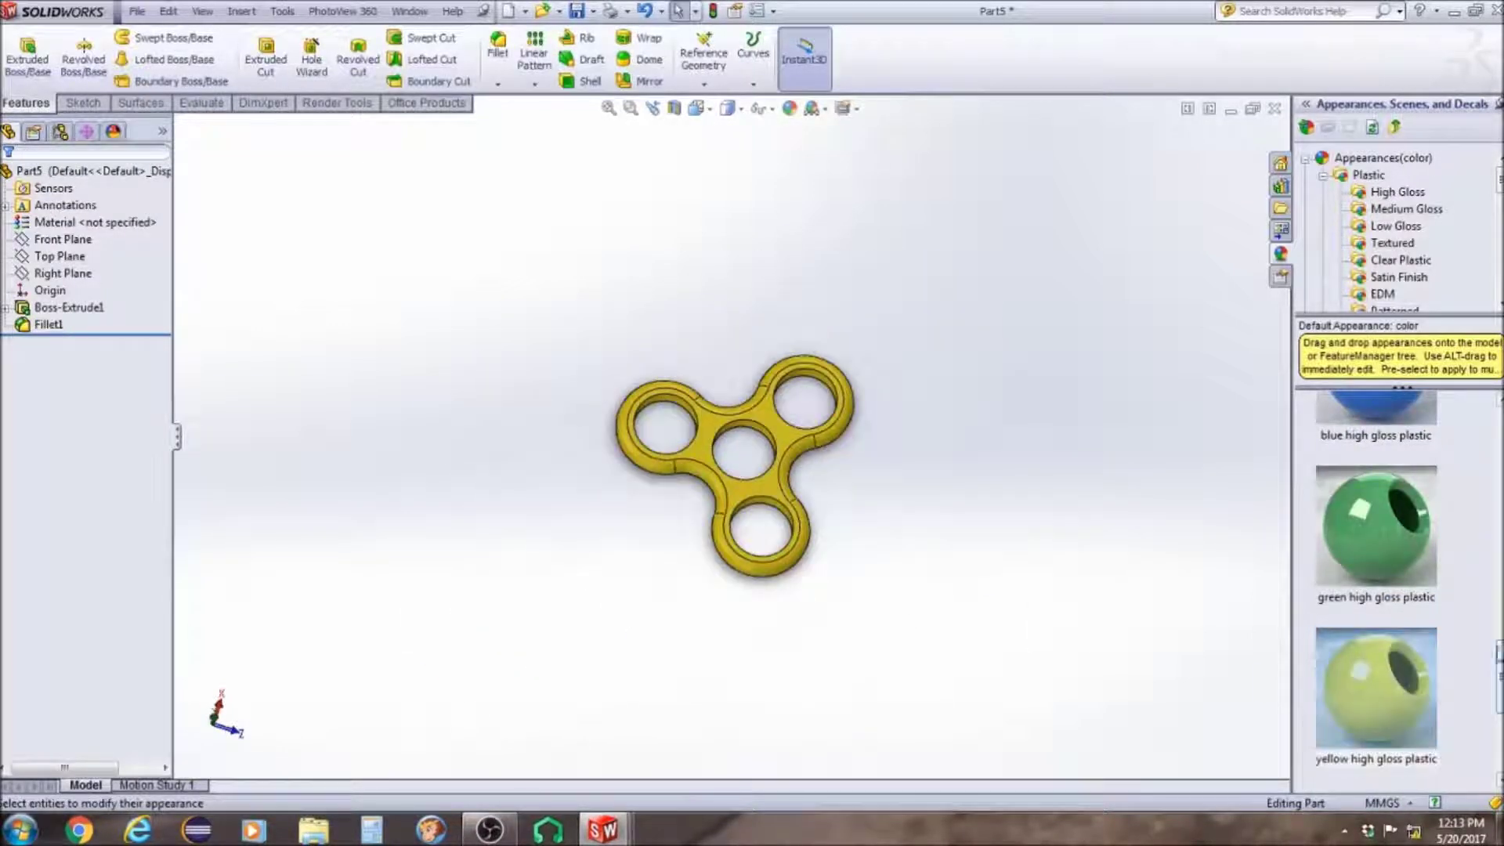
# Apply green high gloss plastic to the spinner part and blue high gloss plastic to its rounded outer rim
pyautogui.scroll(1, 1389, 579)
pyautogui.moveTo(1388, 580); pyautogui.dragTo(787, 444)
pyautogui.moveTo(1376, 439); pyautogui.dragTo(846, 431)
# Apply black high gloss plastic to the extruded body of the spinner inside the blue rim
pyautogui.scroll(-3, 687, 370)
pyautogui.scroll(4, 1386, 580)
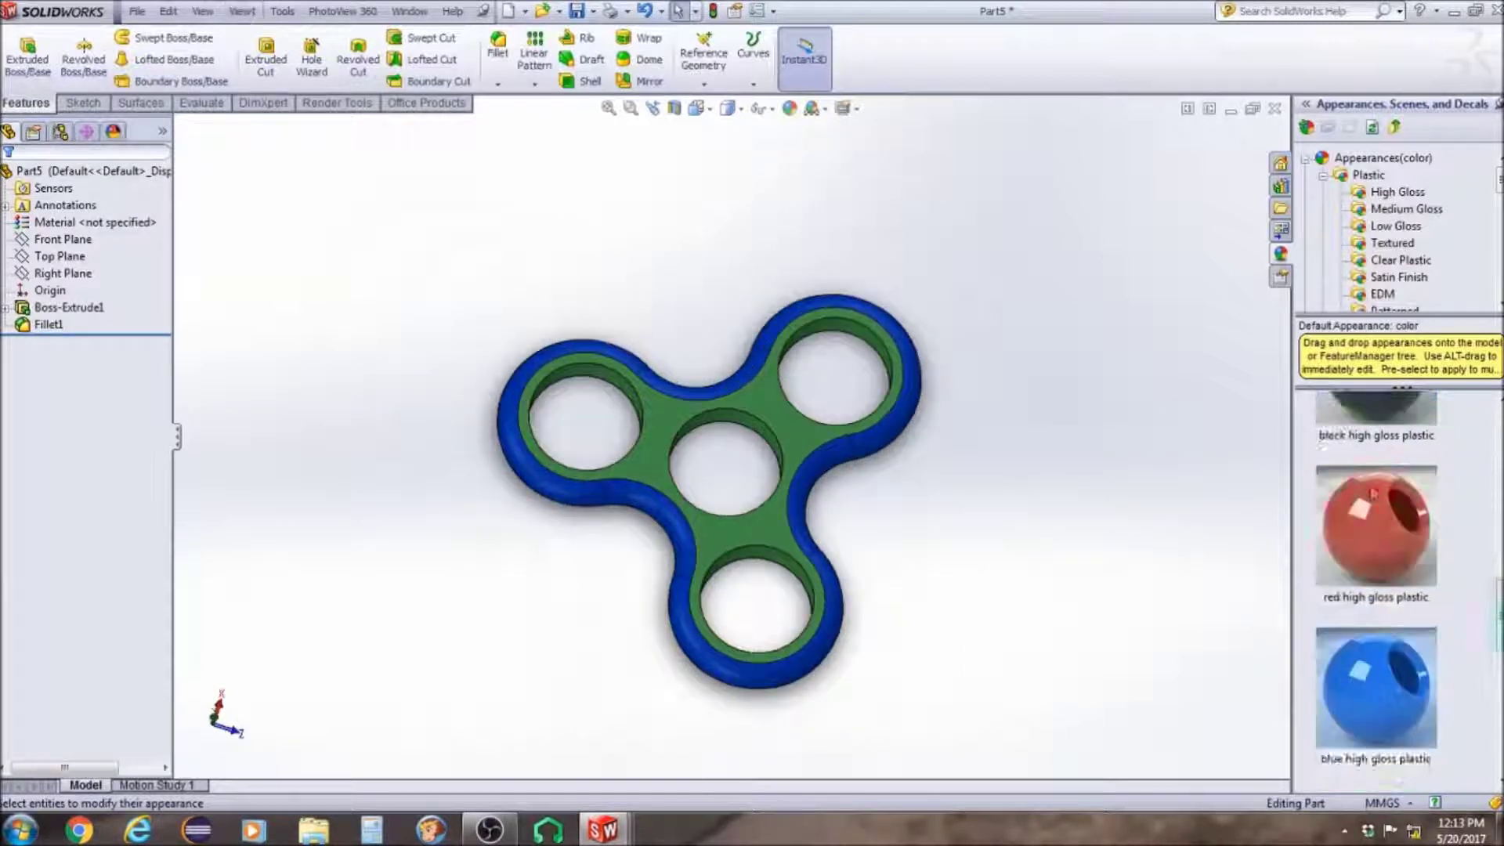
pyautogui.moveTo(1400, 515); pyautogui.dragTo(814, 427)
pyautogui.click(833, 418)
# Add a 0.5 mm constant radius fillet to the inner faces of all four holes
pyautogui.click(498, 83)
pyautogui.click(529, 102)
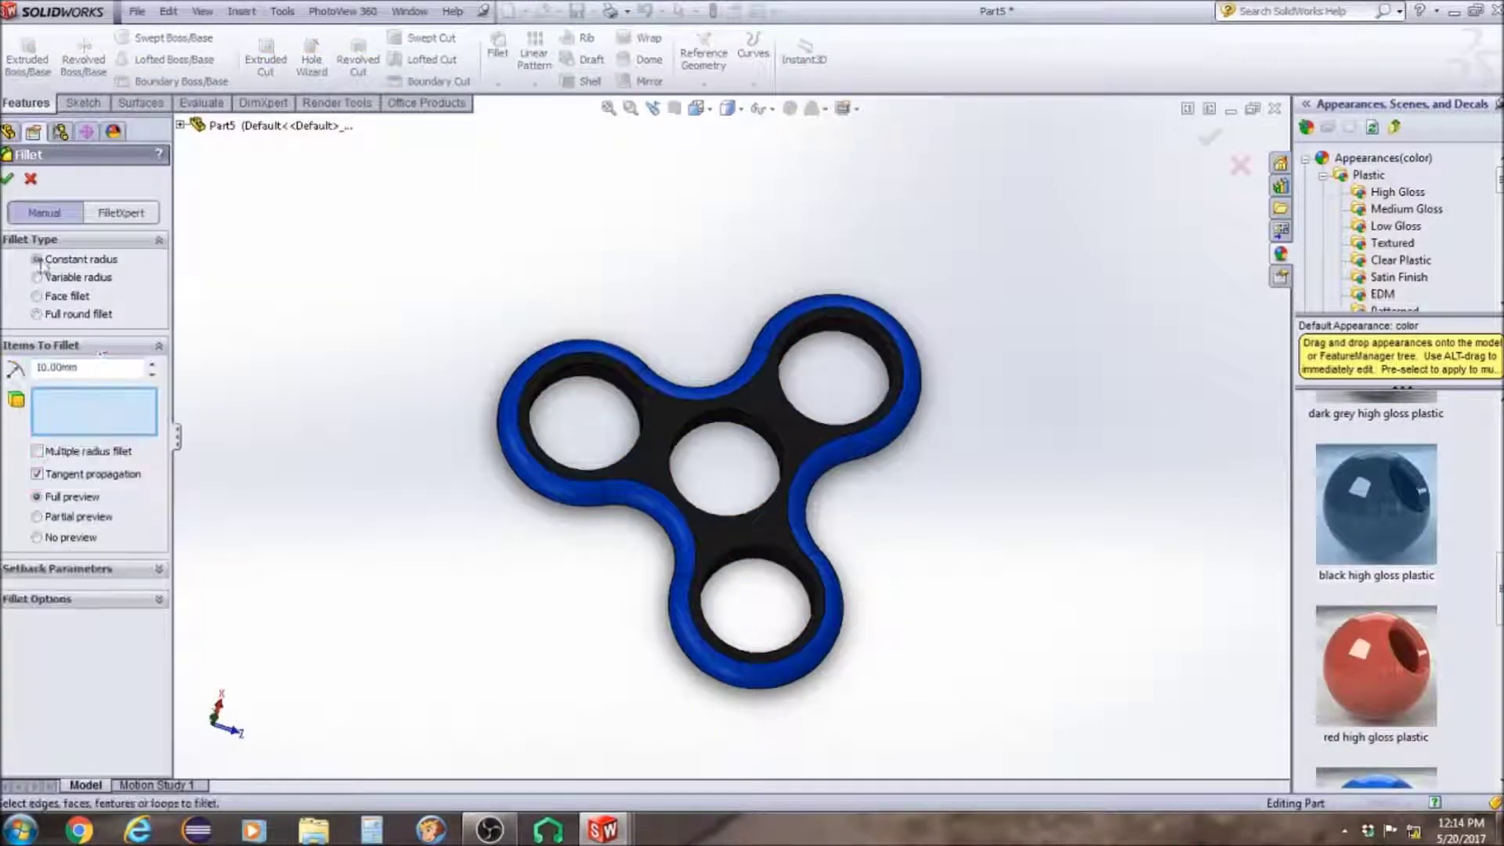
pyautogui.moveTo(814, 337); pyautogui.dragTo(742, 396, button='middle')
pyautogui.scroll(-3, 741, 397)
pyautogui.click(757, 384)
pyautogui.click(501, 607)
pyautogui.click(391, 490)
pyautogui.scroll(5, 595, 660)
pyautogui.click(652, 615)
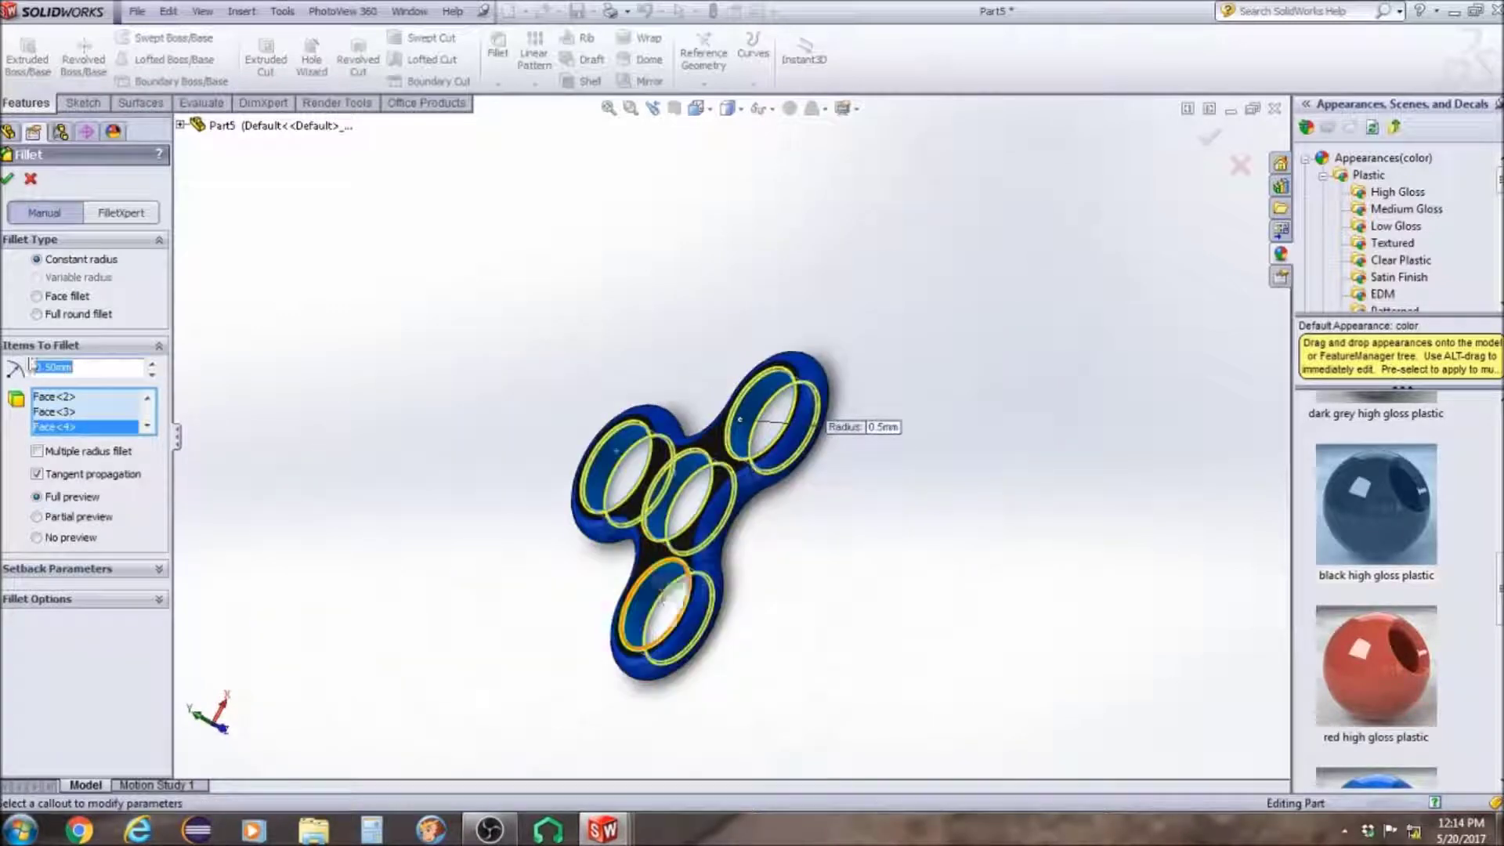
pyautogui.click(8, 179)
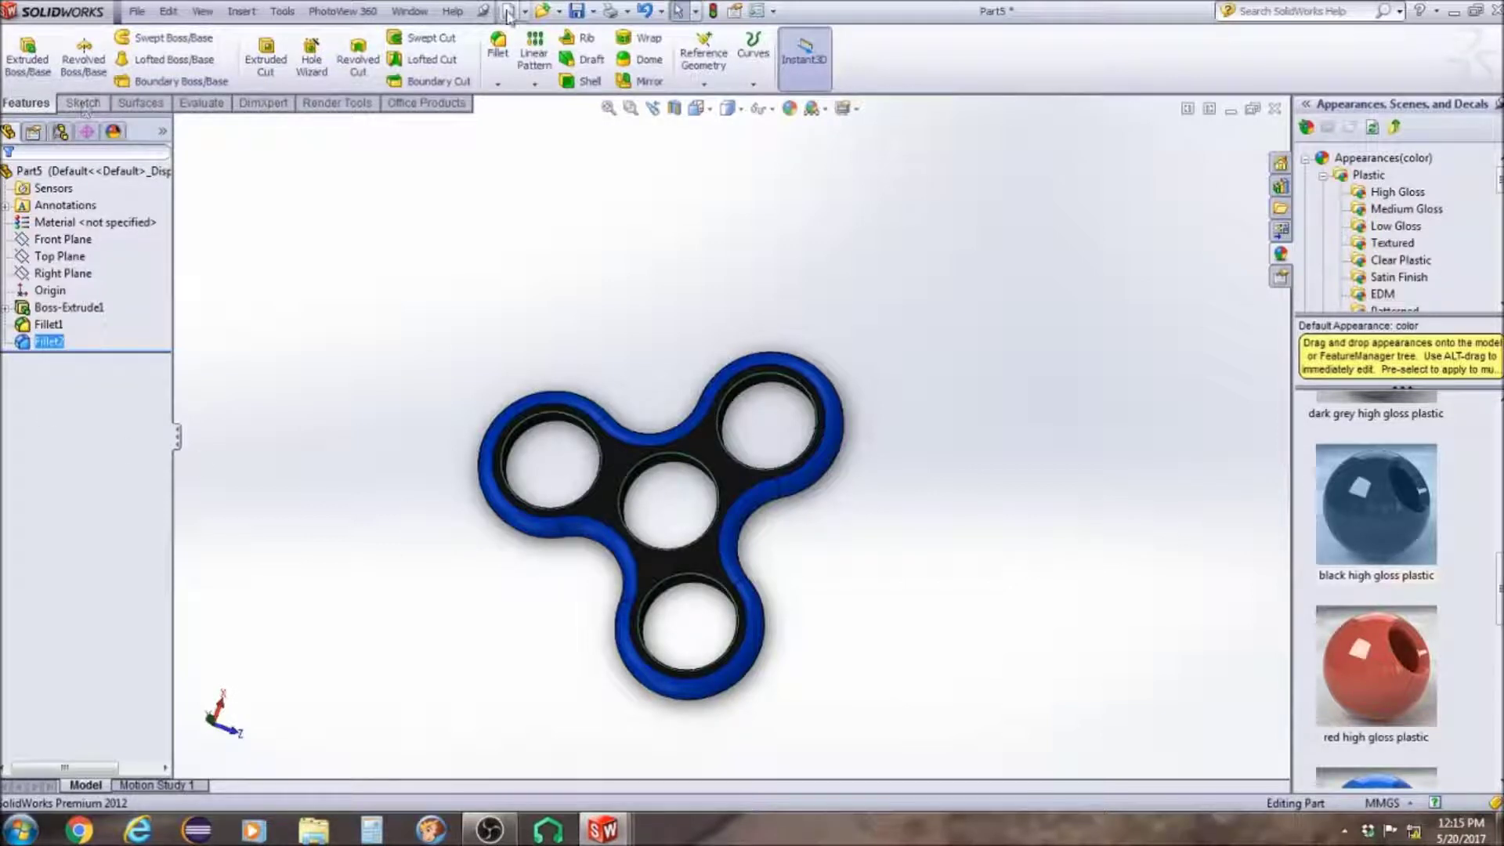
# Save the part as Fidget spinner1 in the Solid Works hw folder
pyautogui.click(133, 9)
pyautogui.click(180, 146)
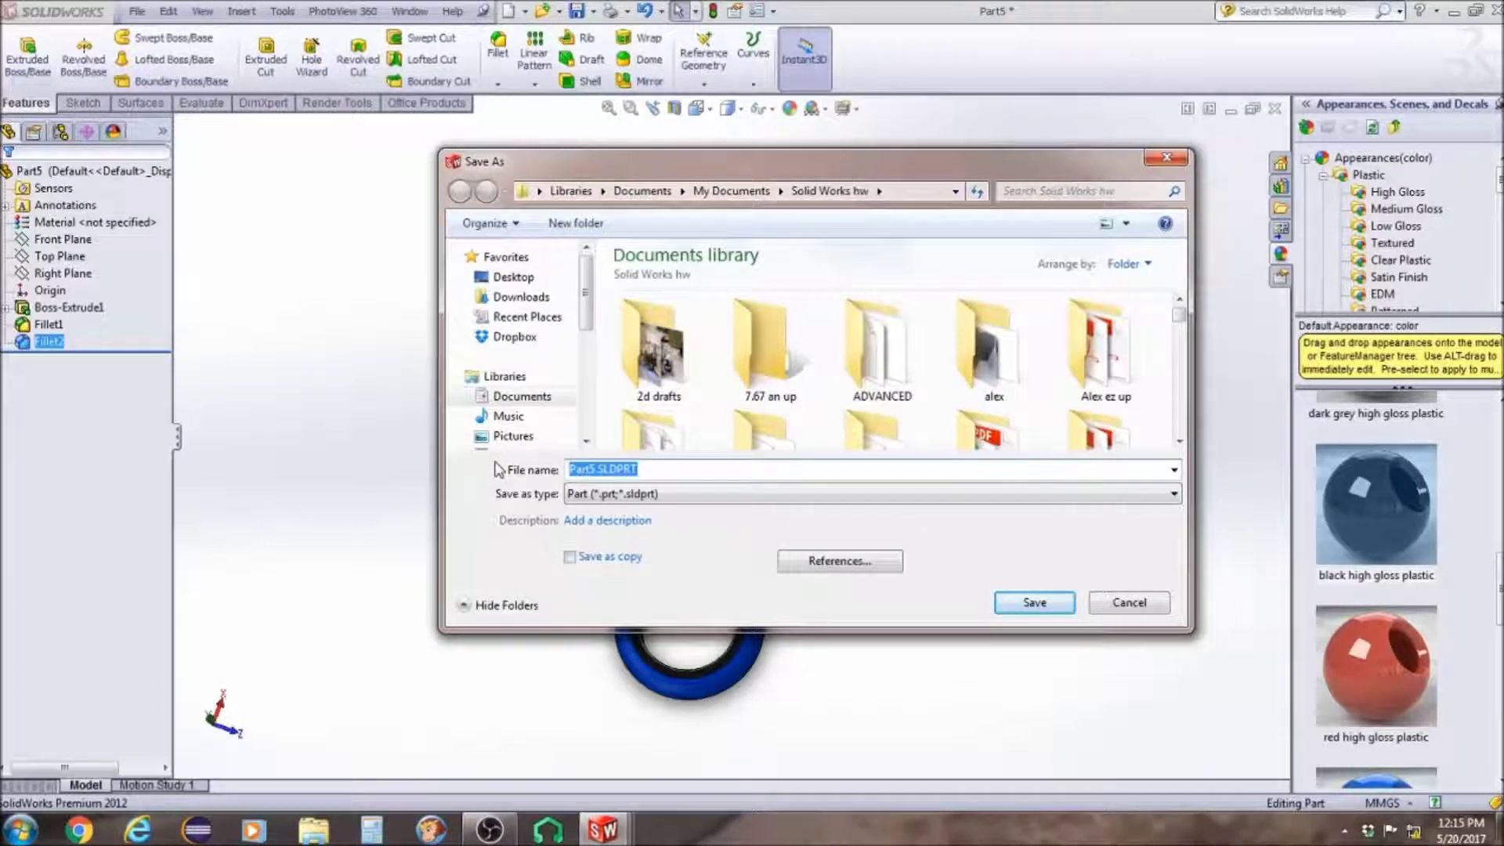
pyautogui.write('Fidget spinne')
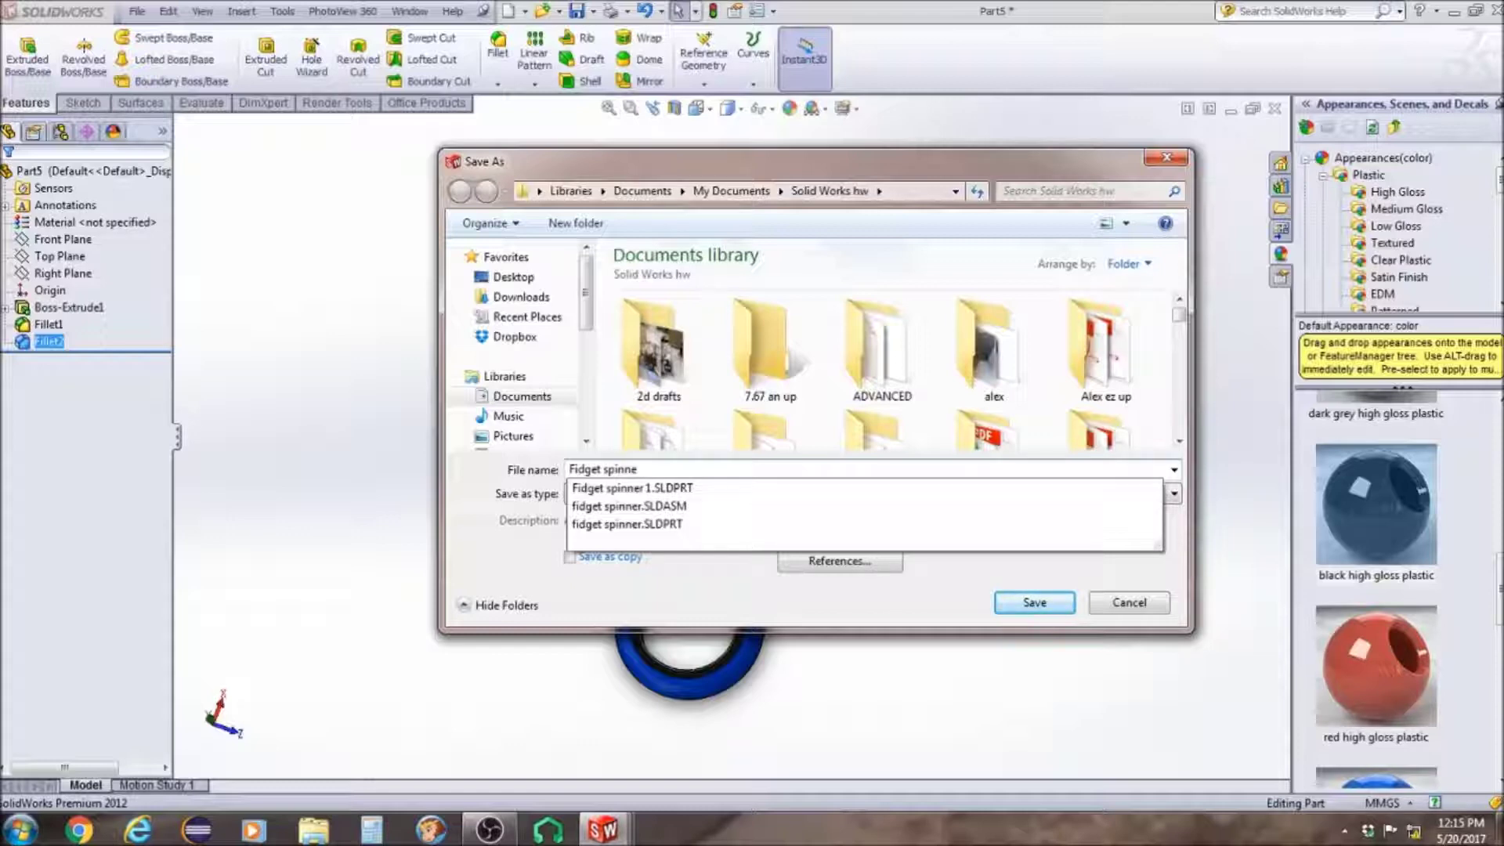
pyautogui.write('r1')
pyautogui.click(1044, 617)
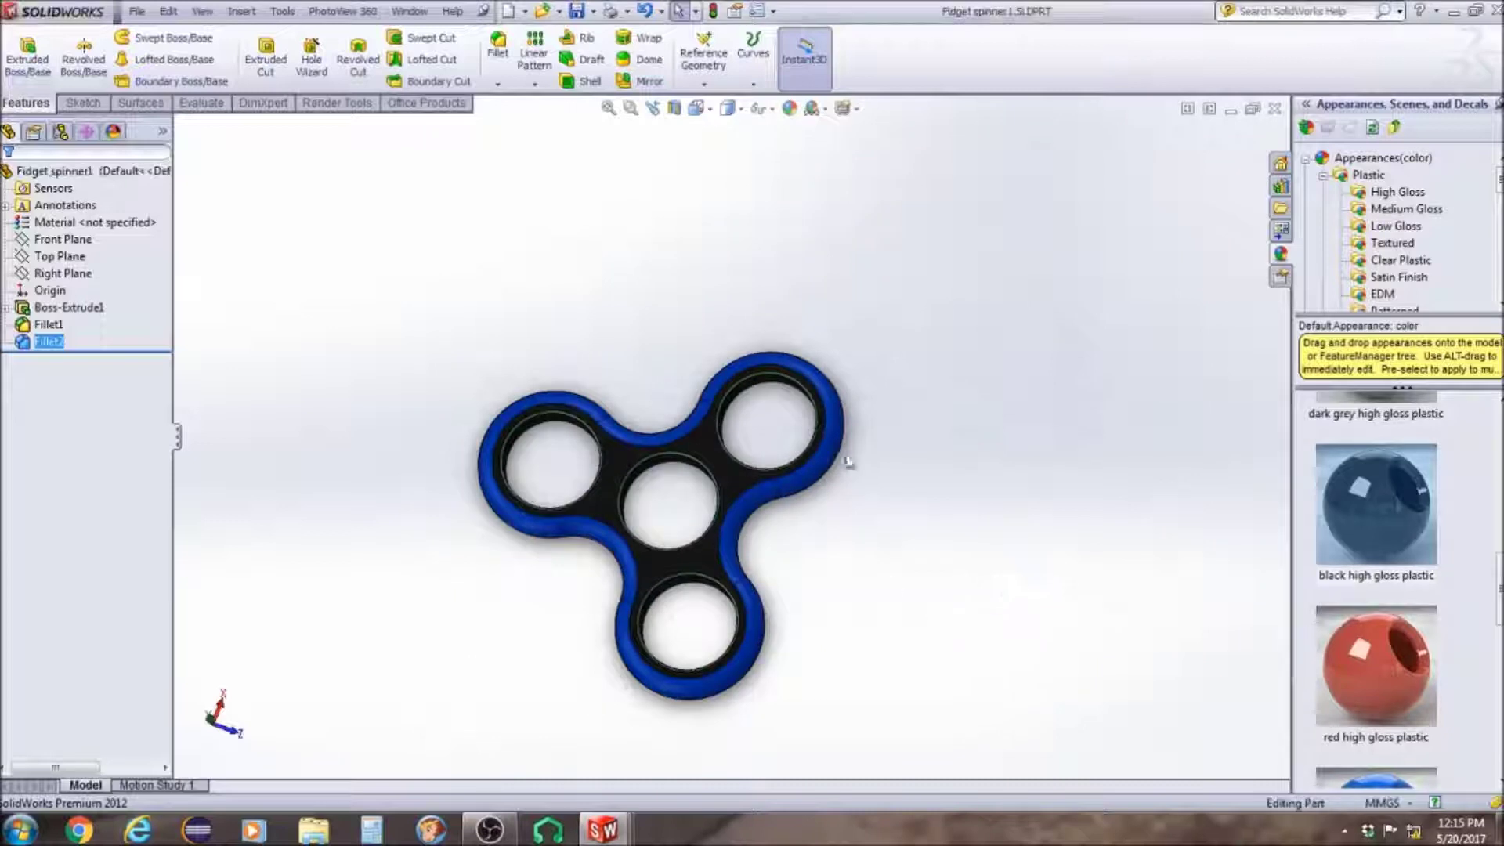
# Create a new assembly from the spinner part and leave its initial component insertion without placing anything
pyautogui.click(525, 11)
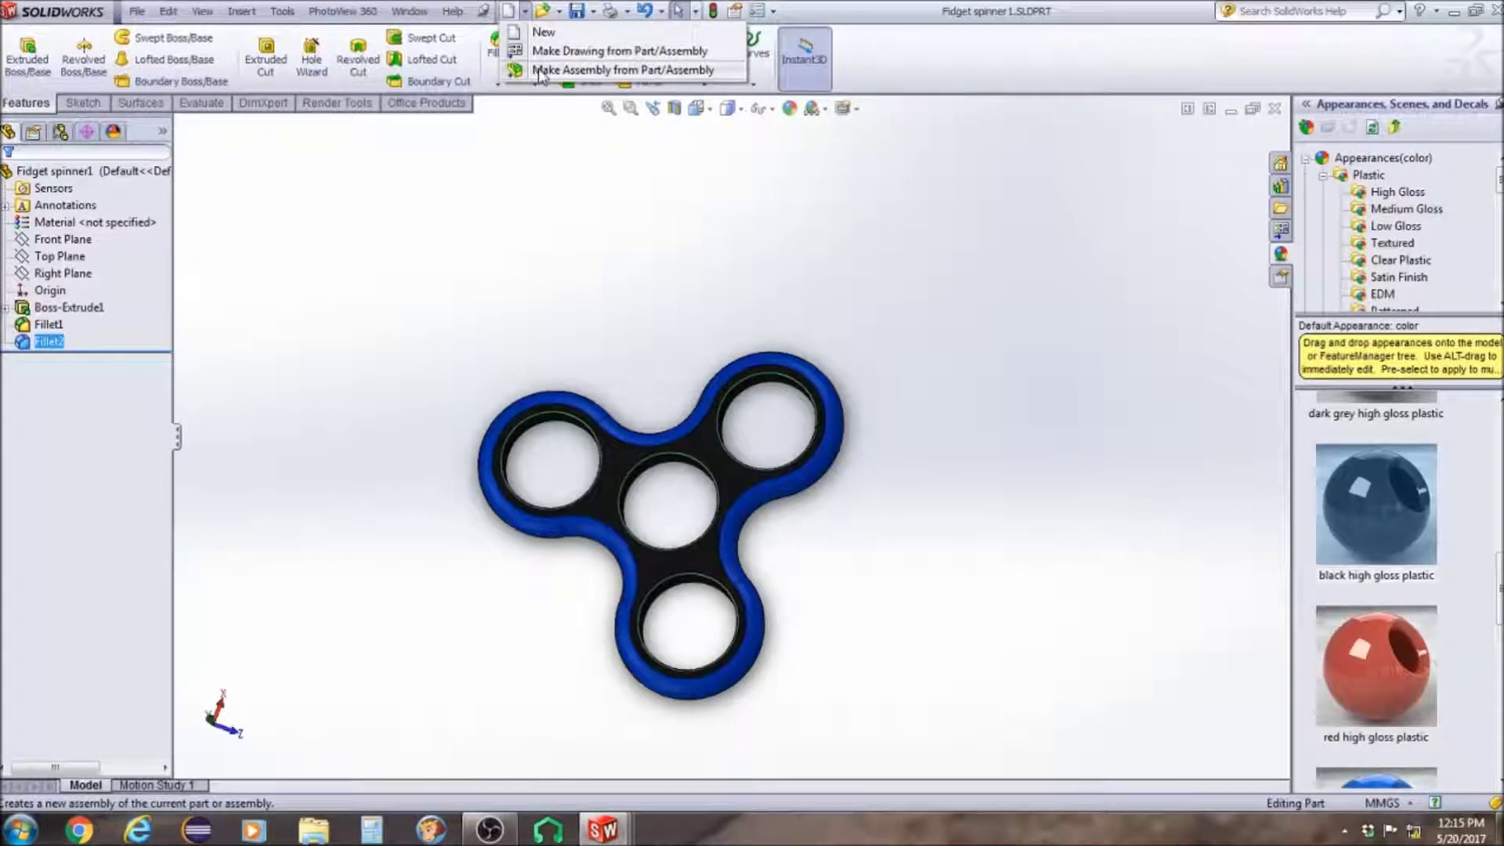
pyautogui.click(540, 71)
pyautogui.click(807, 457)
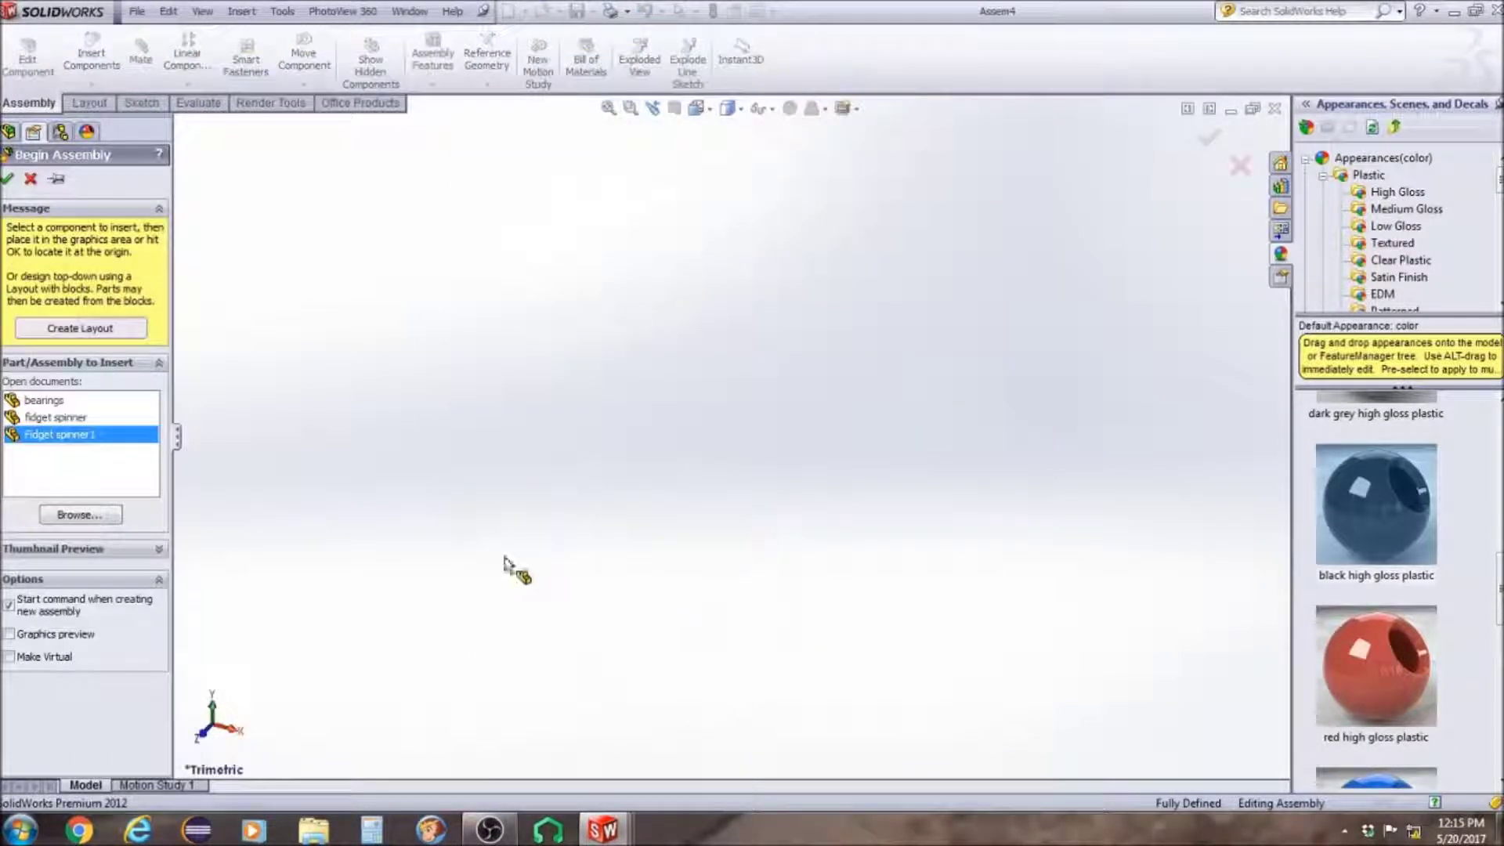
pyautogui.click(45, 400)
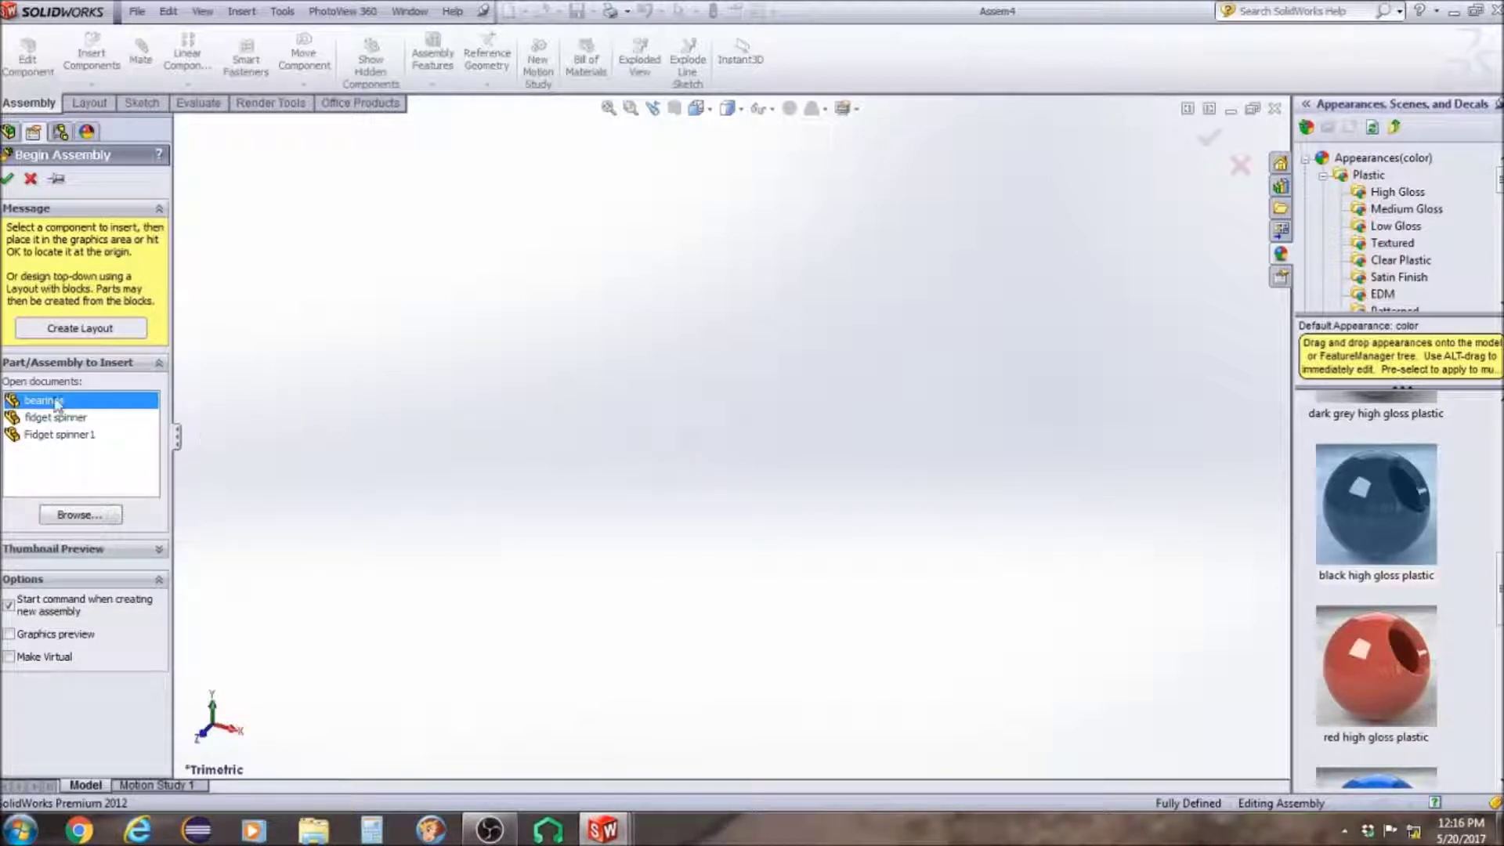
pyautogui.press('Escape')
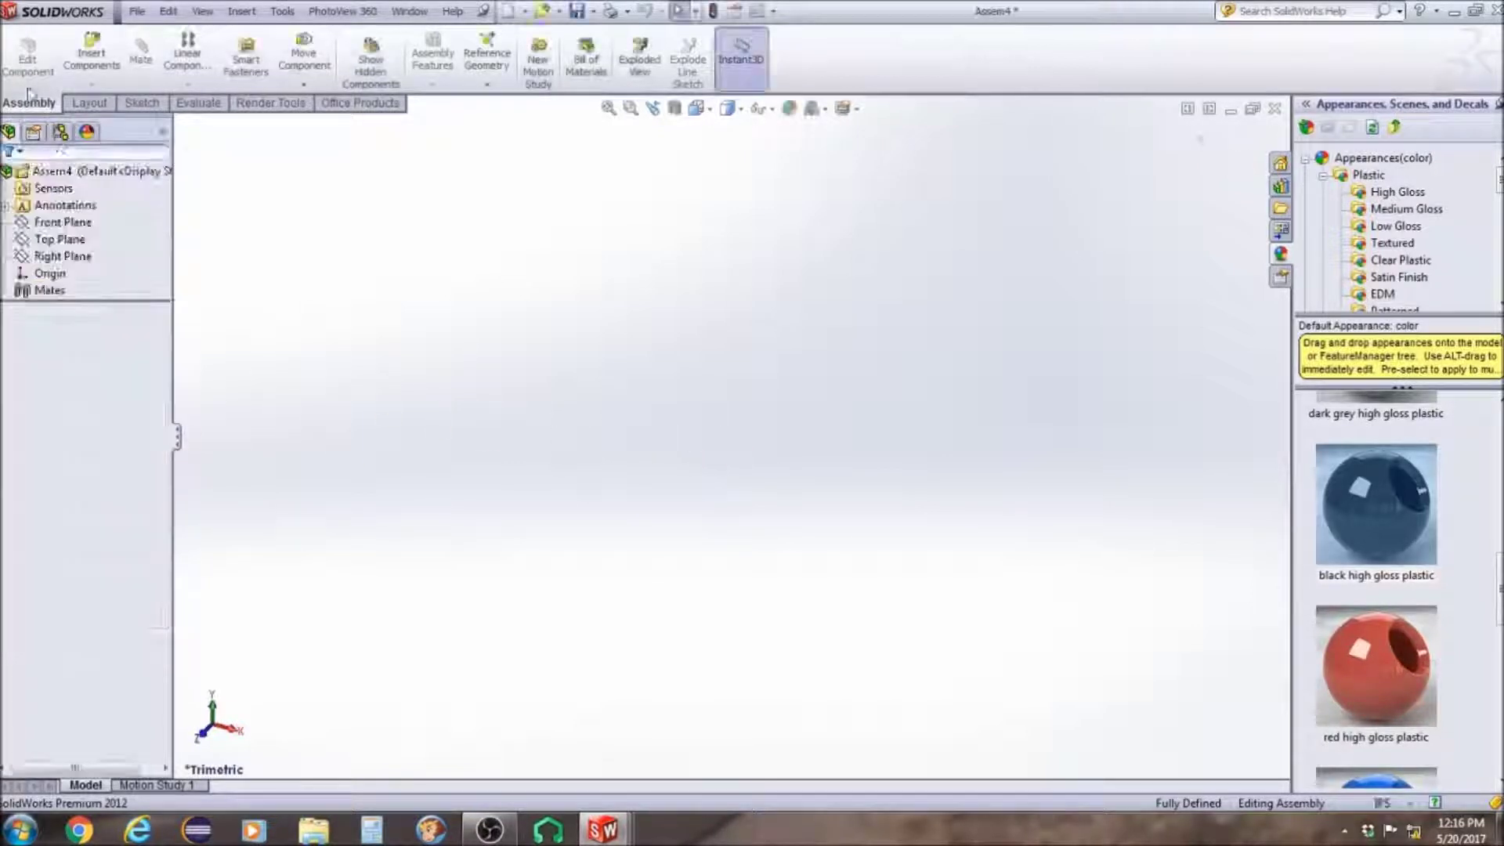
# Insert the bearings part into the empty assembly as its first component
pyautogui.click(92, 84)
pyautogui.click(137, 101)
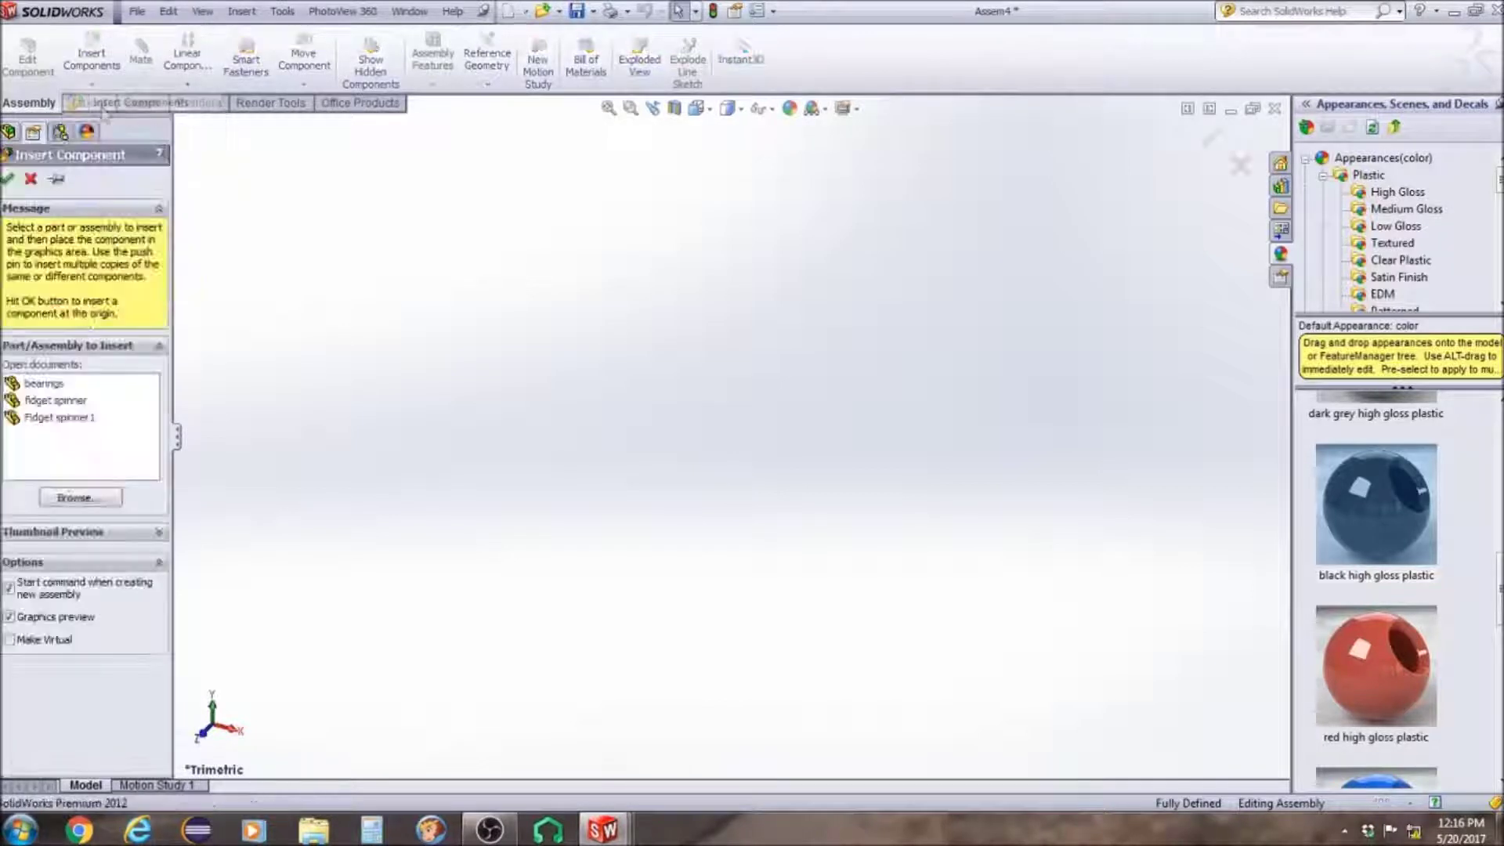
pyautogui.click(44, 392)
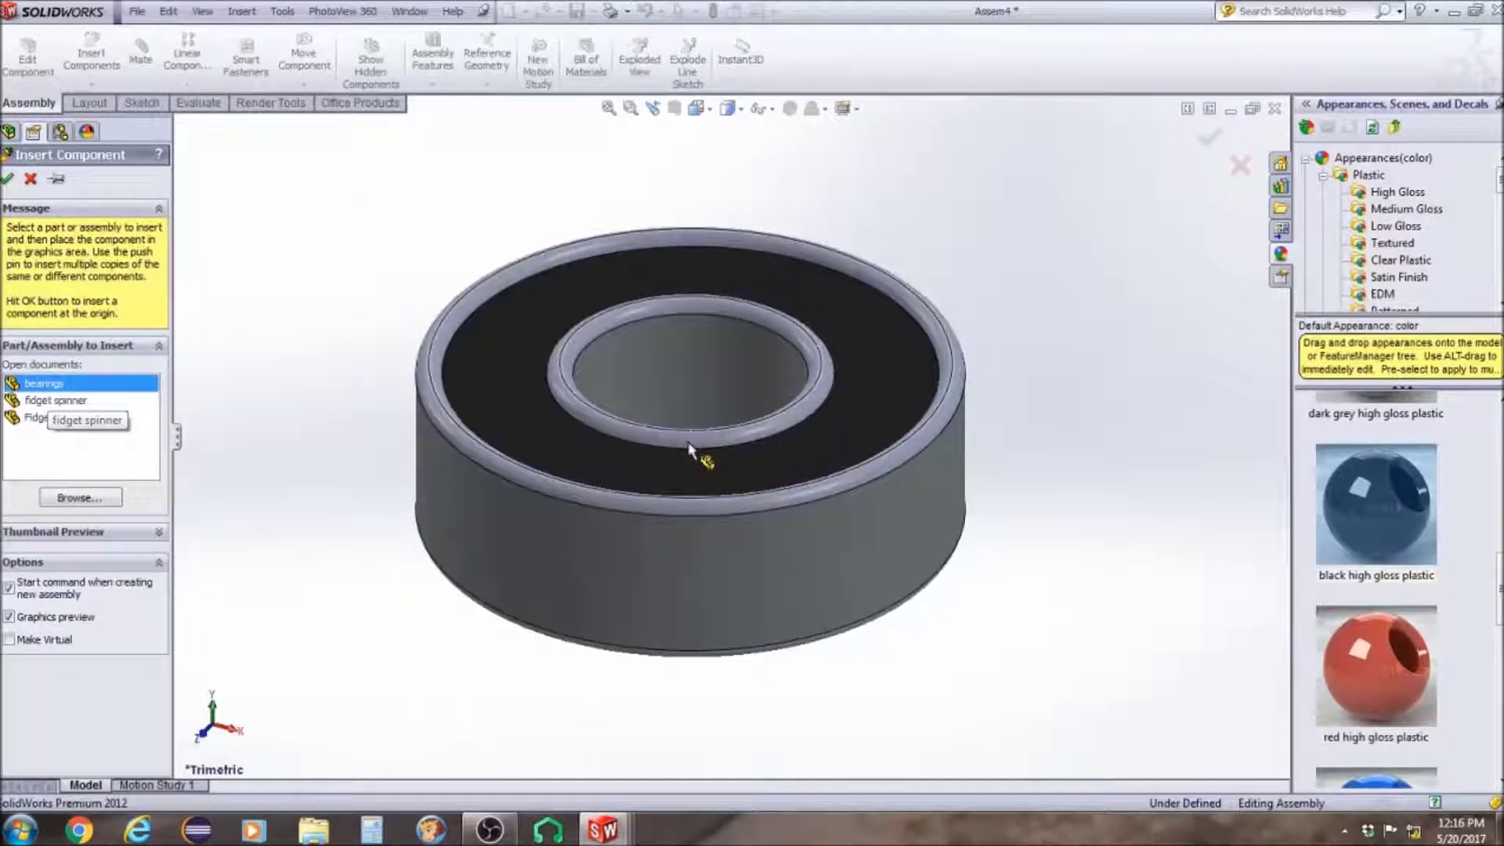
pyautogui.click(703, 493)
pyautogui.click(56, 241)
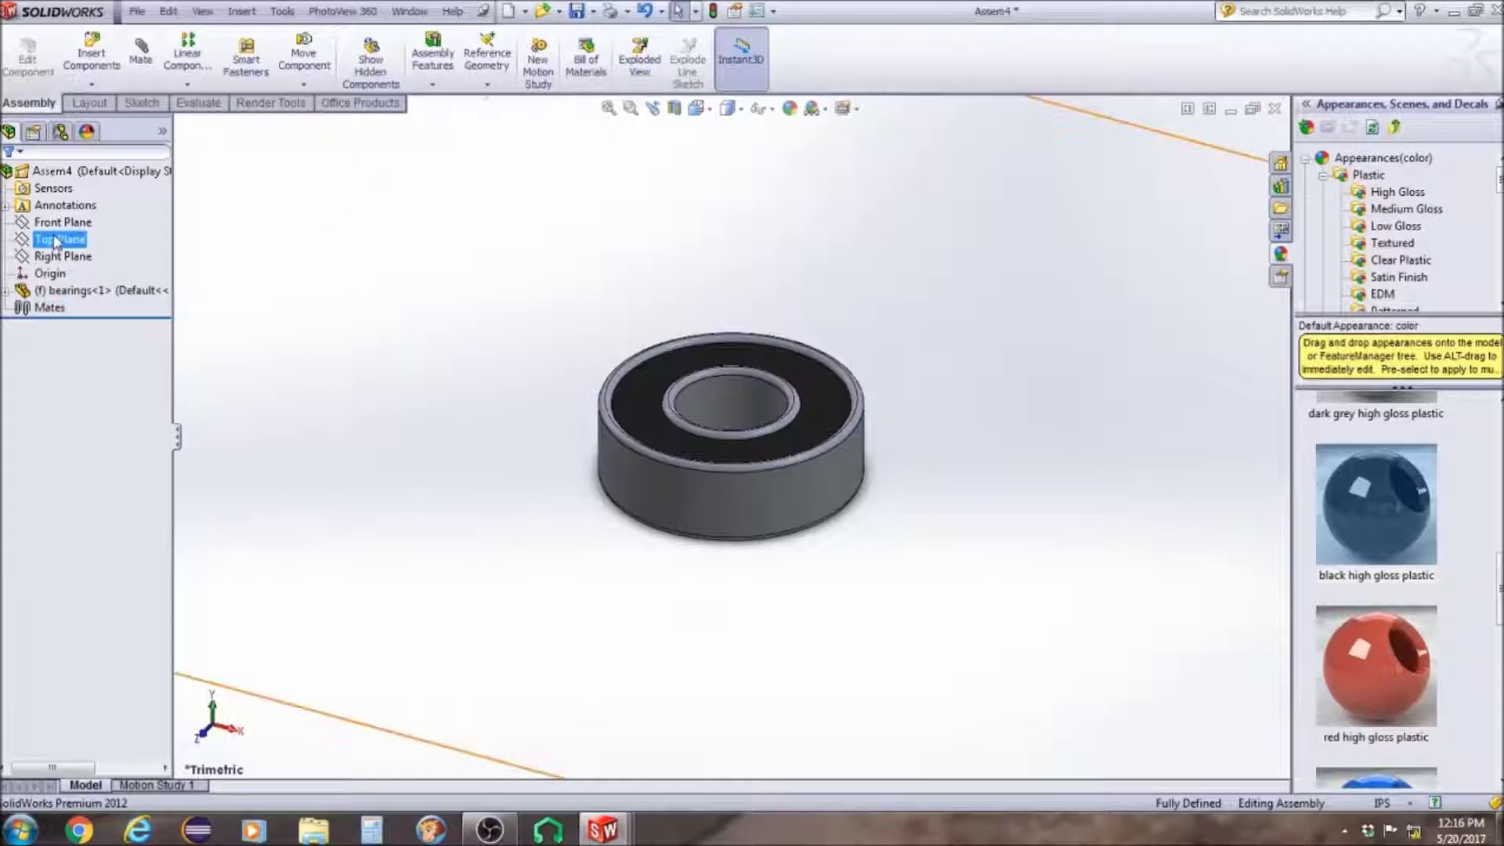
pyautogui.click(49, 256)
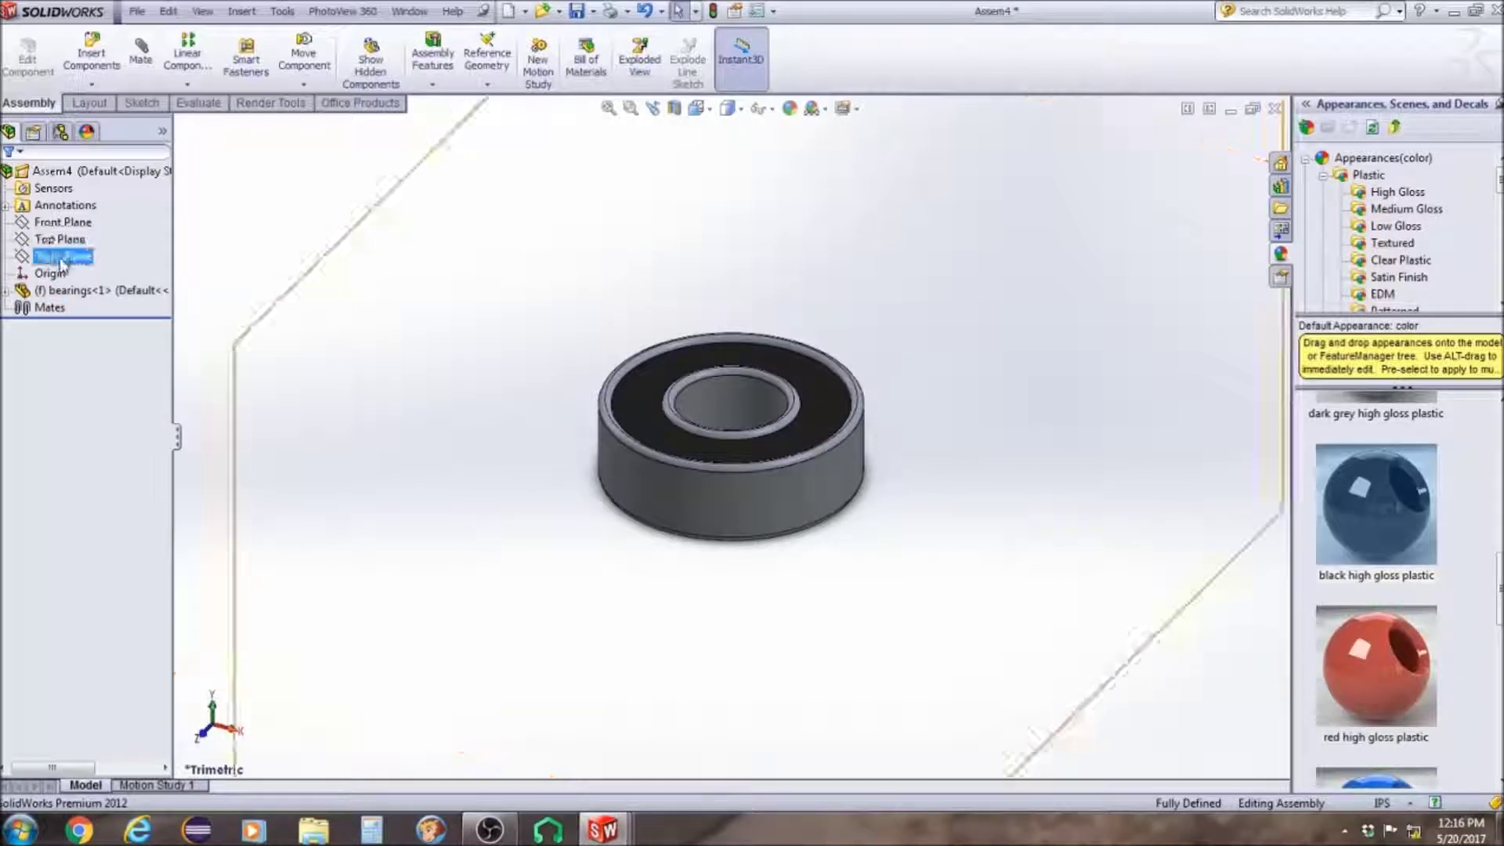
# Insert the Fidget spinner1 part and place it in open space beside the bearing
pyautogui.click(91, 84)
pyautogui.click(126, 102)
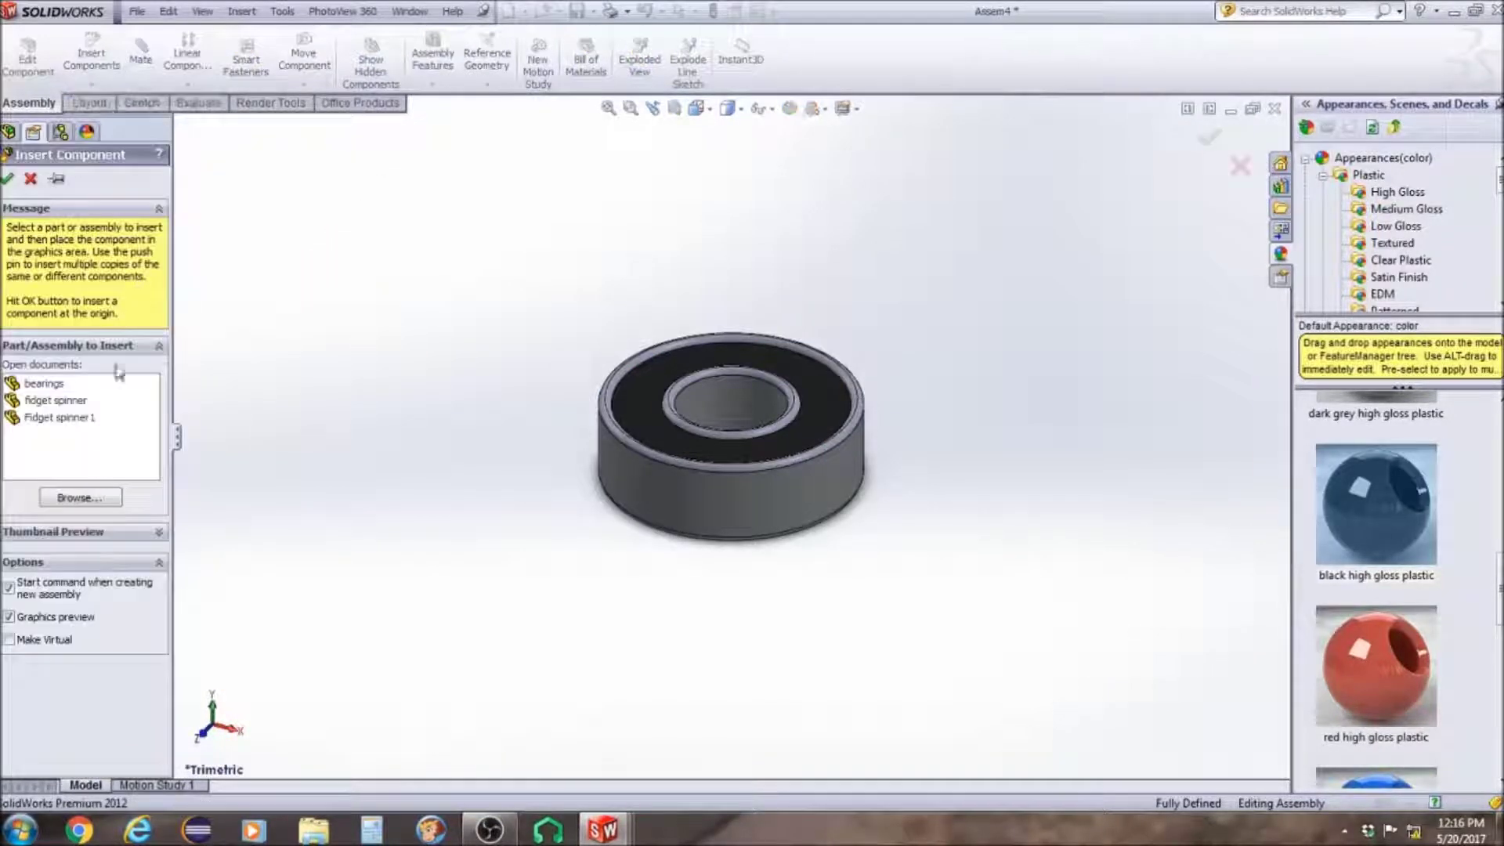
pyautogui.click(59, 417)
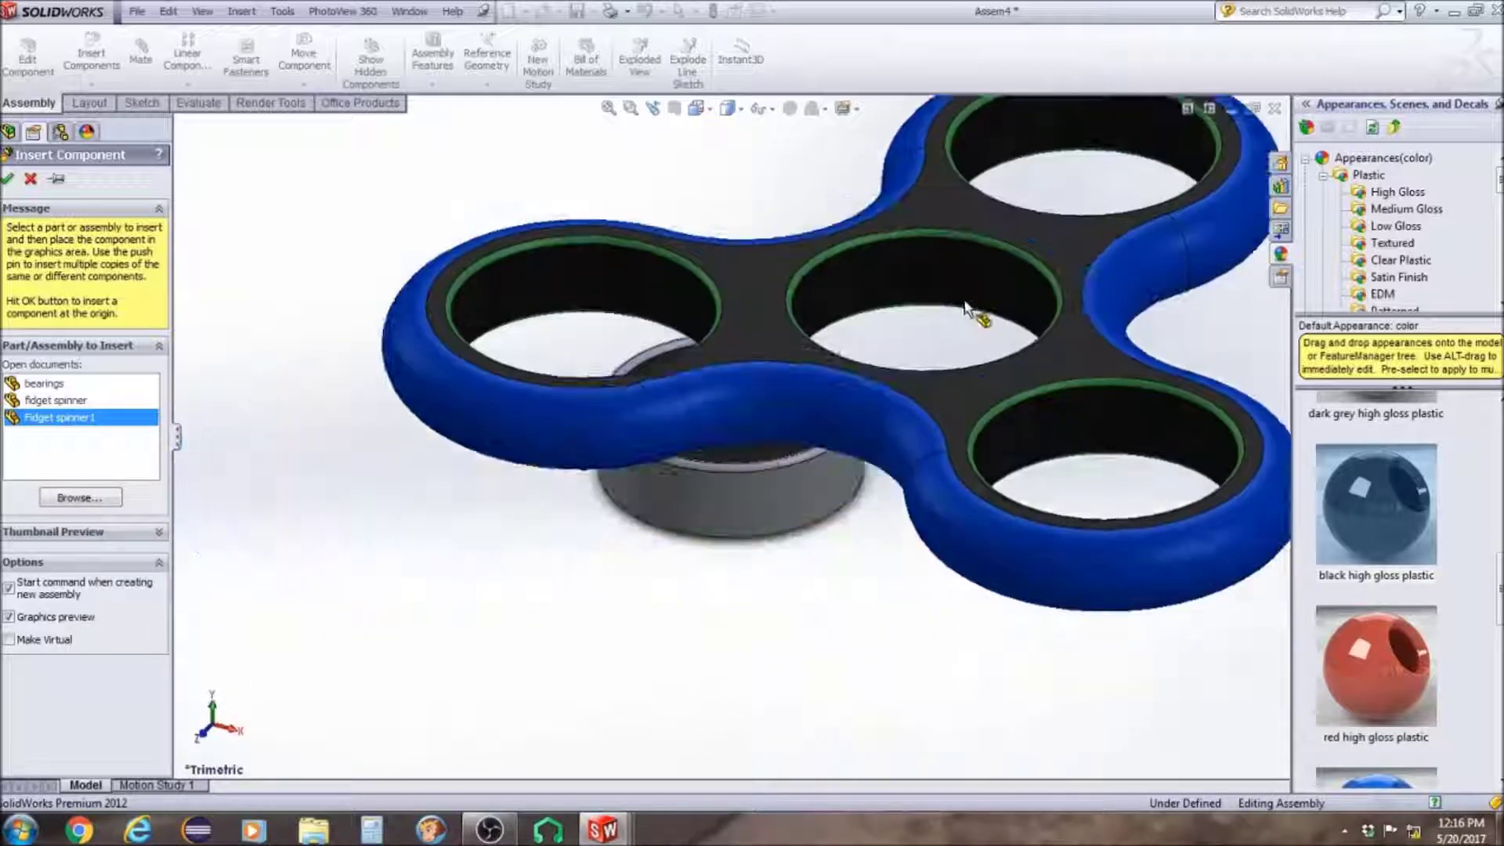
pyautogui.scroll(5, 599, 358)
pyautogui.click(583, 351)
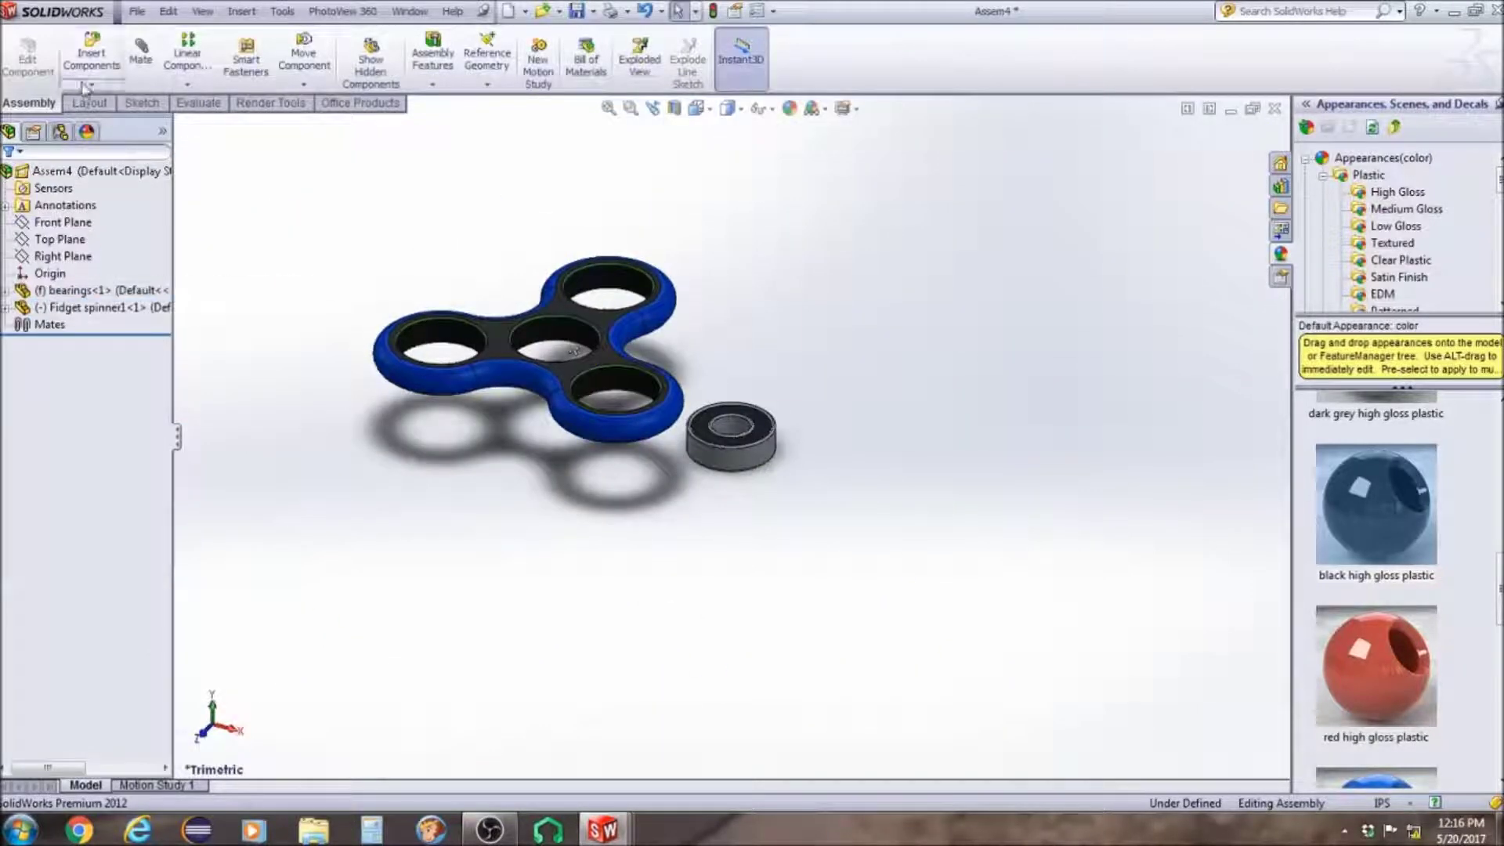
# Insert the fidget spinner cap part and place it on the bearing's other side, away from the spinner body
pyautogui.click(94, 83)
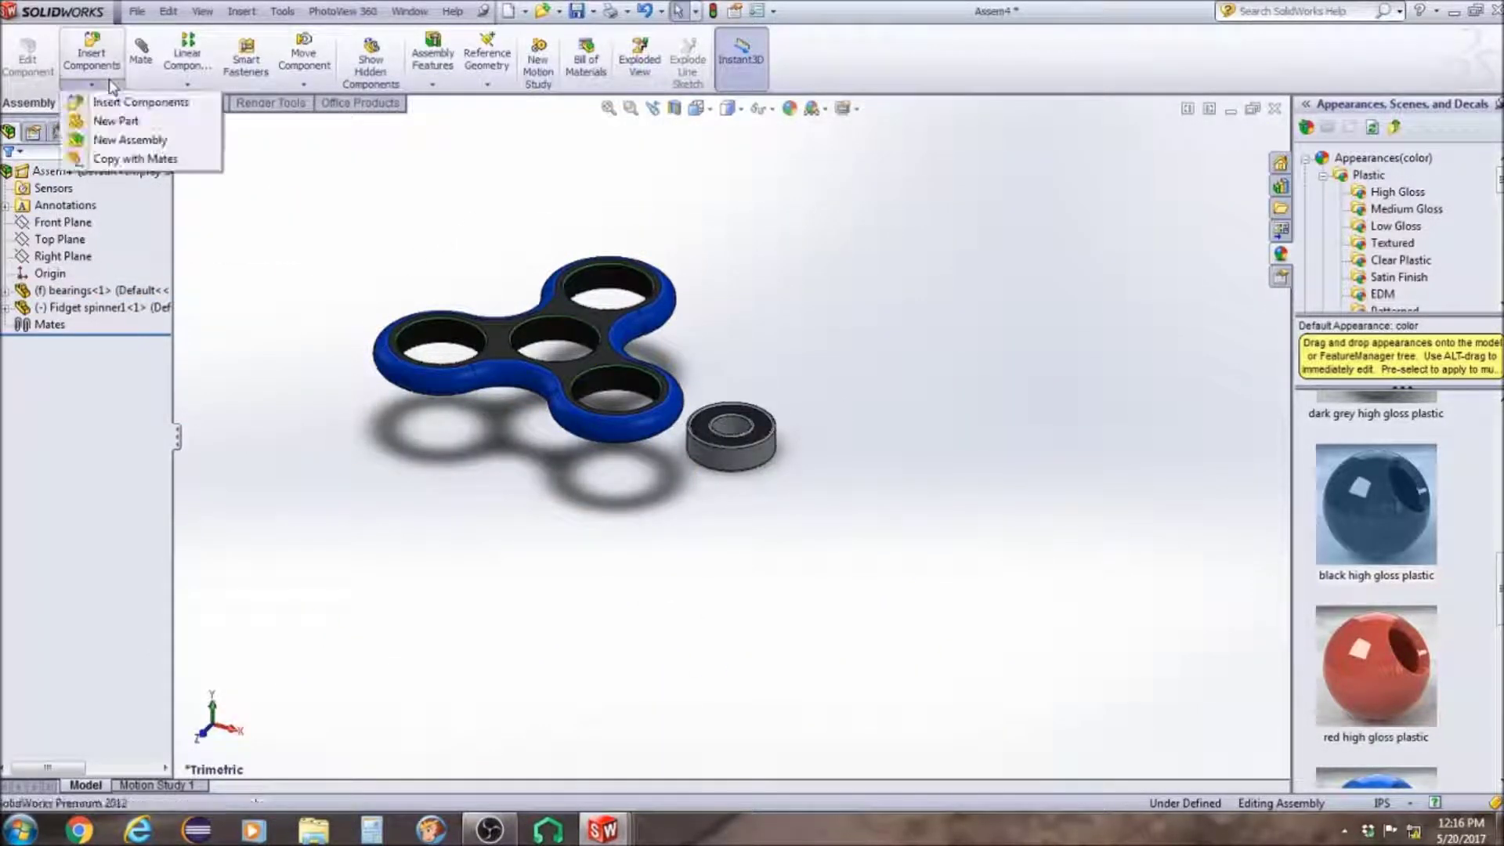
pyautogui.click(117, 102)
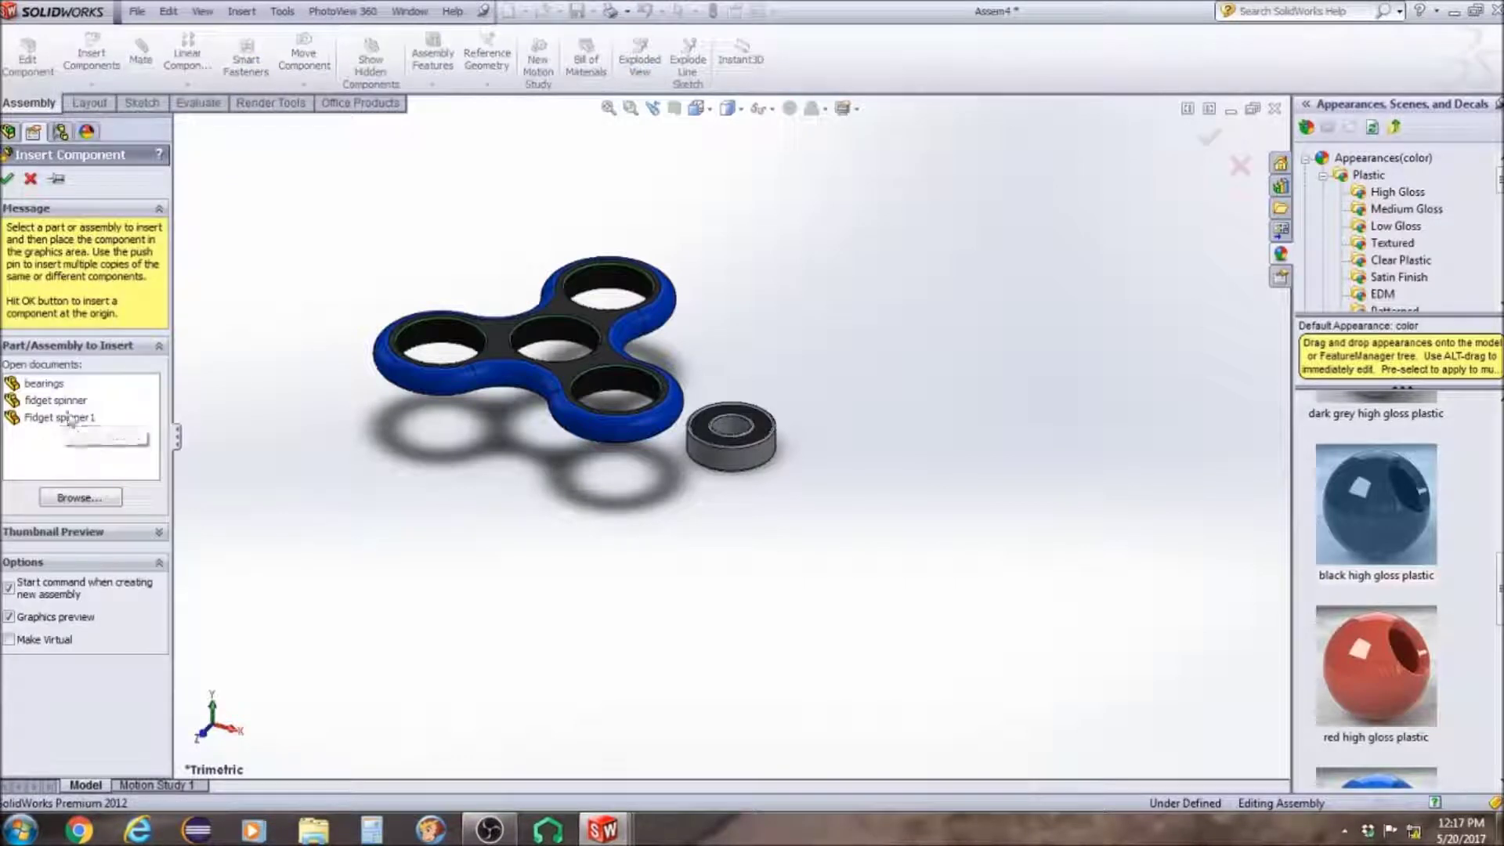
pyautogui.click(80, 417)
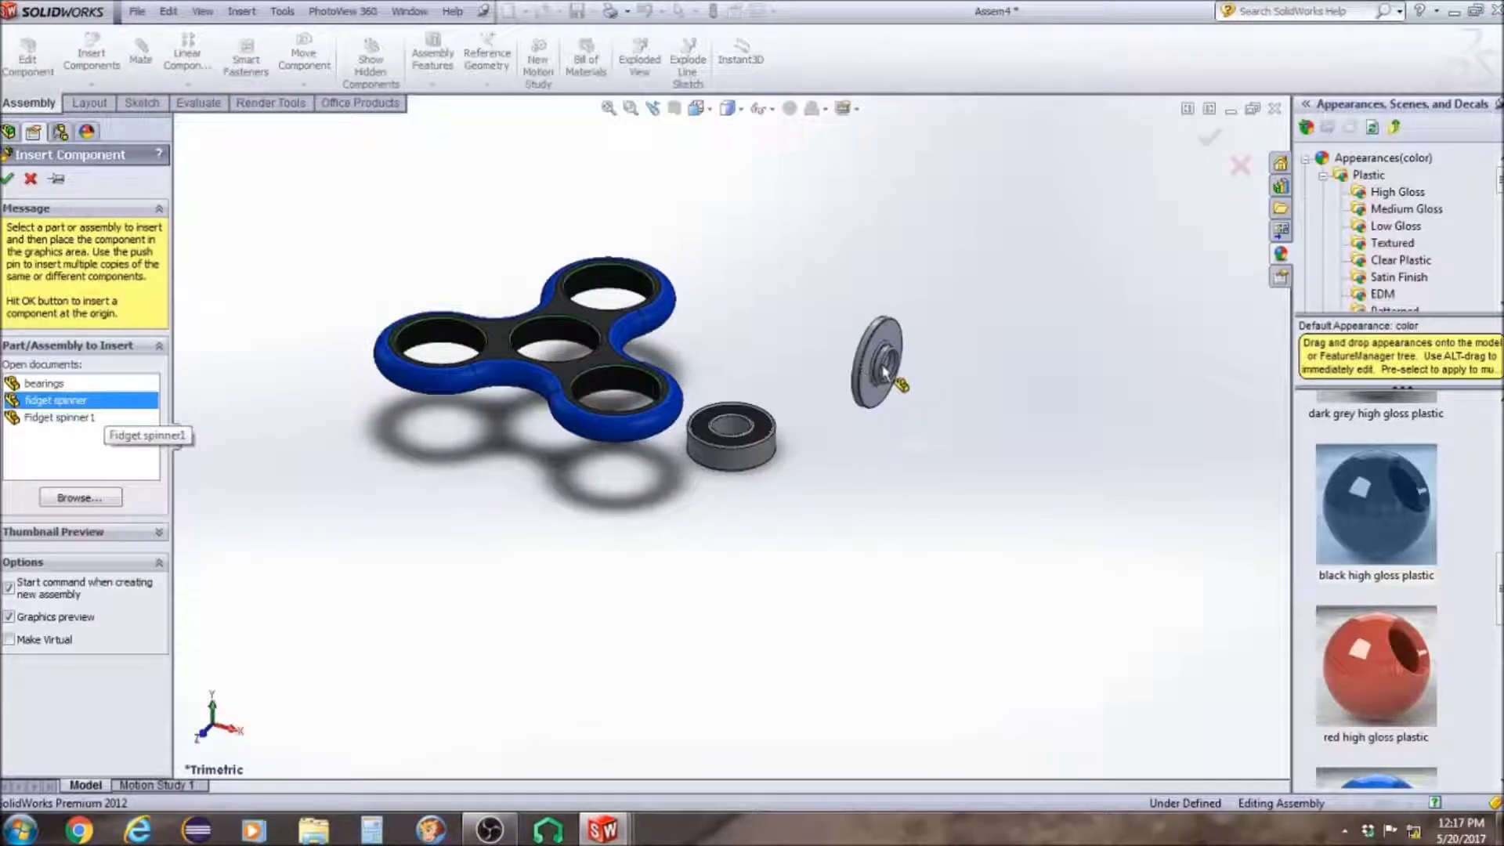
pyautogui.click(868, 374)
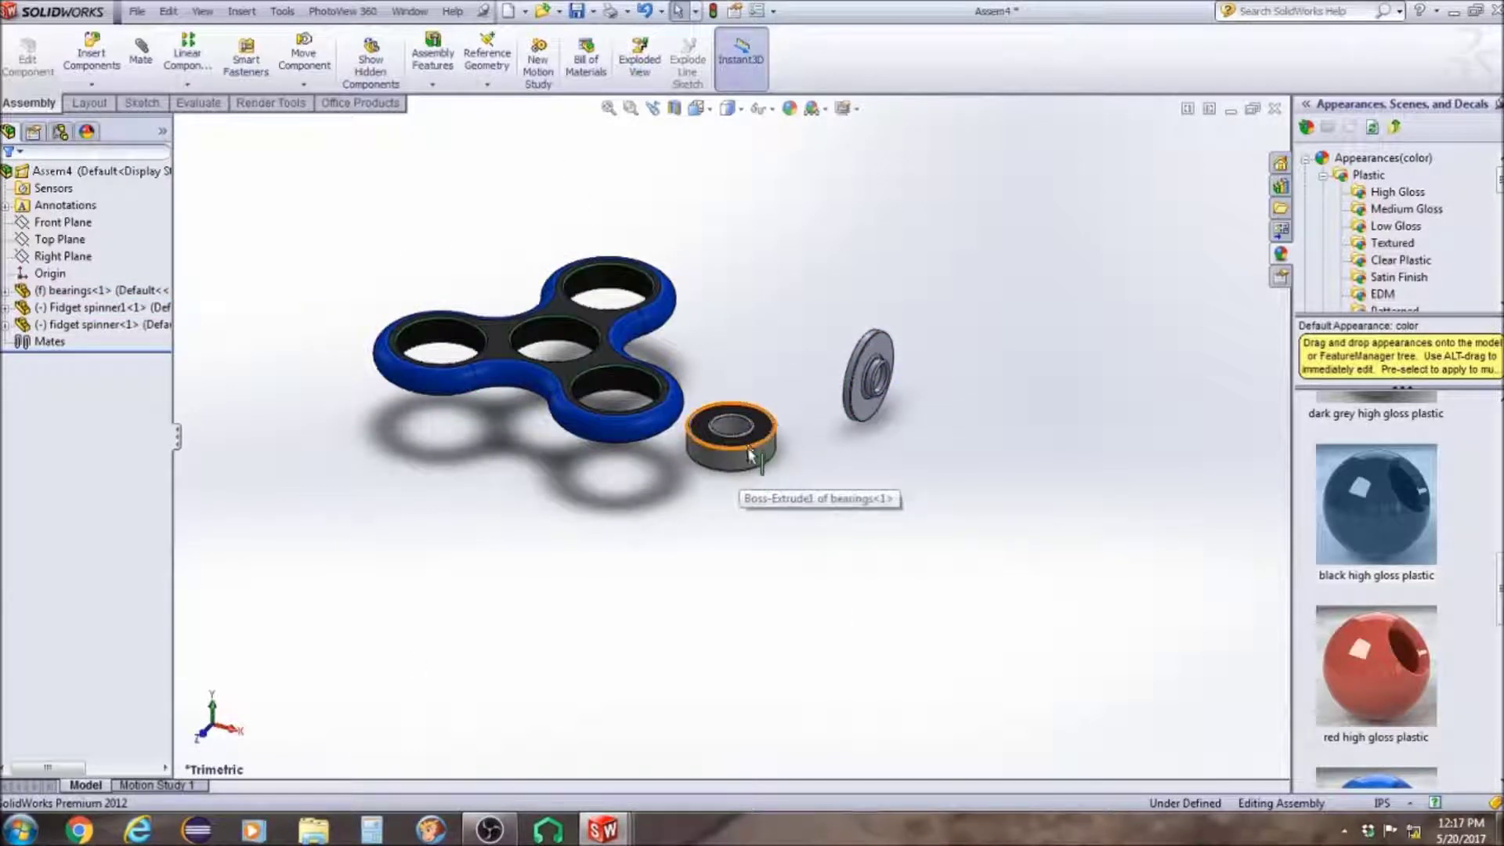
# Make three more copies of the bearing and place them in open space around the assembly
pyautogui.keyDown('ctrl'); pyautogui.moveTo(742, 451); pyautogui.dragTo(1008, 537); pyautogui.keyUp('ctrl')
pyautogui.hotkey('ctrl', 'v')
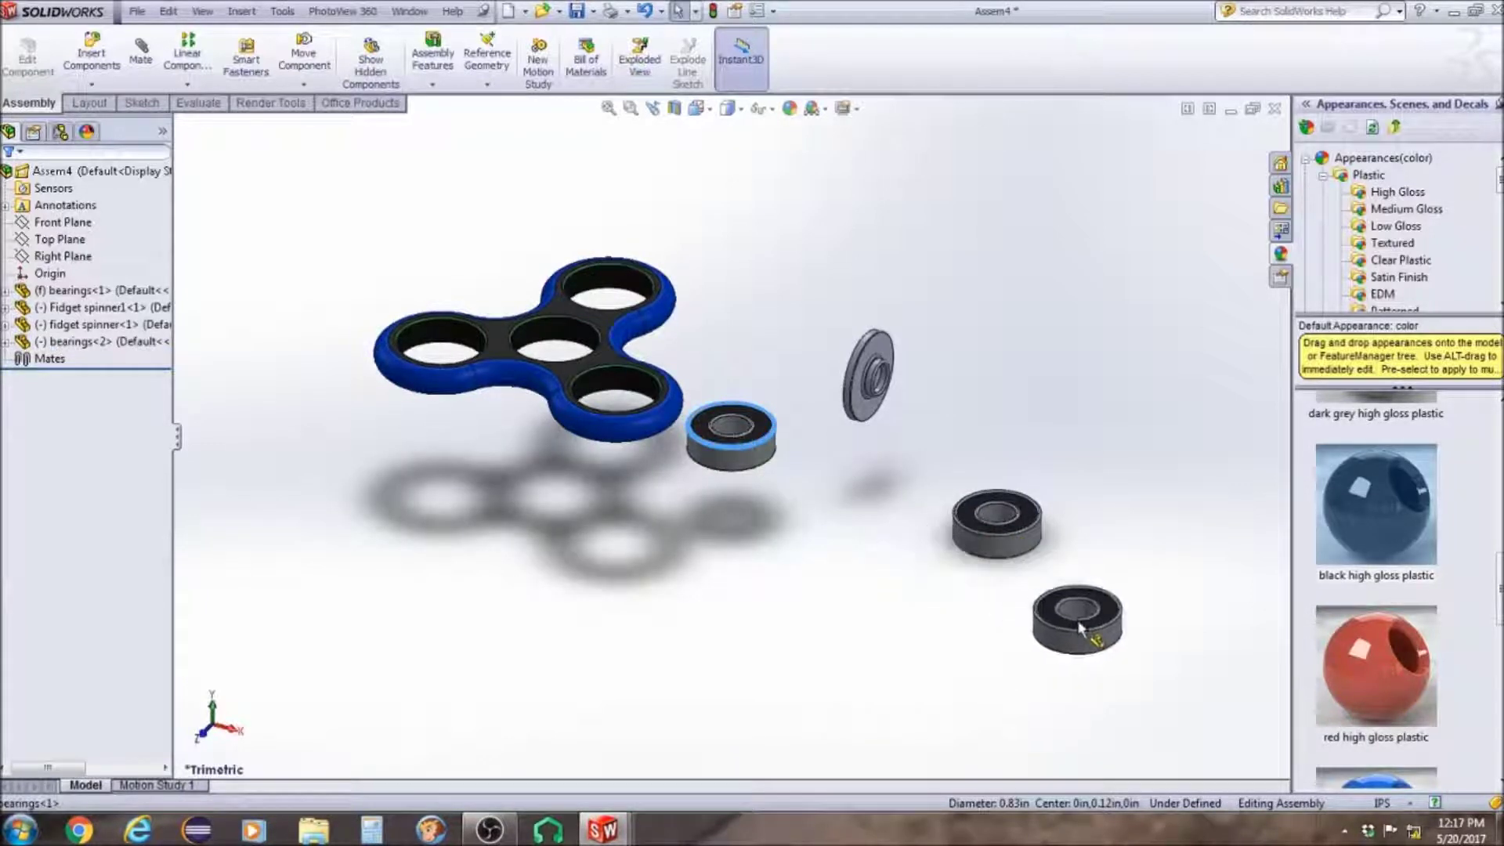
pyautogui.moveTo(743, 453); pyautogui.dragTo(751, 452)
pyautogui.hotkey('ctrl', 'v')
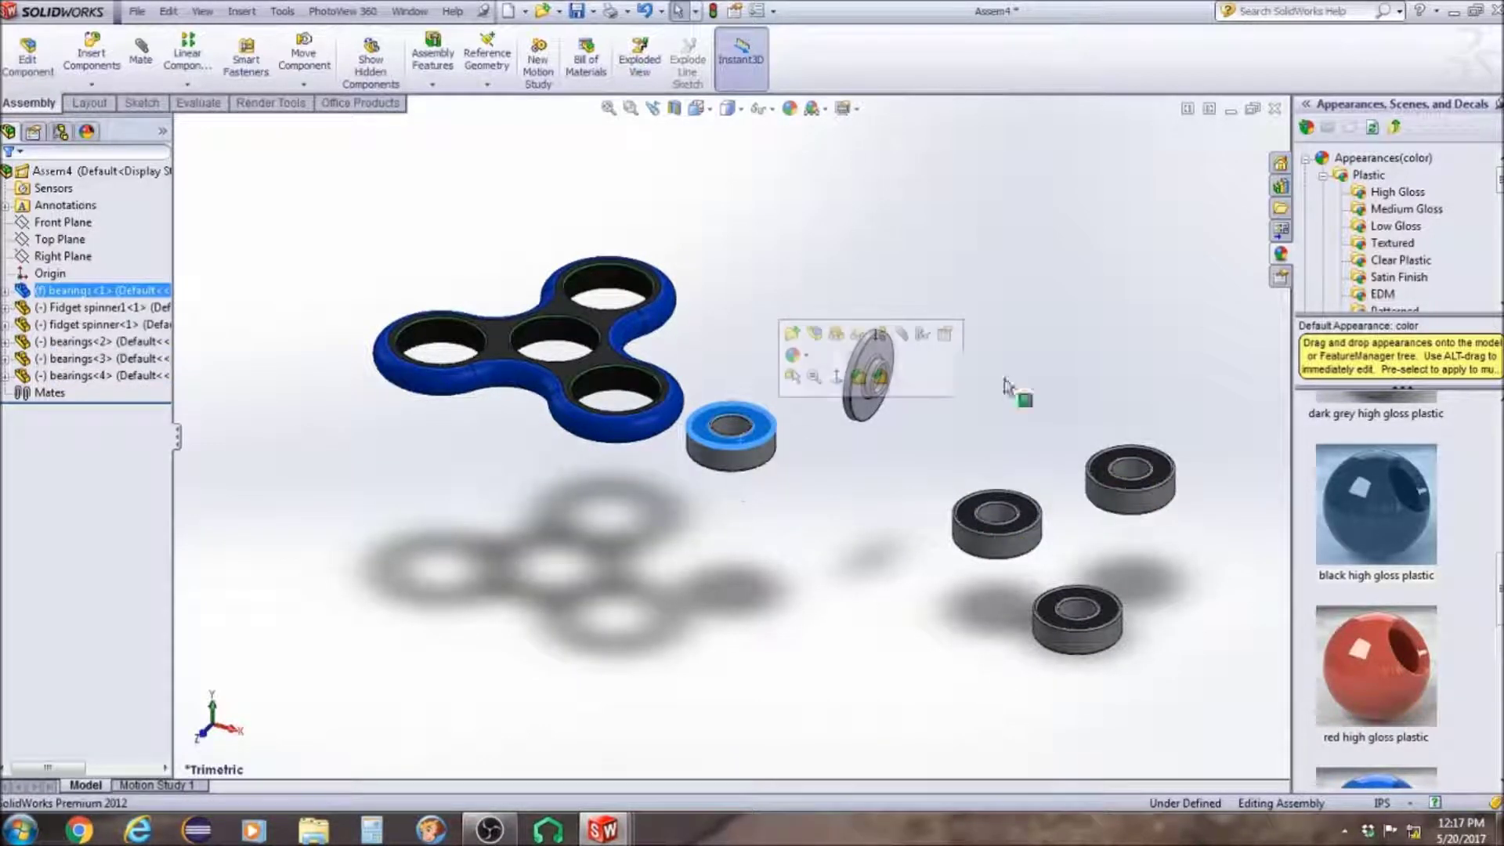
# Copy the round cap component once and place the duplicate near the original
pyautogui.scroll(-3, 836, 354)
pyautogui.click(836, 354)
pyautogui.hotkey('ctrl', 'c')
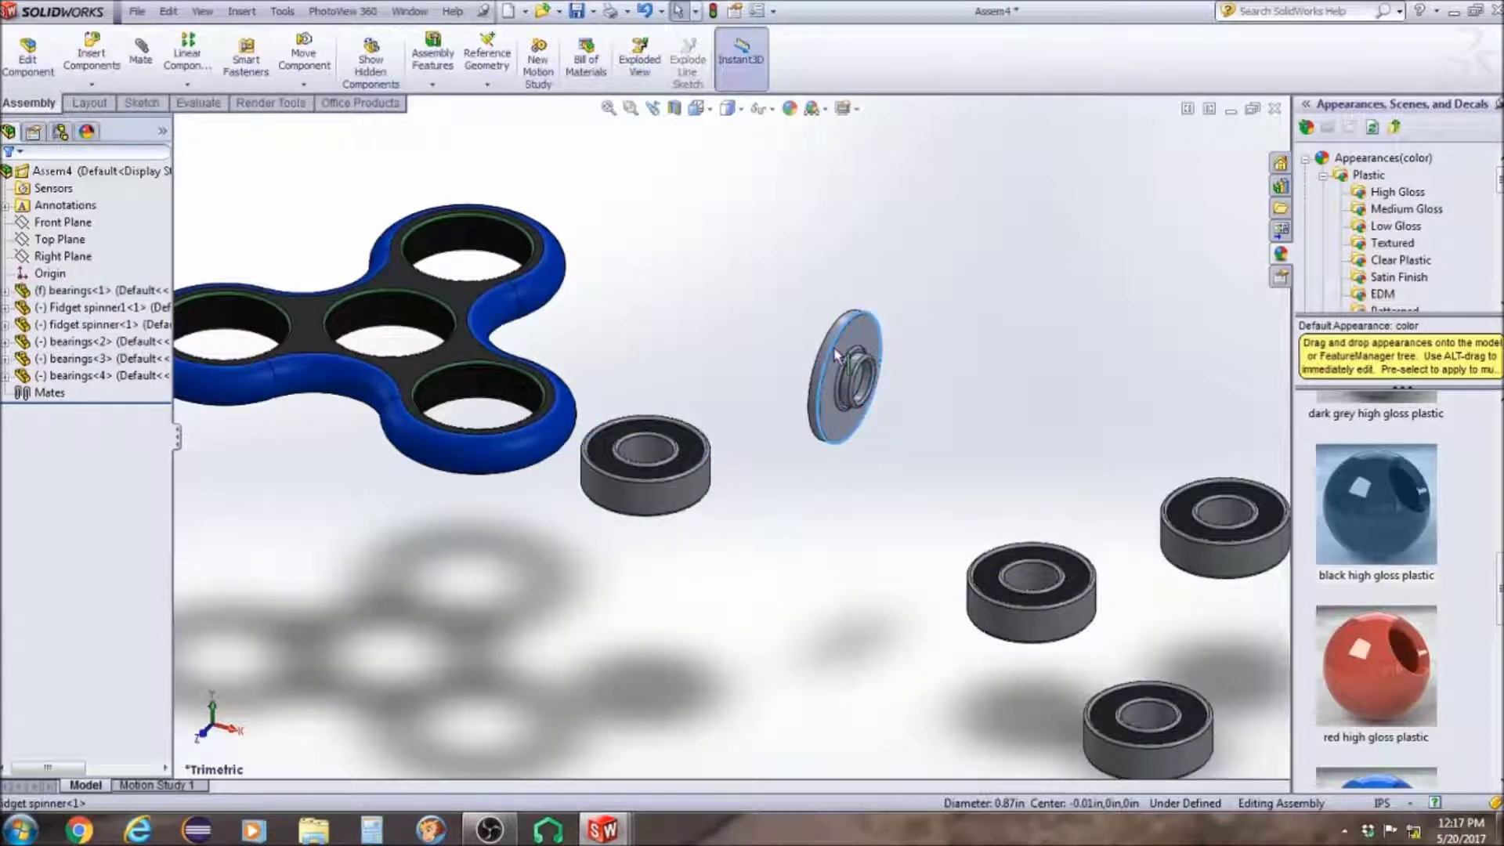
pyautogui.hotkey('ctrl', 'v')
pyautogui.scroll(2, 702, 499)
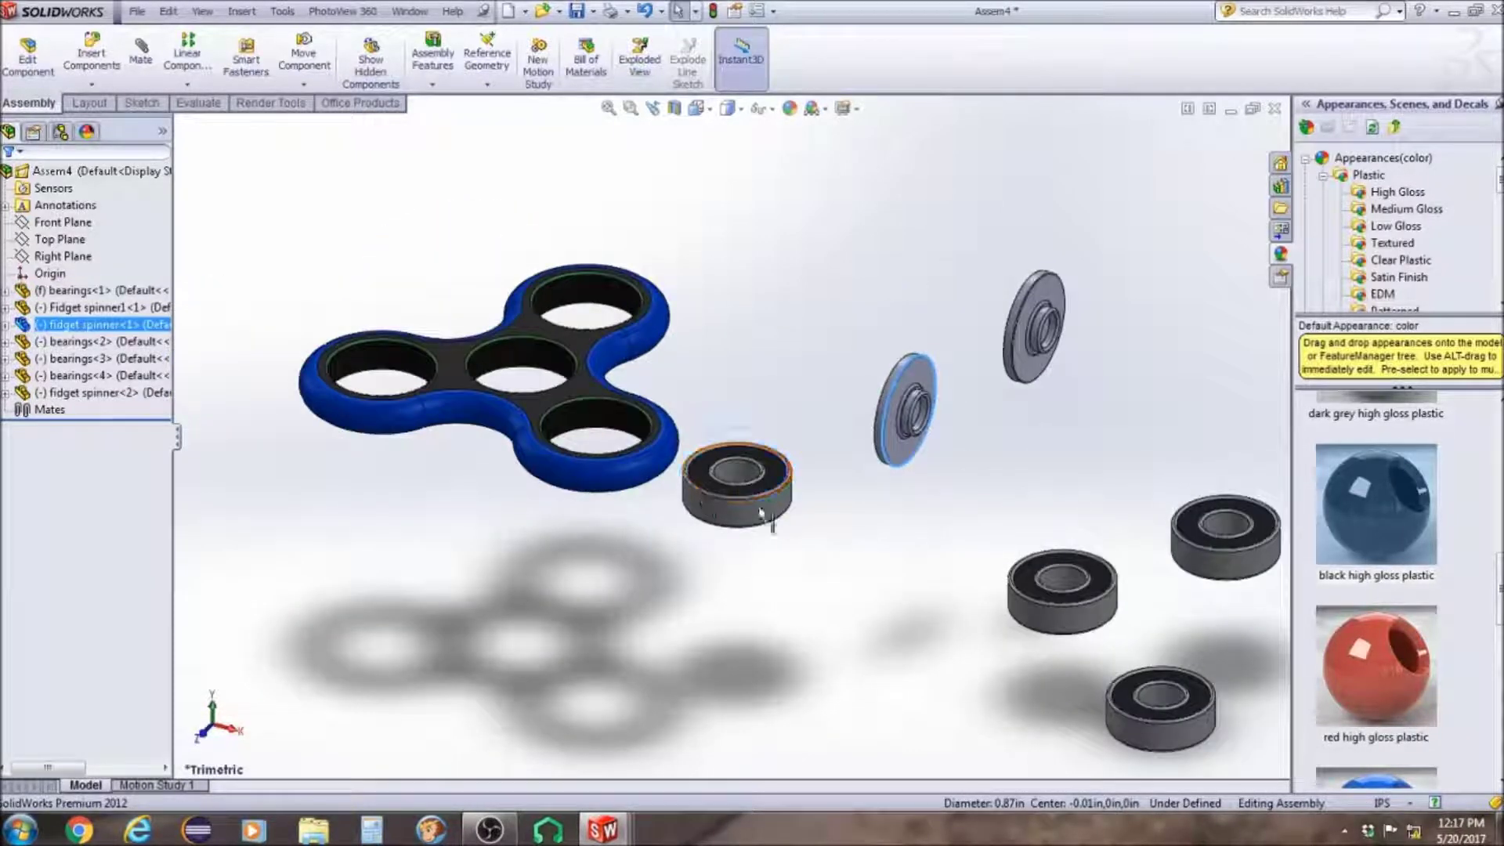
# Add a Concentric mate between the first bearing's outer cylindrical face and the spinner's central hole
pyautogui.click(760, 513)
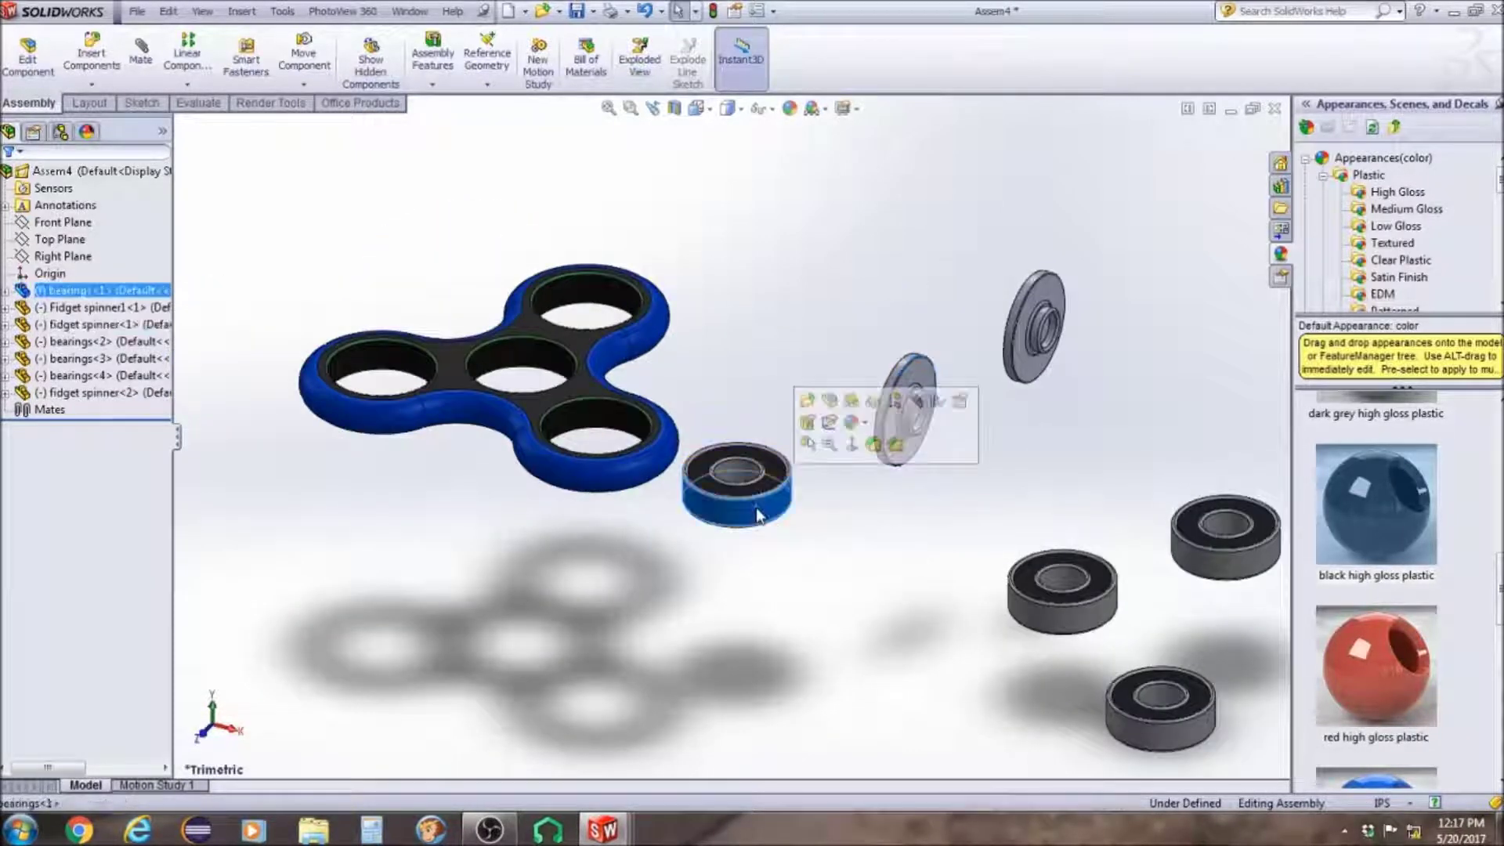
pyautogui.click(156, 73)
pyautogui.scroll(-2, 556, 364)
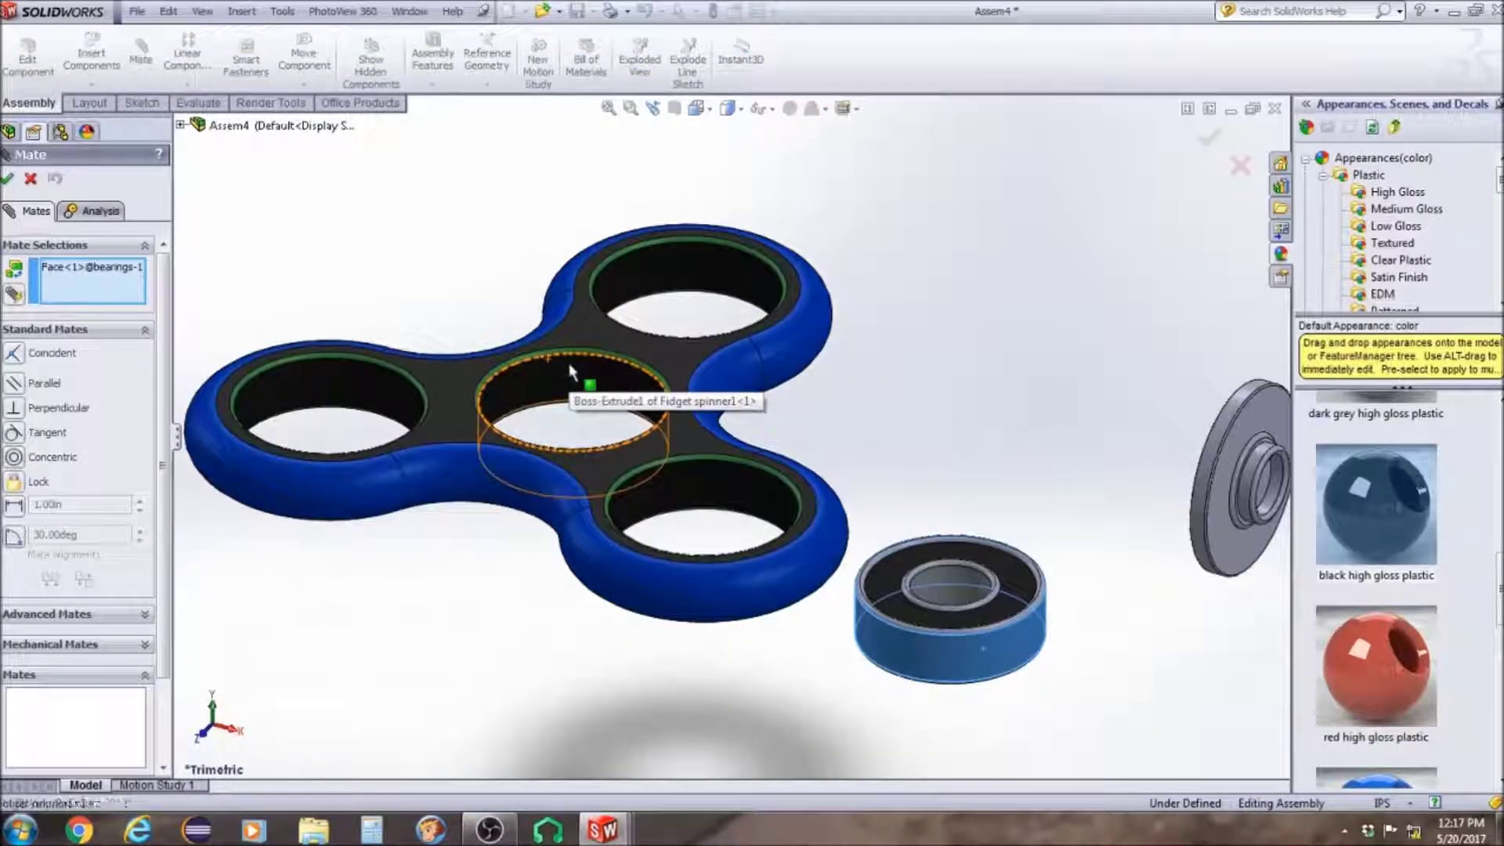
pyautogui.click(569, 374)
pyautogui.scroll(-4, 870, 609)
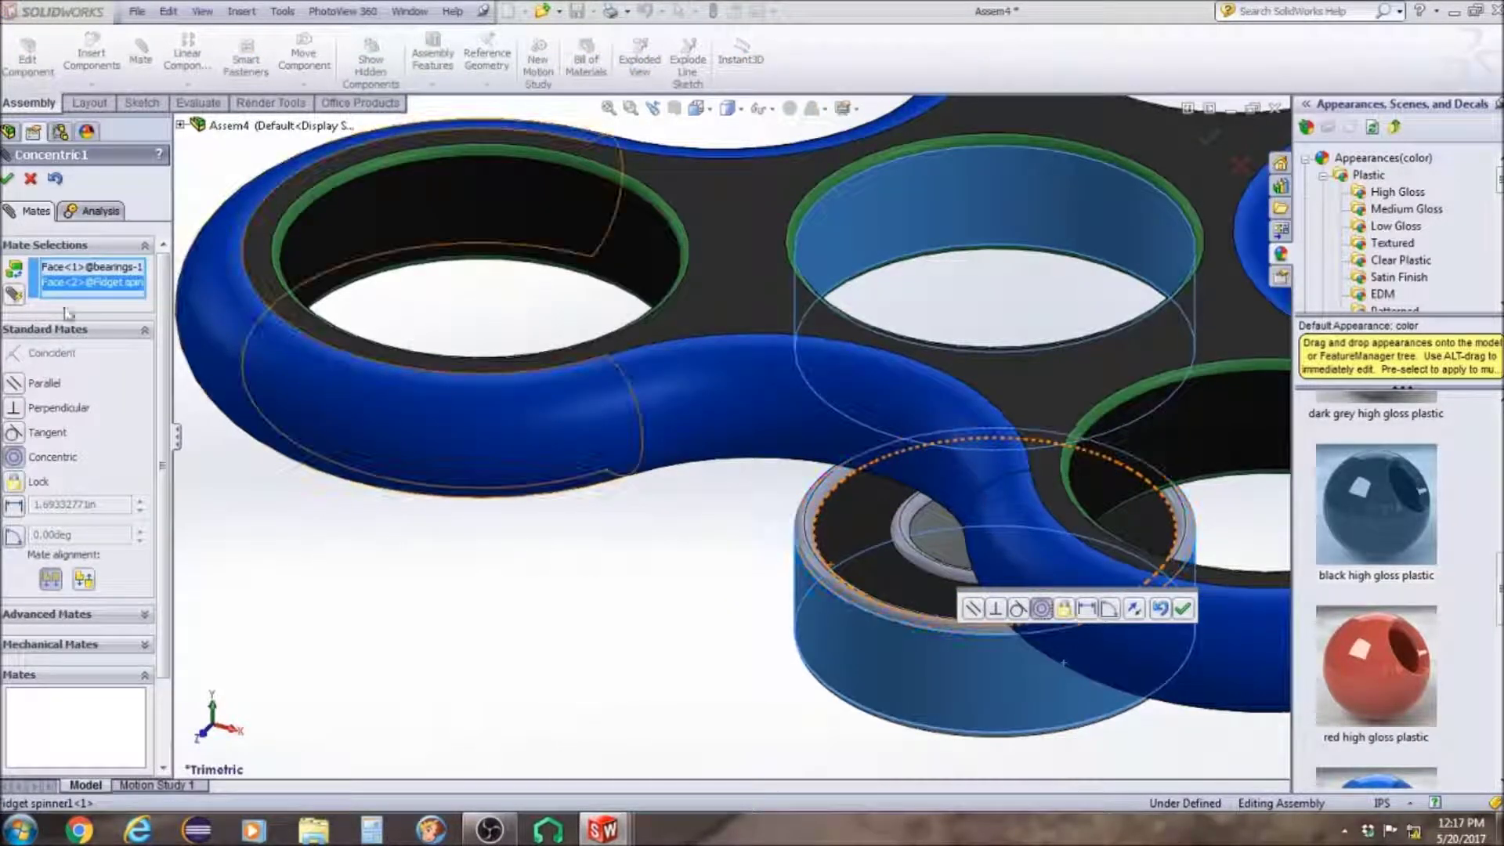
pyautogui.click(8, 178)
# Add a Coincident mate between the first bearing's upper outer edge and the rim of the spinner's central hole
pyautogui.click(849, 599)
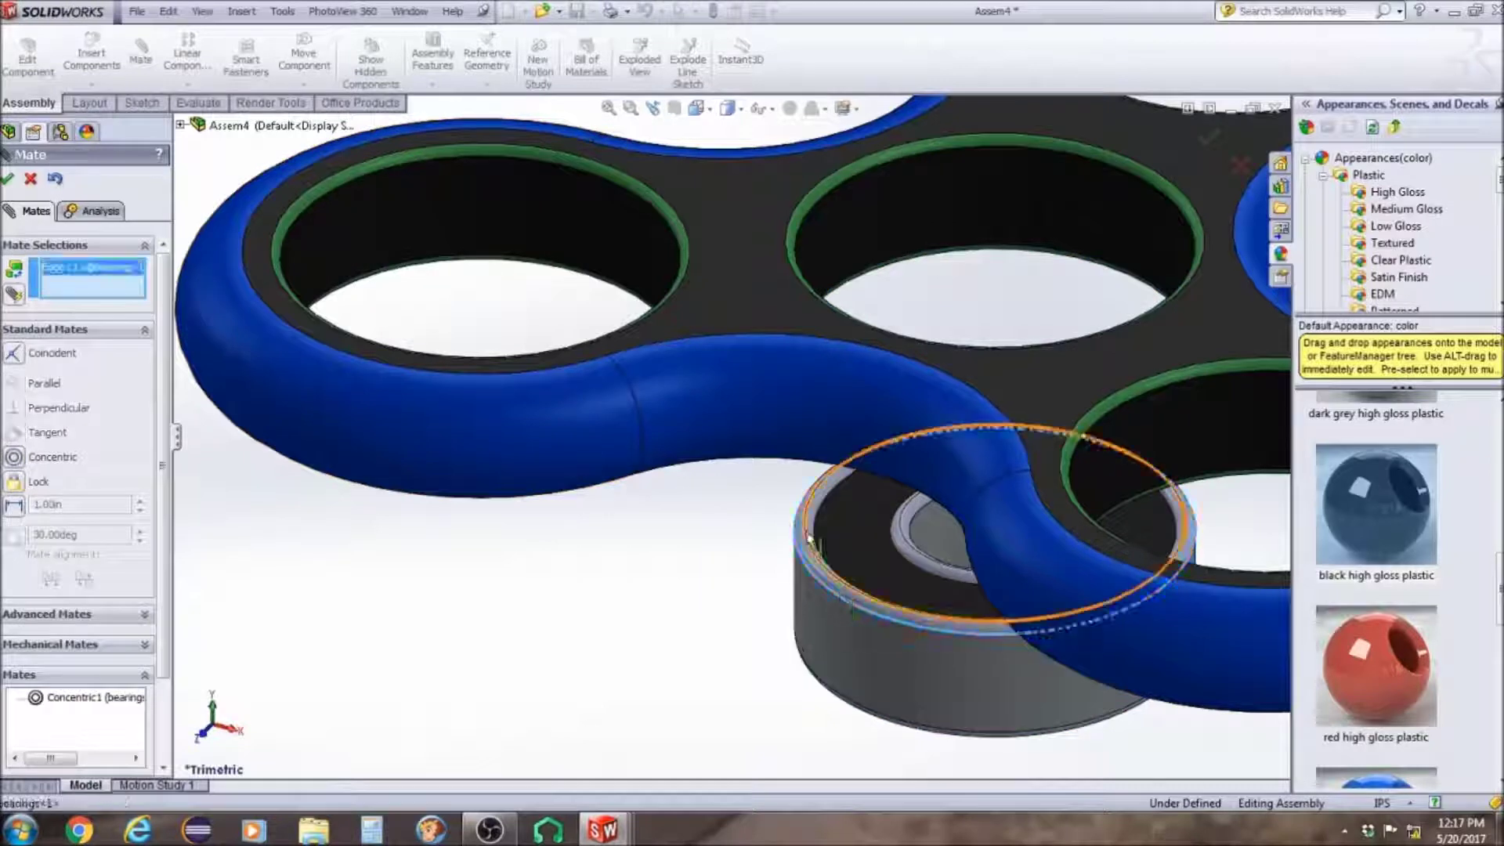
pyautogui.click(855, 186)
pyautogui.scroll(6, 862, 185)
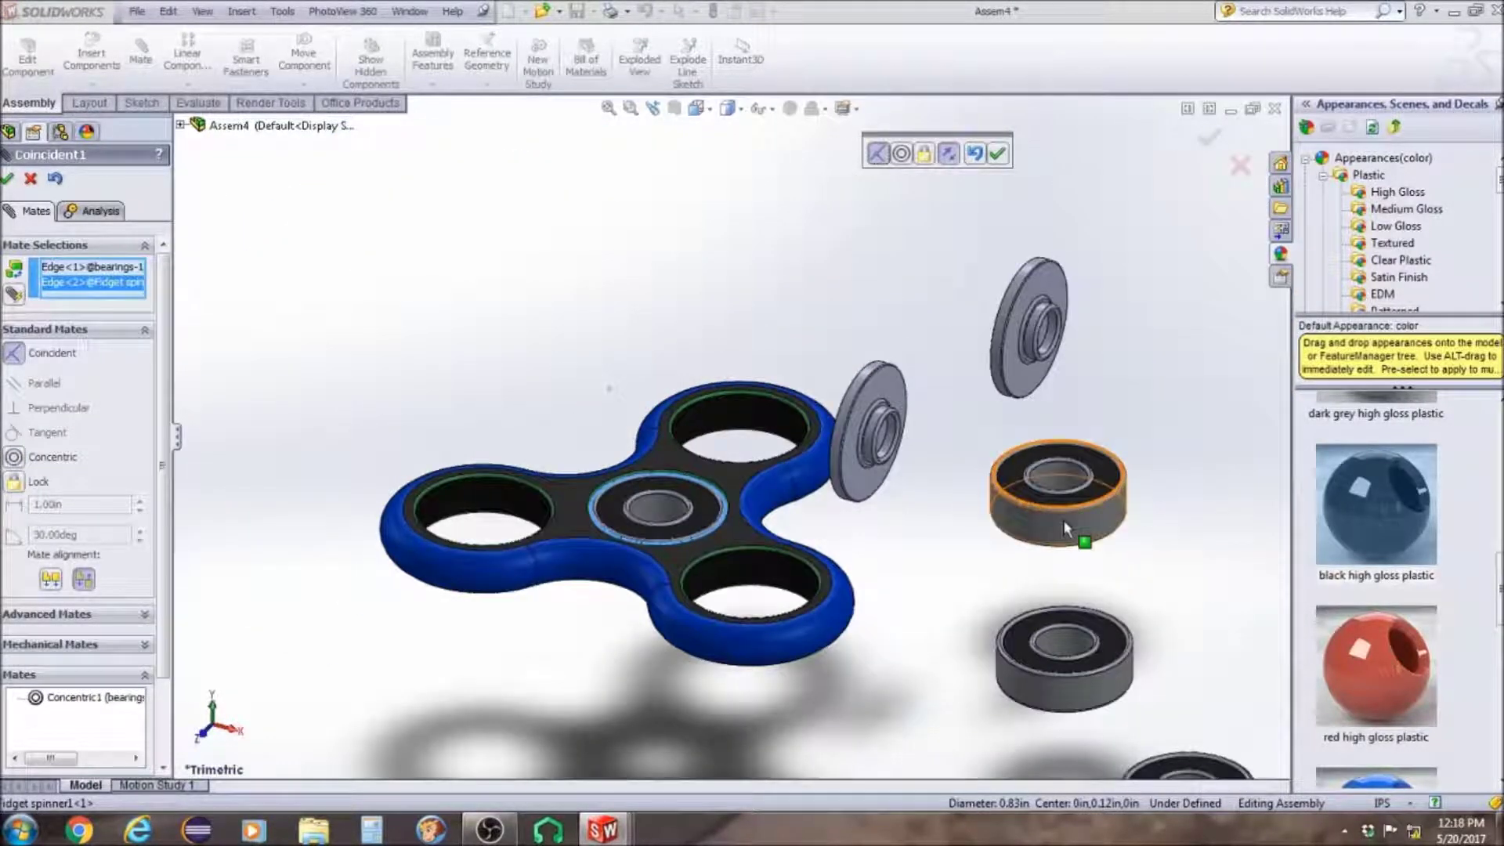
pyautogui.press('Return')
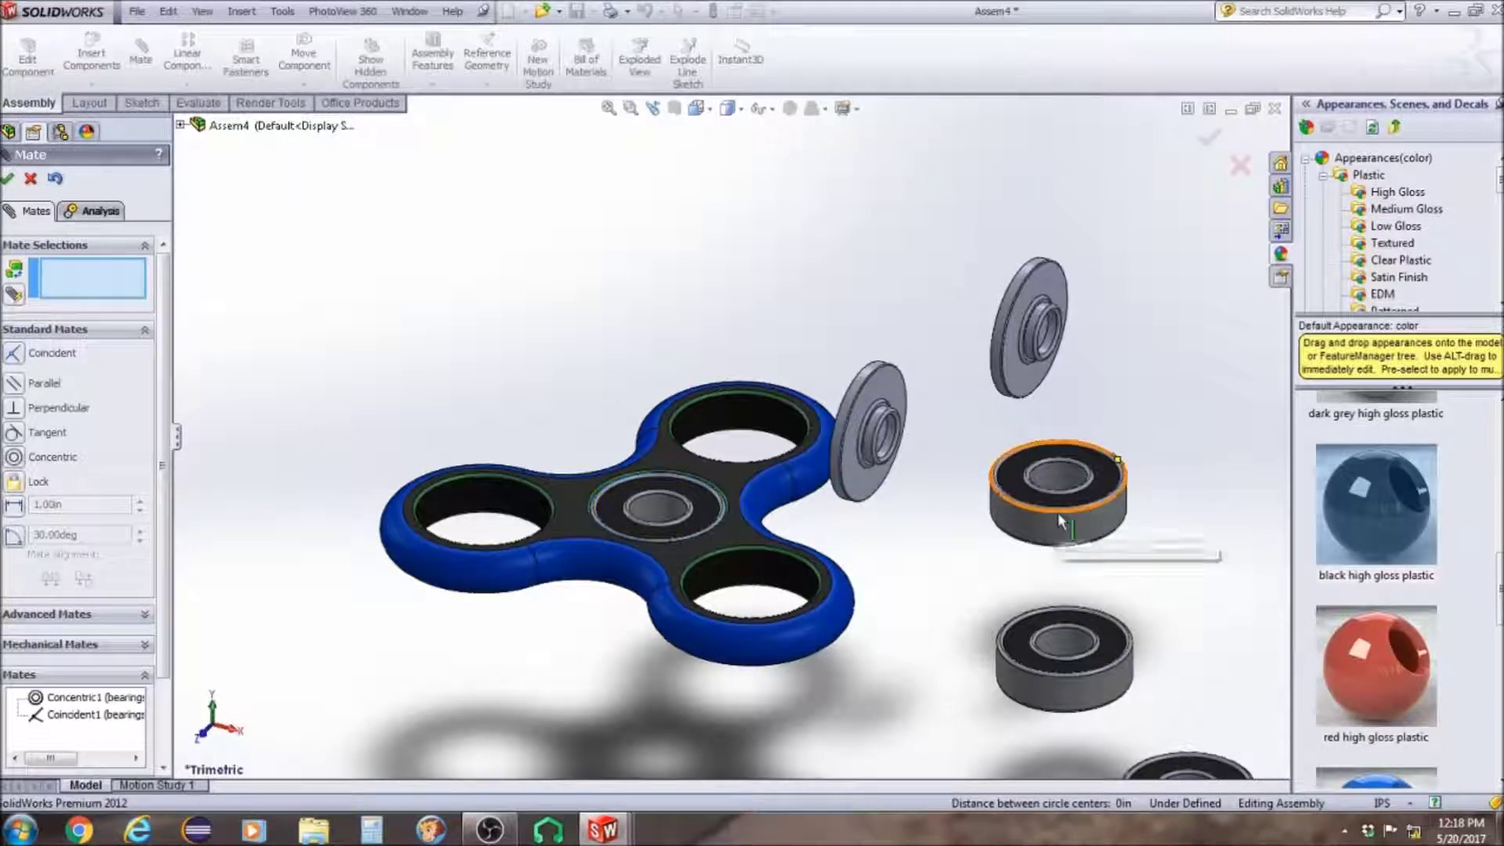
# Add a Concentric mate between the second bearing's outer cylindrical face and the hole in the spinner's rear lobe
pyautogui.click(1057, 512)
pyautogui.click(716, 424)
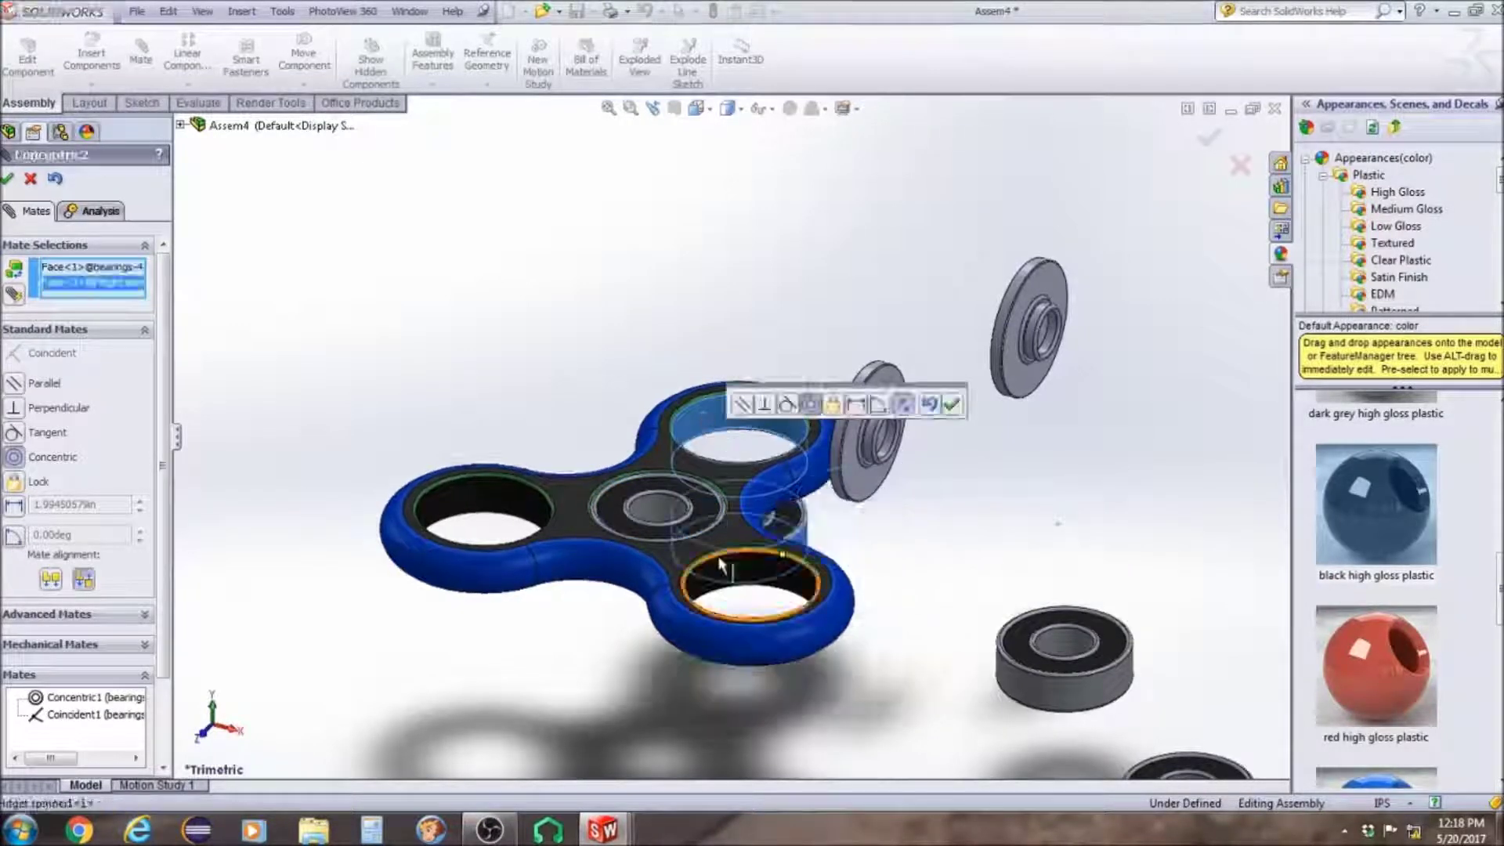
pyautogui.scroll(-8, 940, 549)
pyautogui.press('Return')
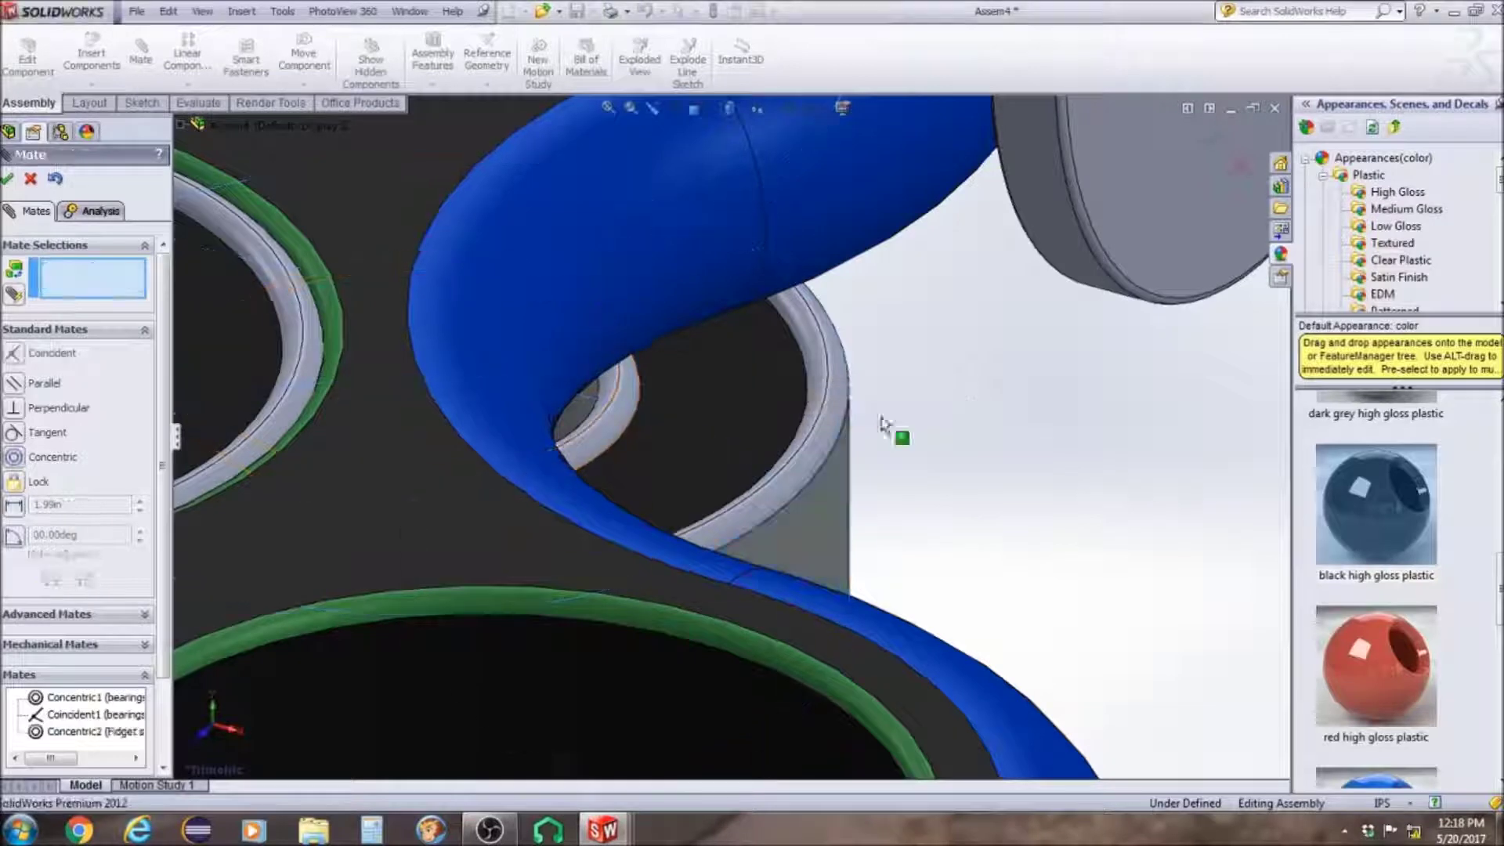
# Seat the second bearing with a Coincident mate between its upper outer edge and the rear lobe hole's rim
pyautogui.click(825, 459)
pyautogui.scroll(6, 826, 459)
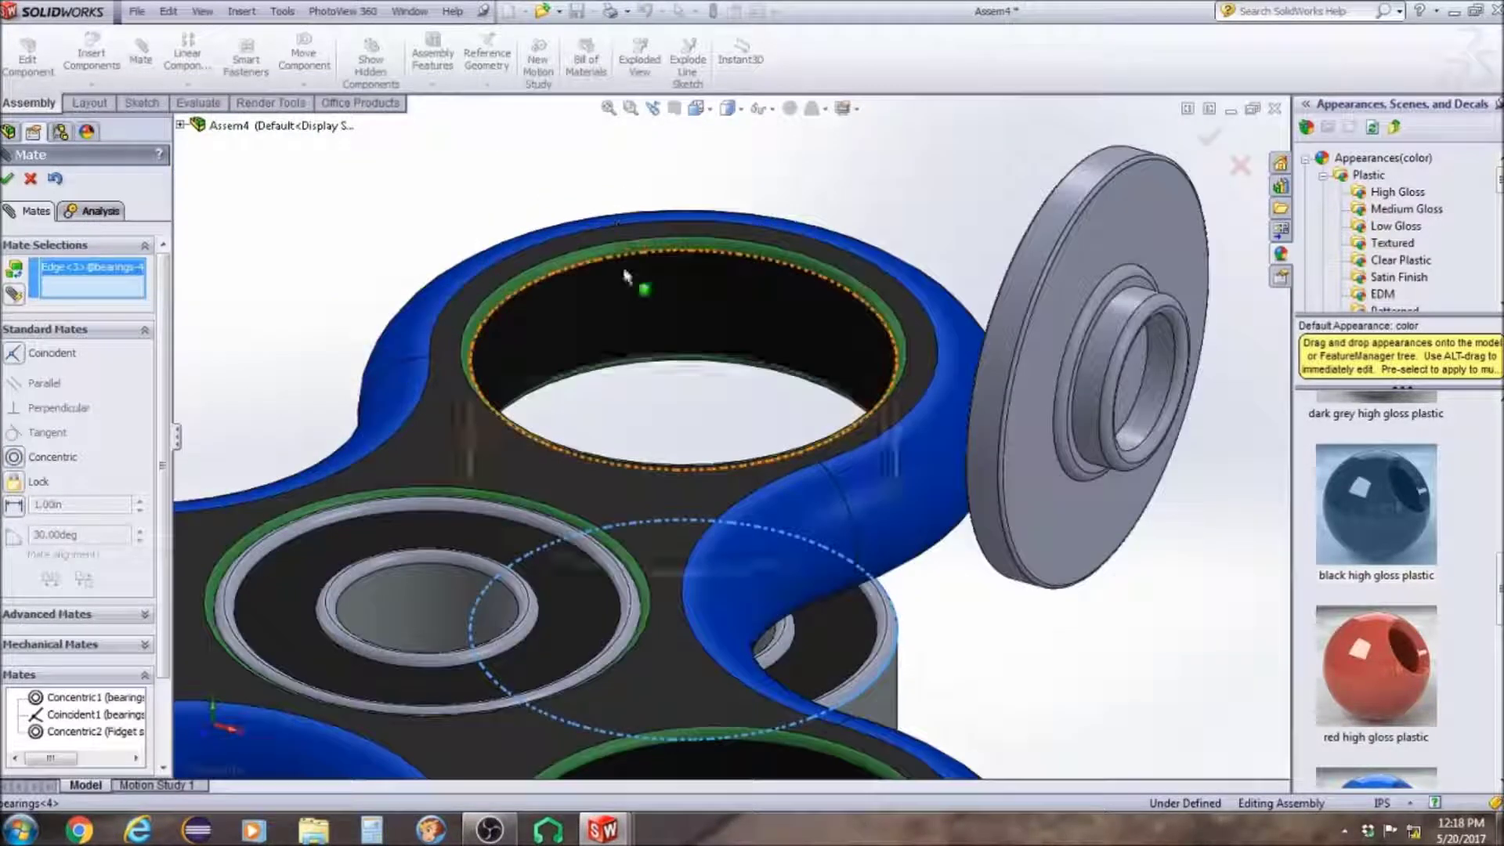
pyautogui.click(626, 278)
pyautogui.press('Return')
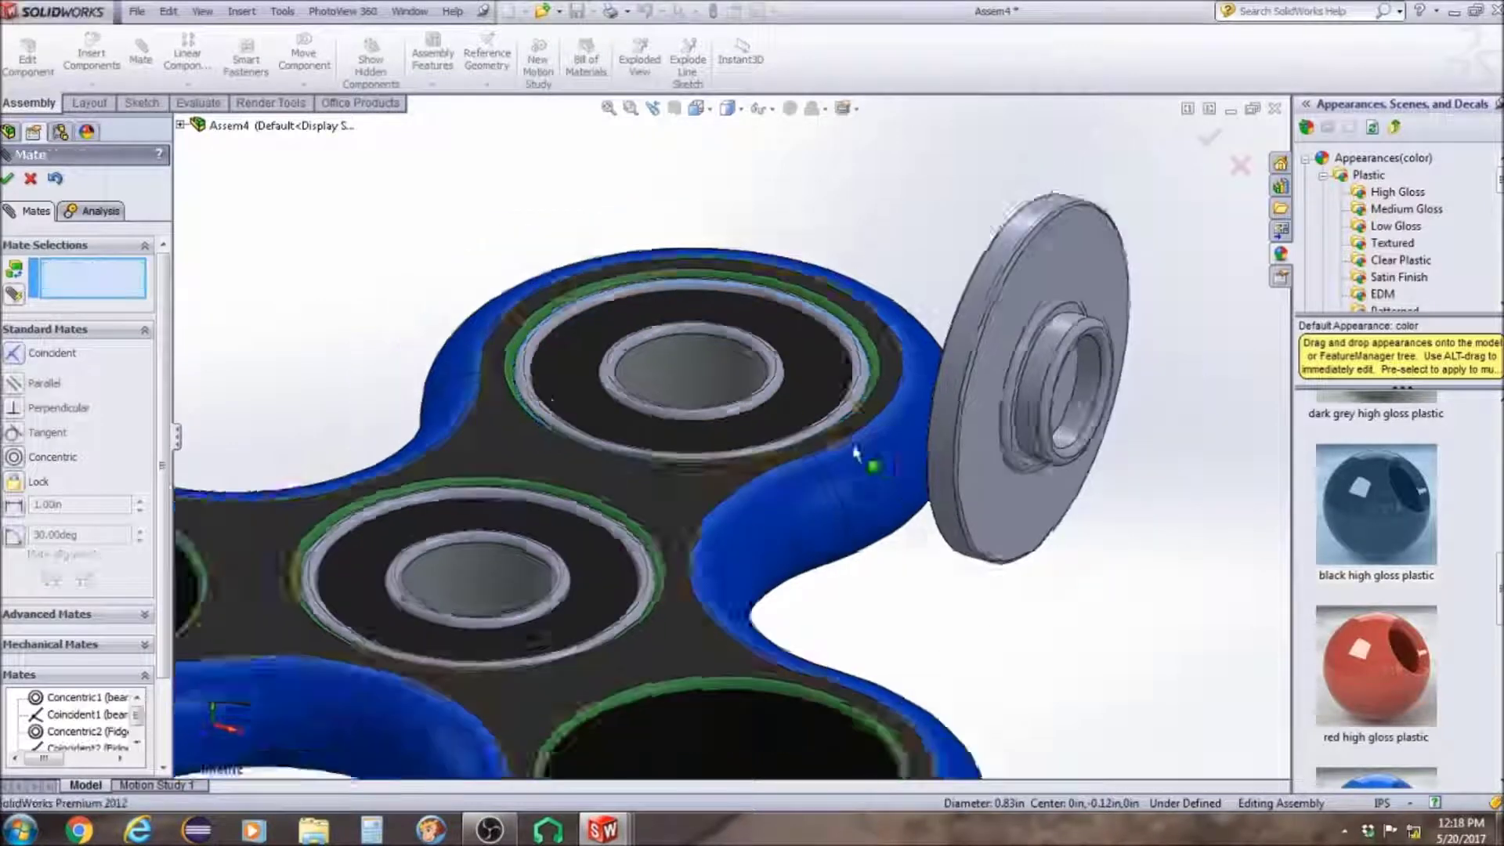
# Add a Concentric mate between the third bearing's outer cylindrical face and the hole in the spinner's front lobe
pyautogui.scroll(5, 855, 453)
pyautogui.click(1038, 693)
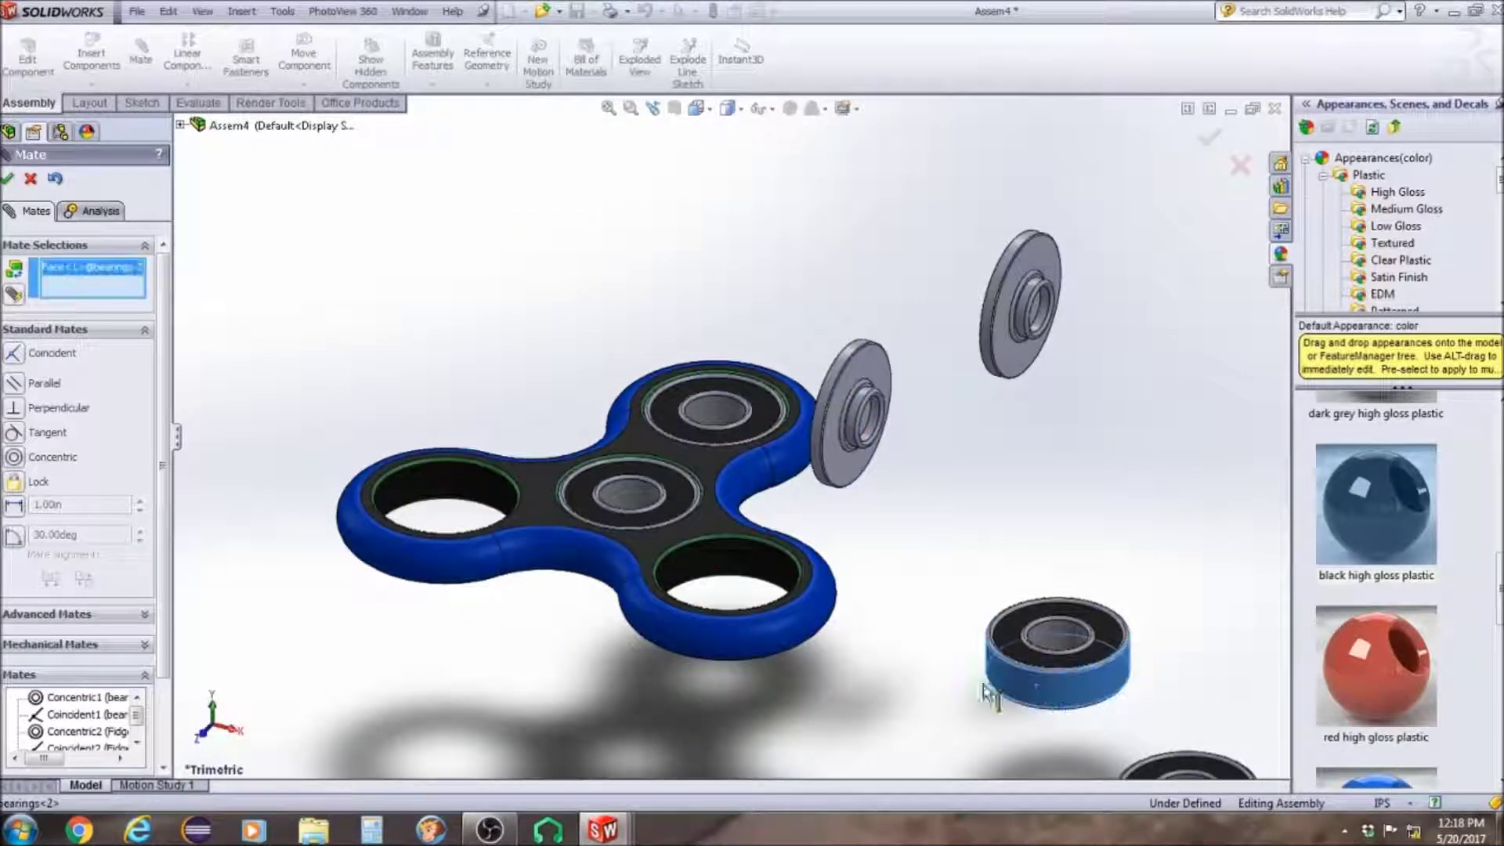
pyautogui.click(699, 553)
pyautogui.scroll(-5, 724, 717)
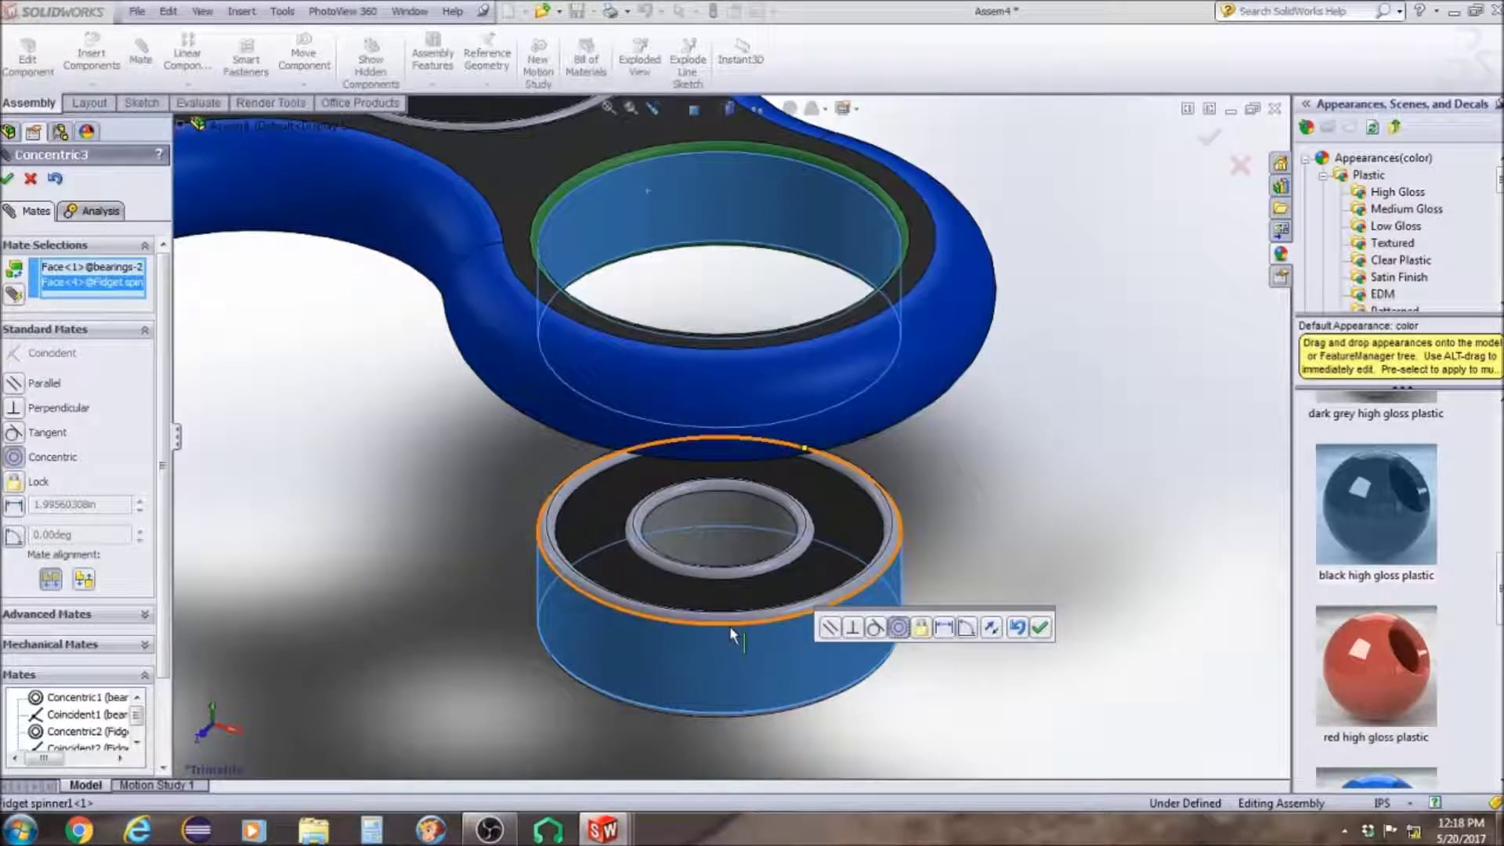
pyautogui.click(1040, 628)
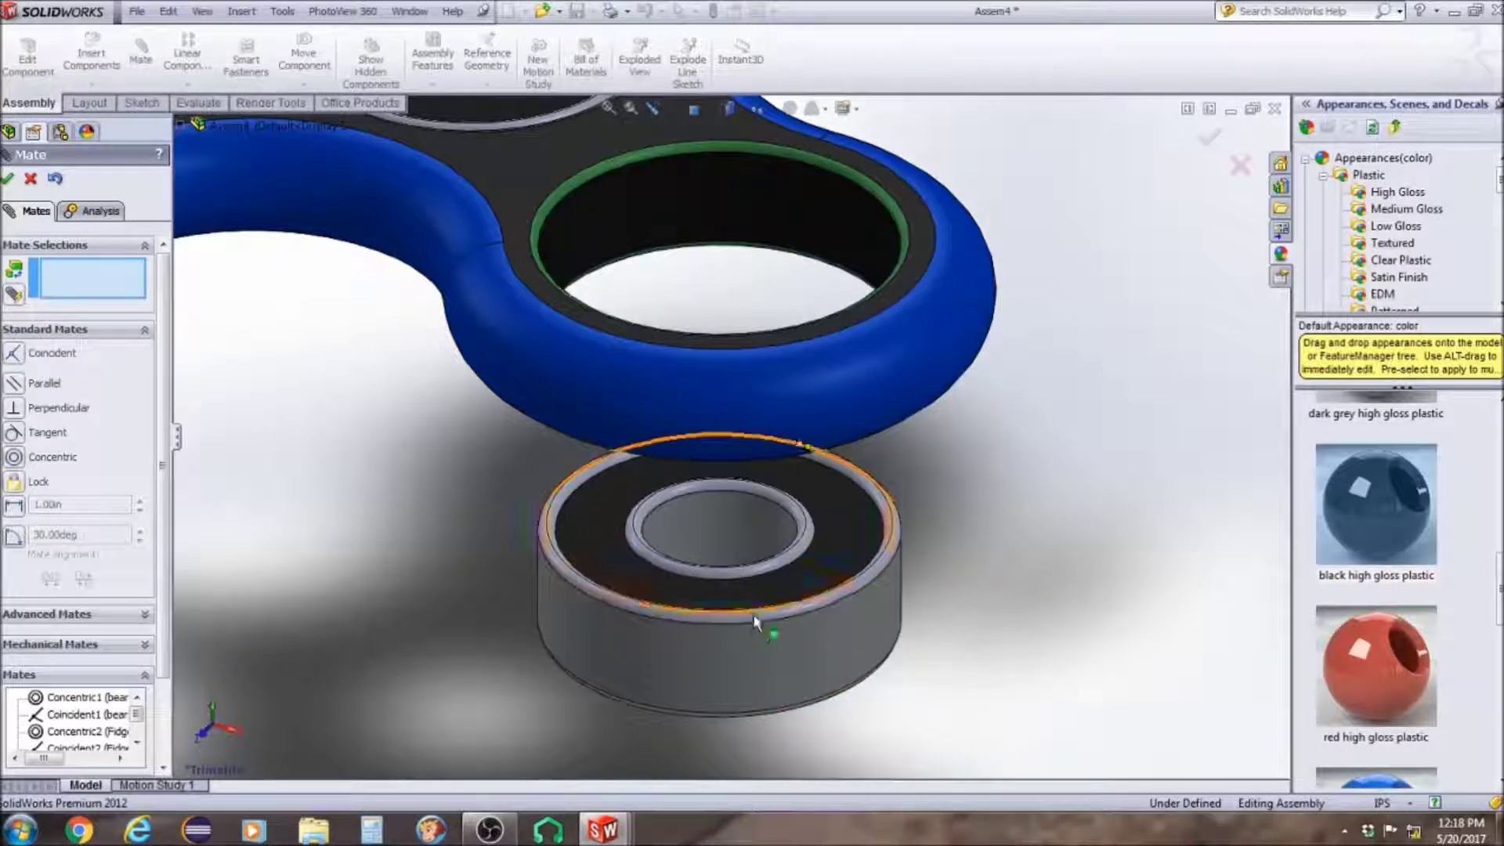
# Seat the third bearing with a Coincident mate between its upper outer edge and the front lobe hole's rim
pyautogui.click(753, 623)
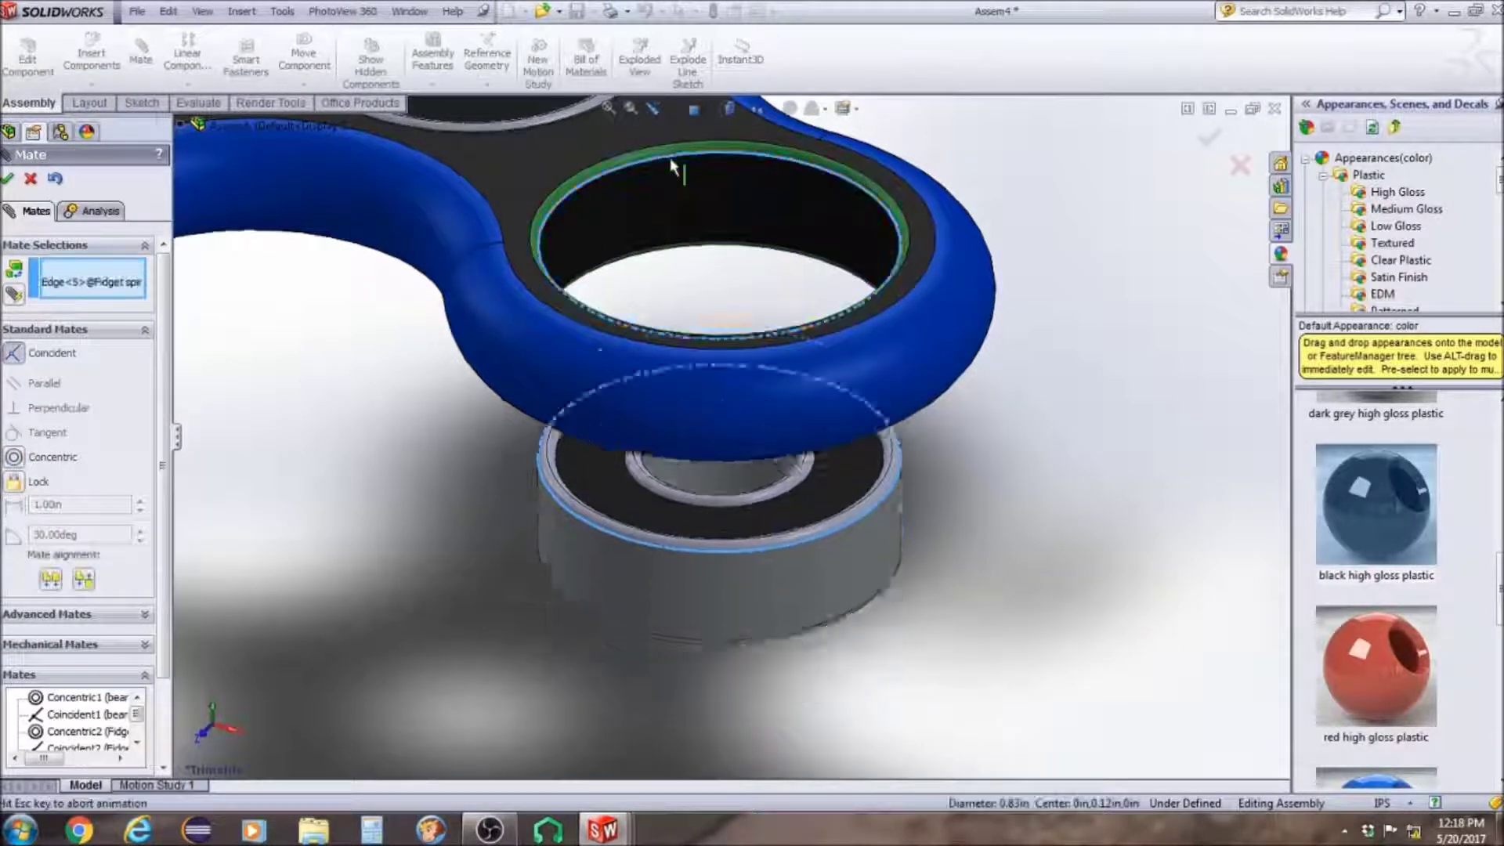
pyautogui.click(672, 166)
pyautogui.scroll(5, 672, 166)
pyautogui.scroll(-3, 990, 552)
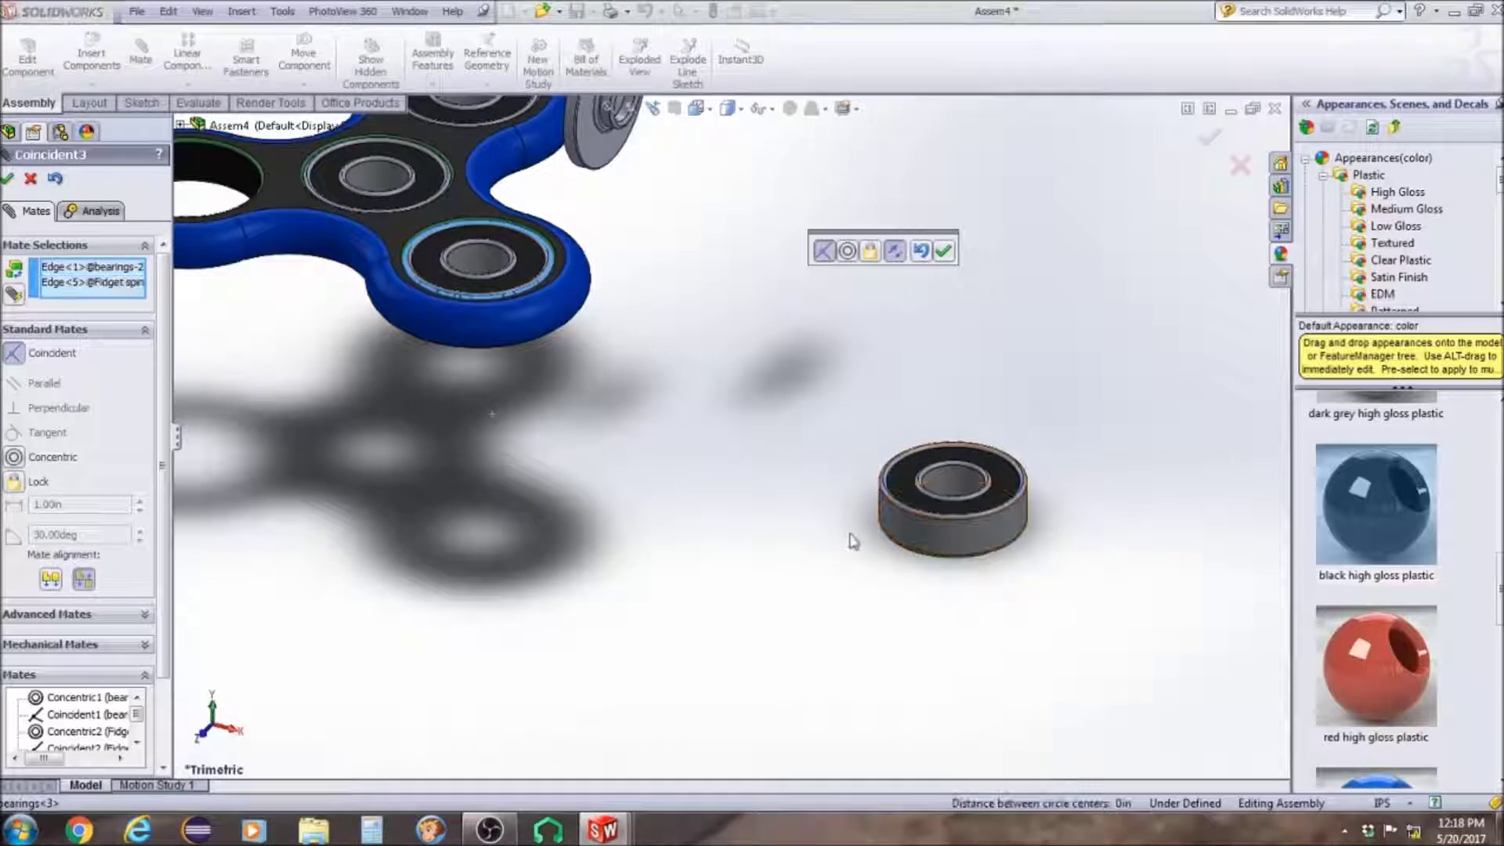
pyautogui.click(942, 251)
# Add a Concentric mate between the last loose bearing's outer face and the remaining empty lobe hole of the spinner
pyautogui.click(1008, 539)
pyautogui.scroll(3, 507, 411)
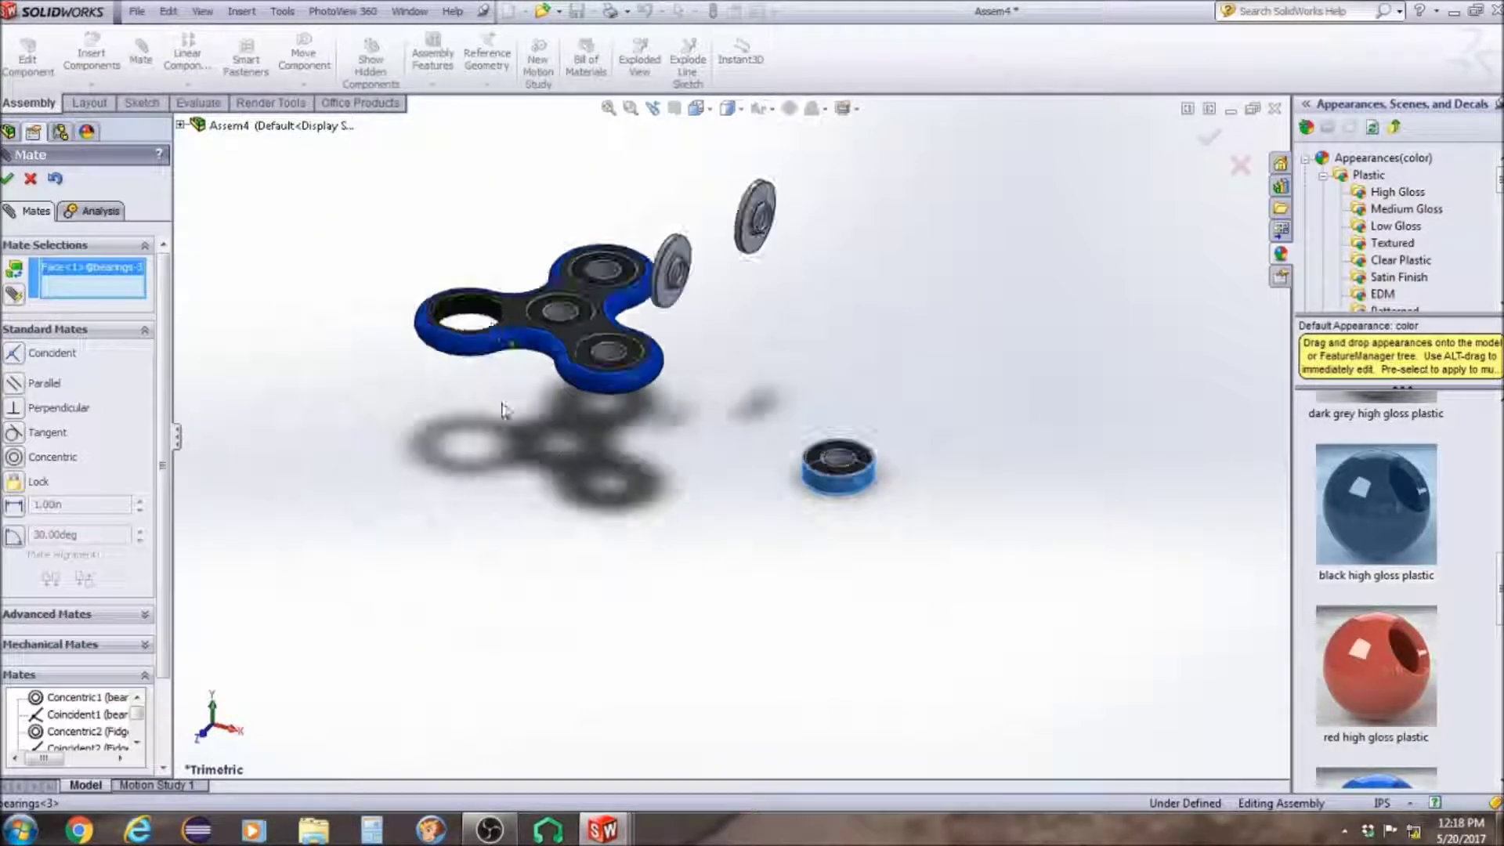
pyautogui.click(484, 310)
pyautogui.scroll(-5, 595, 462)
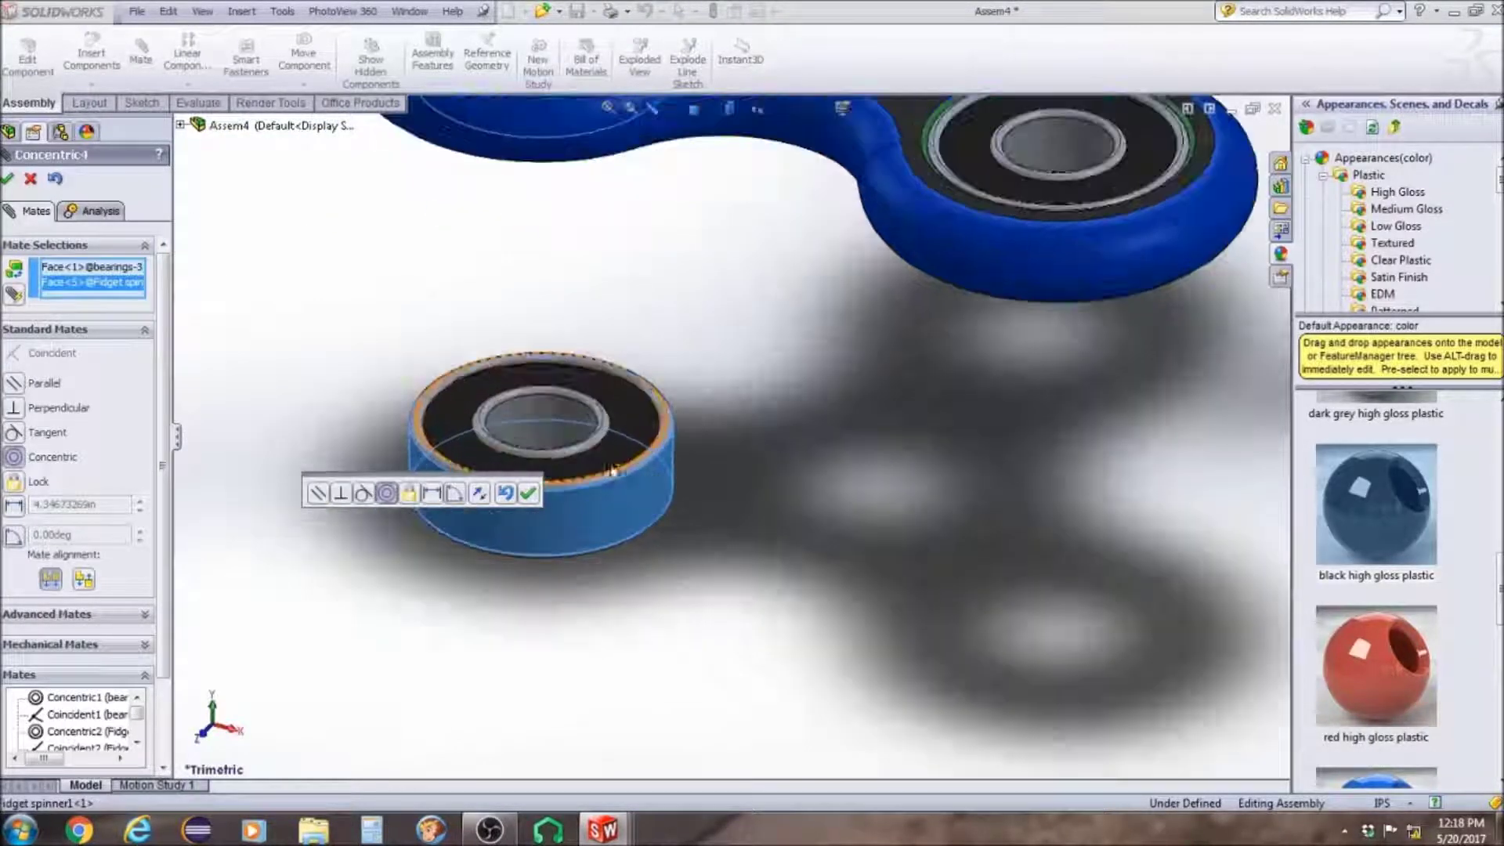
pyautogui.click(531, 492)
# Seat the fourth bearing with a Coincident mate between its upper outer edge and the rim of its lobe hole
pyautogui.click(614, 479)
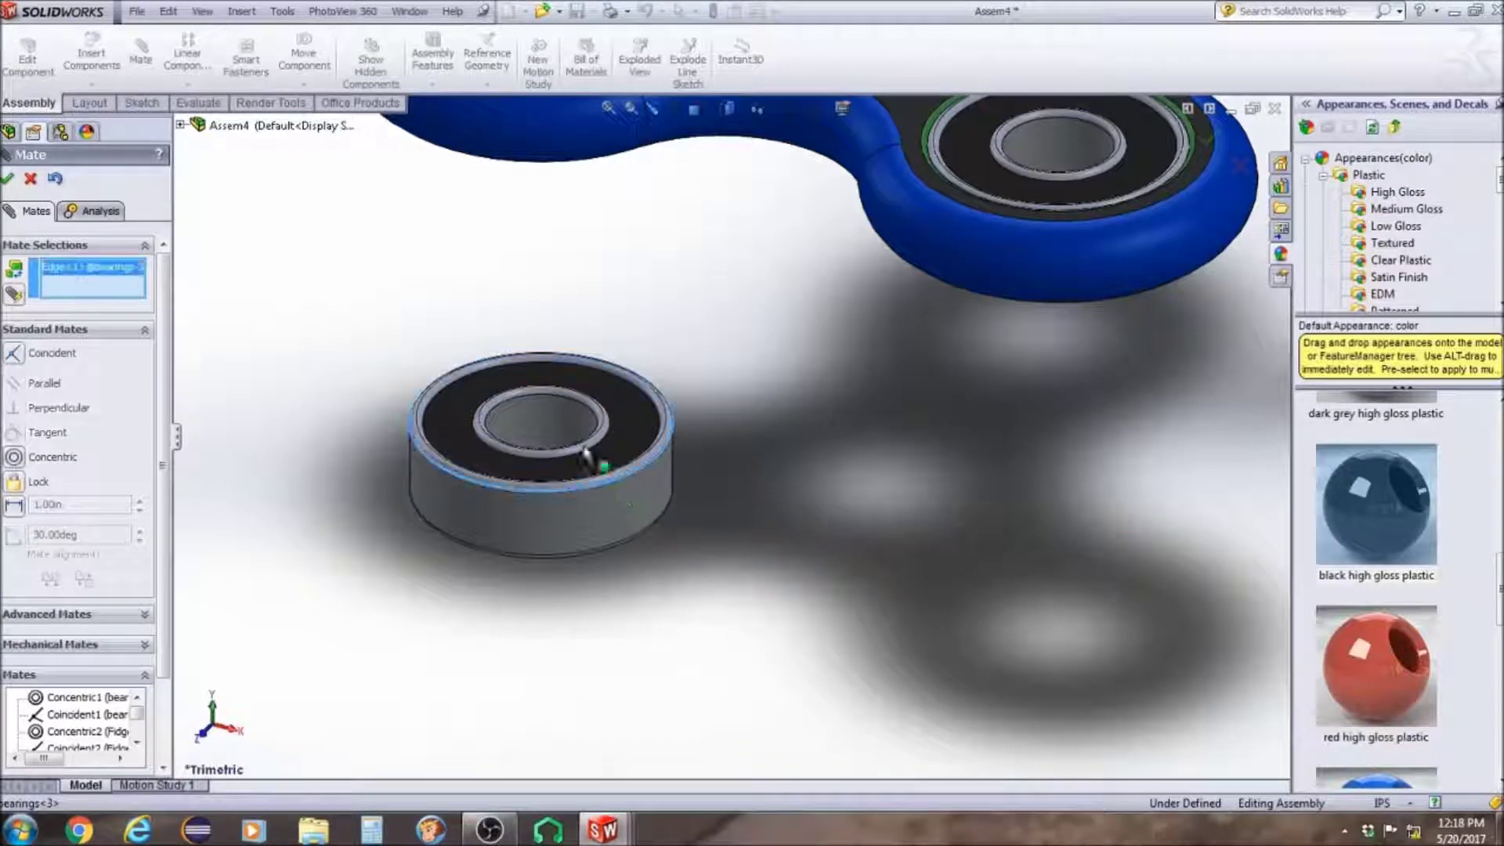
pyautogui.scroll(3, 674, 438)
pyautogui.click(651, 208)
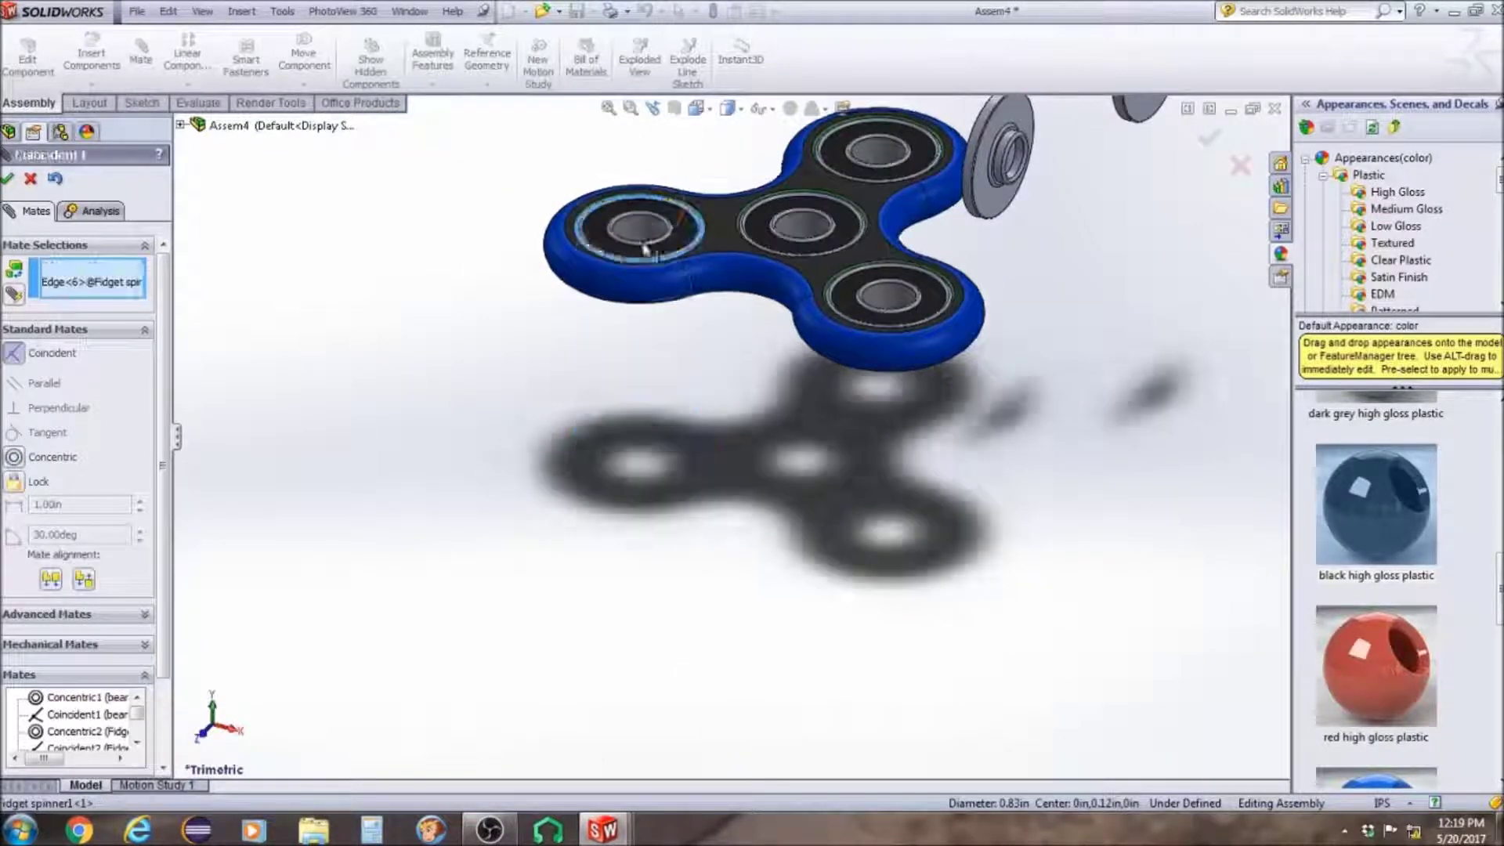
pyautogui.scroll(3, 705, 274)
pyautogui.scroll(-6, 761, 341)
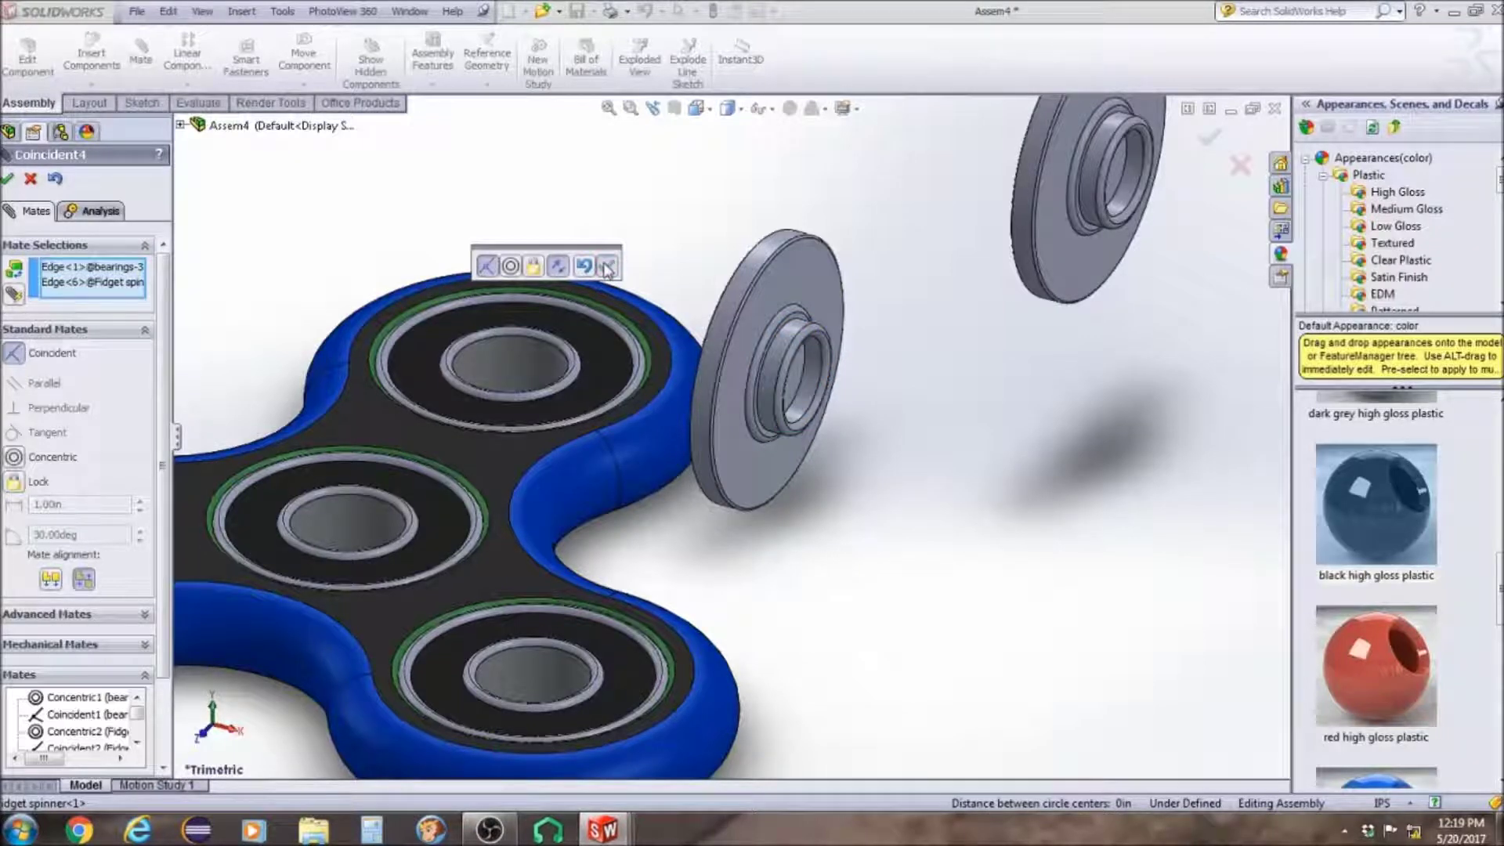
pyautogui.click(607, 267)
# Add a Concentric mate between the nearer cap's cylindrical boss and the central bearing's bore
pyautogui.click(793, 354)
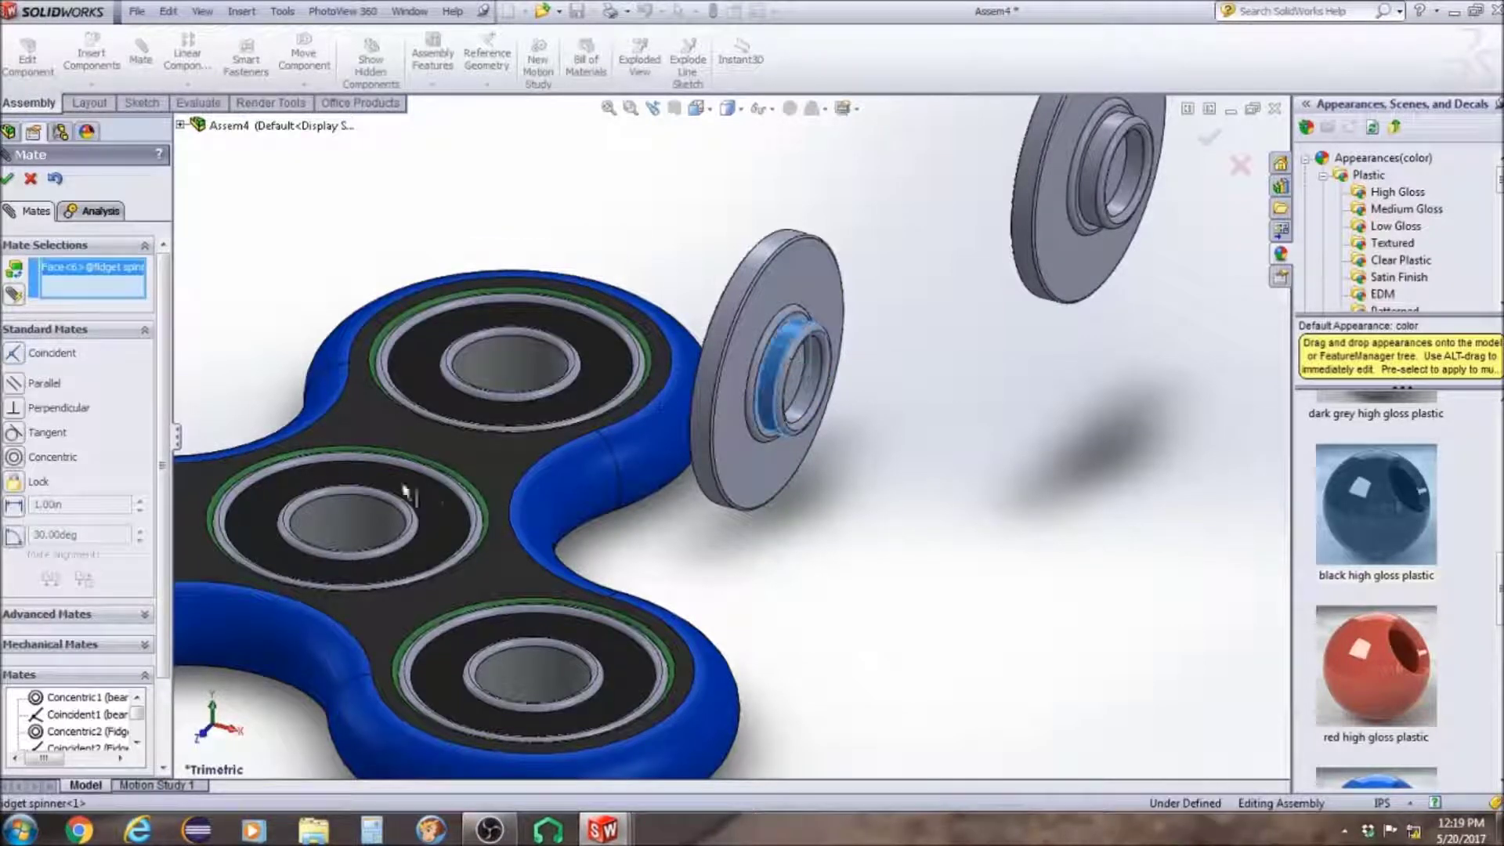
pyautogui.click(363, 526)
pyautogui.scroll(-3, 368, 533)
pyautogui.scroll(4, 470, 564)
pyautogui.moveTo(493, 572); pyautogui.dragTo(565, 420, button='middle')
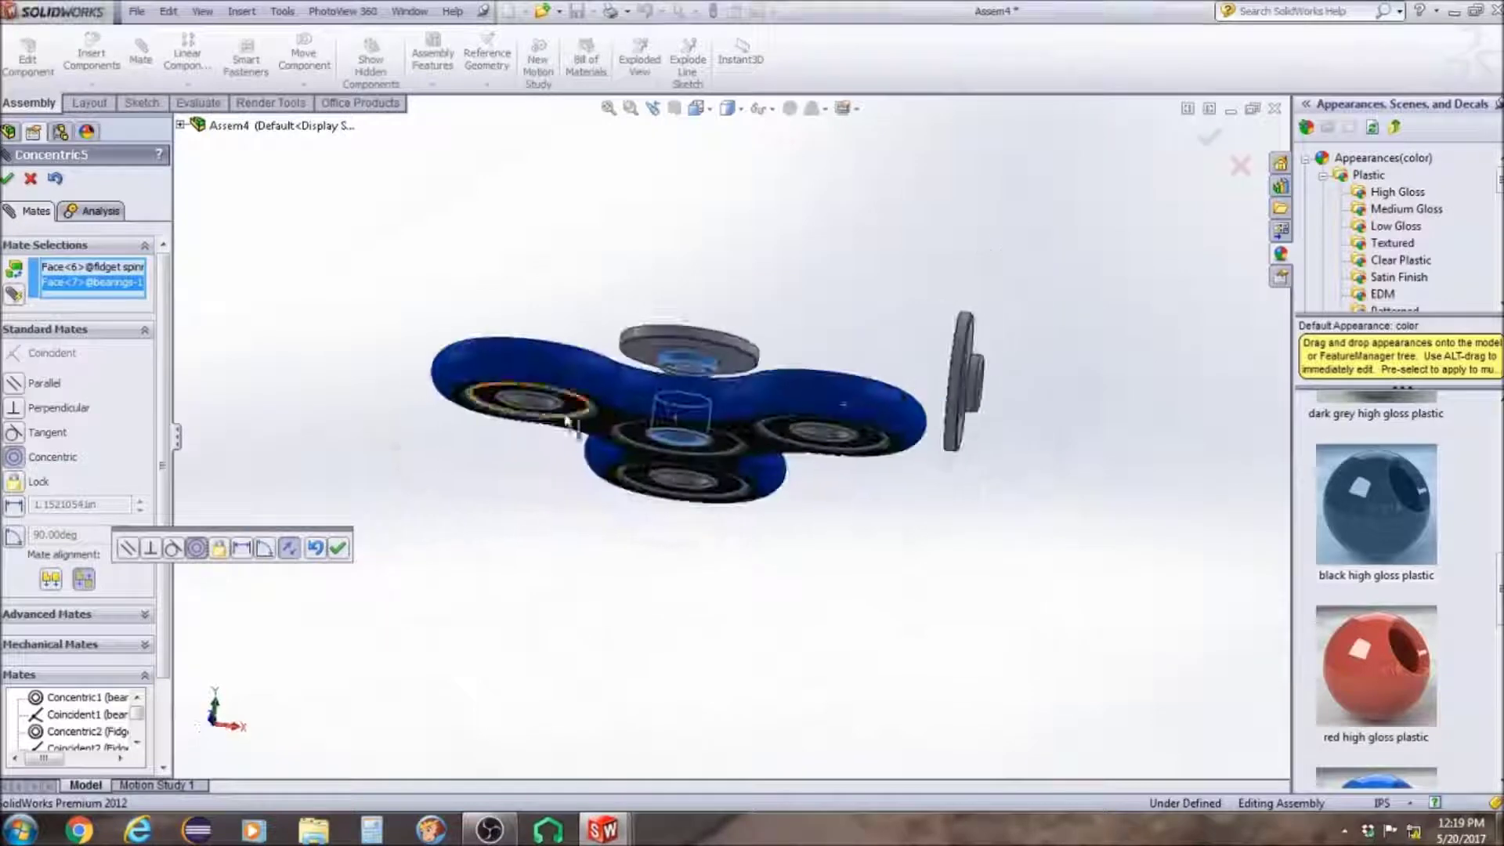
pyautogui.scroll(-6, 681, 368)
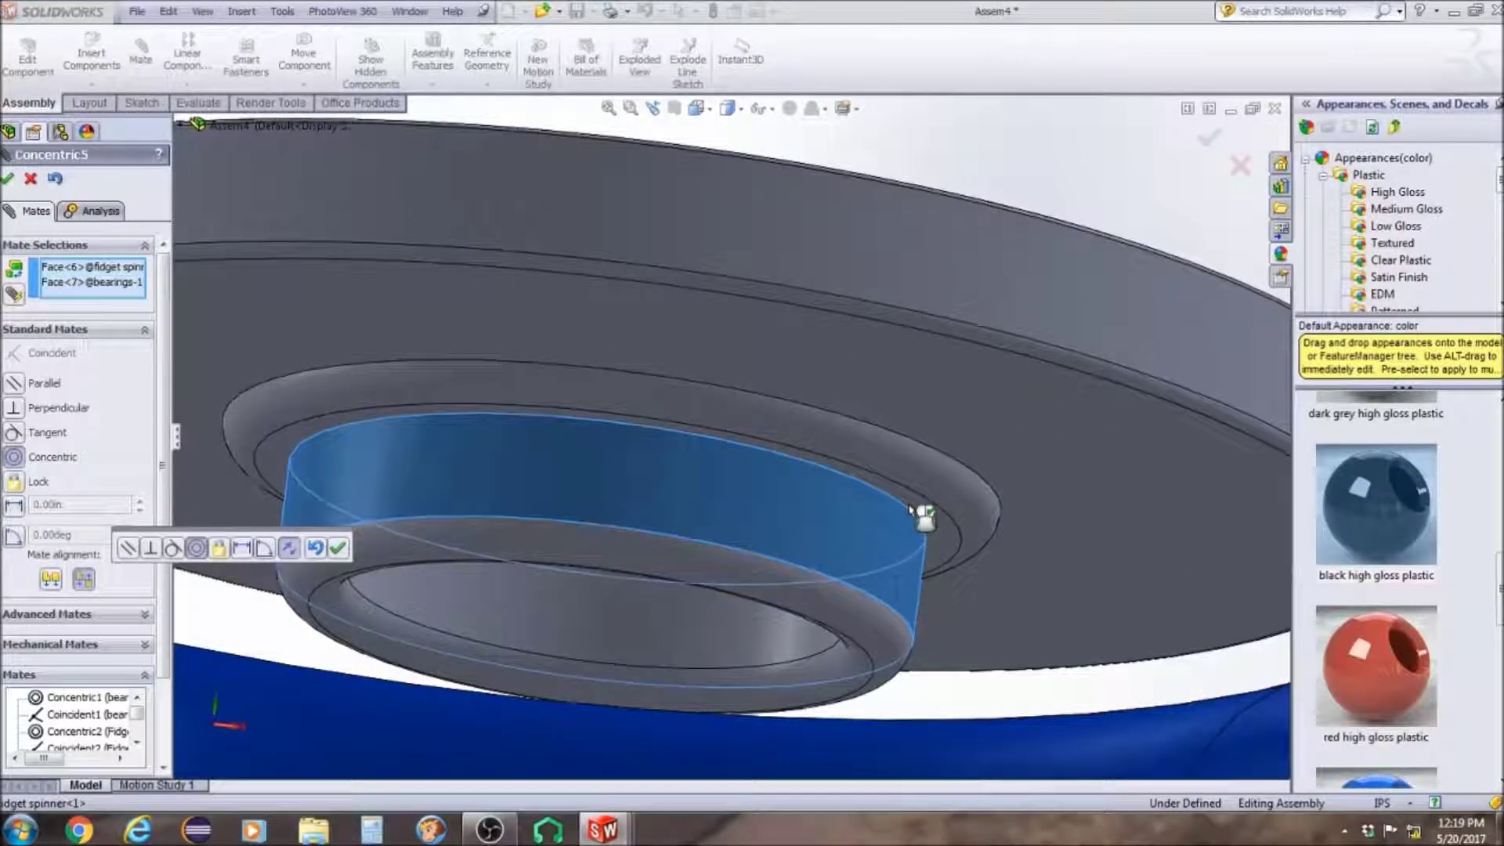
pyautogui.click(6, 187)
# Seat the first cap with a Coincident mate between the ring face around its boss and the central bearing's upper inner edge
pyautogui.click(929, 514)
pyautogui.scroll(2, 929, 514)
pyautogui.moveTo(931, 517); pyautogui.dragTo(715, 683, button='middle')
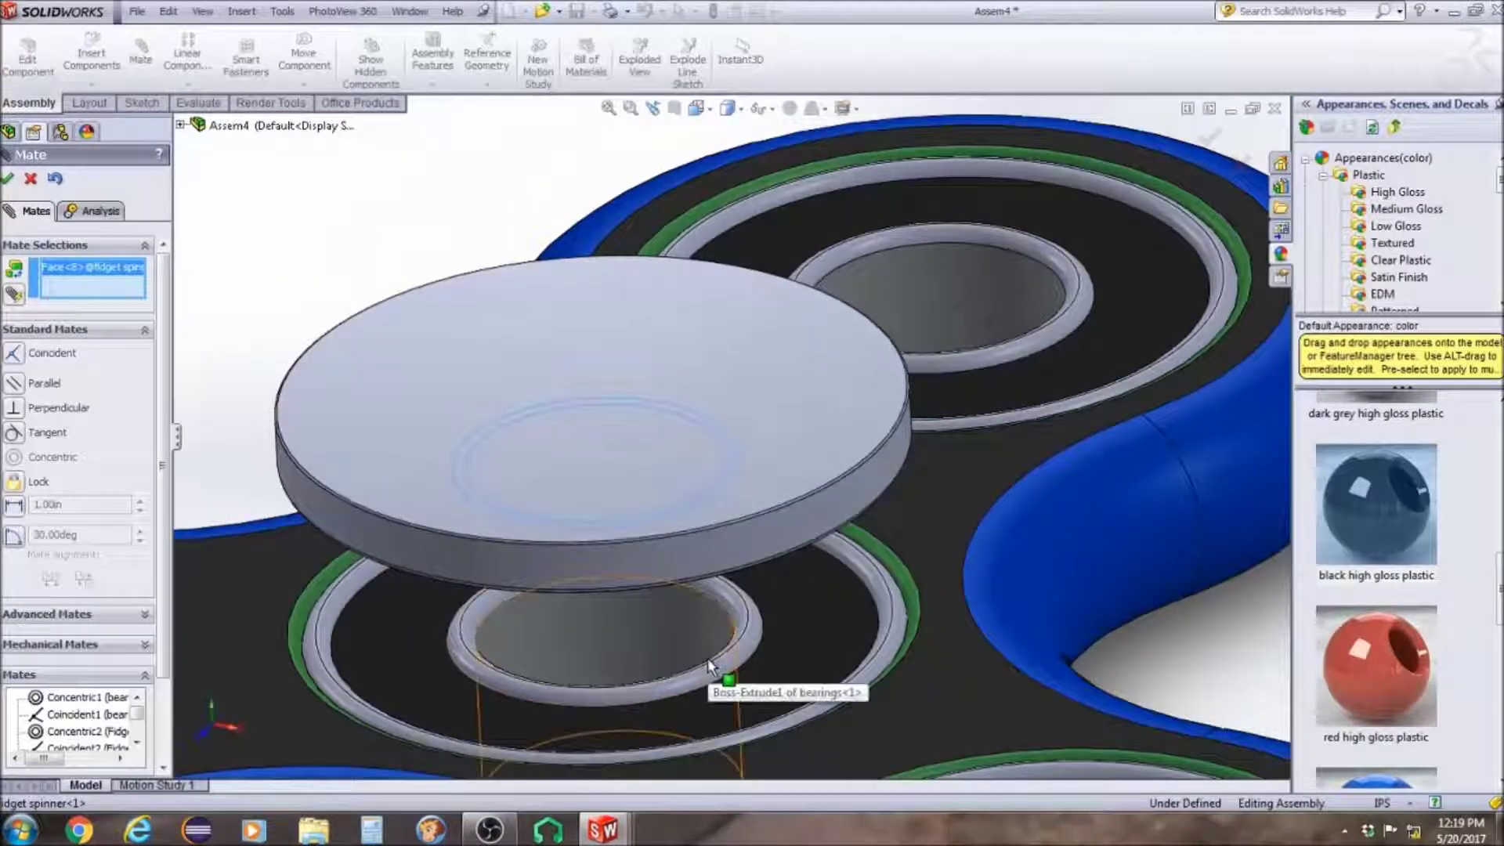
pyautogui.click(715, 654)
pyautogui.press('f')
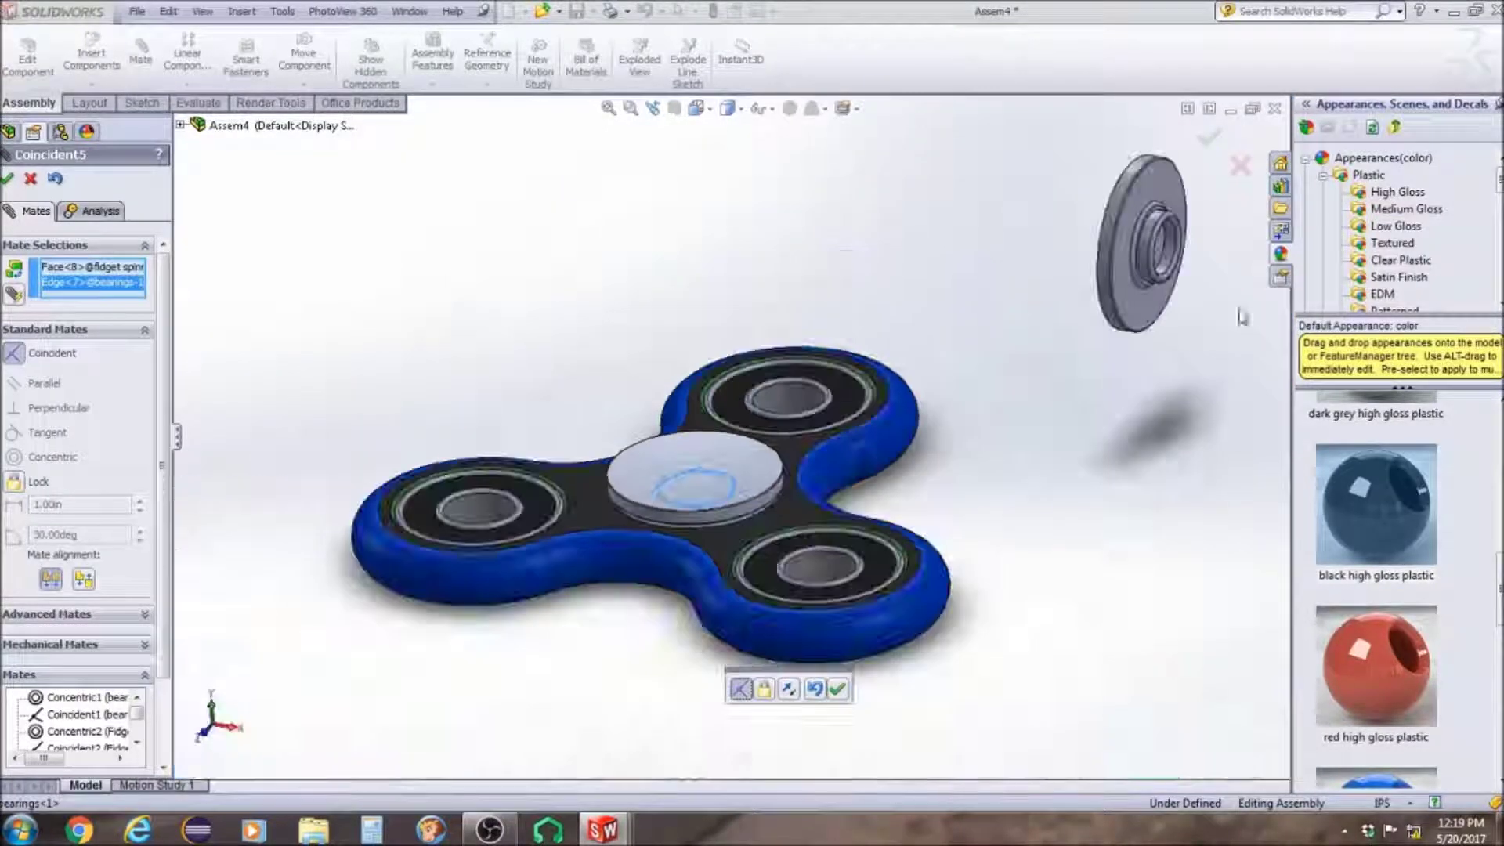
pyautogui.scroll(-5, 1149, 241)
pyautogui.press('Return')
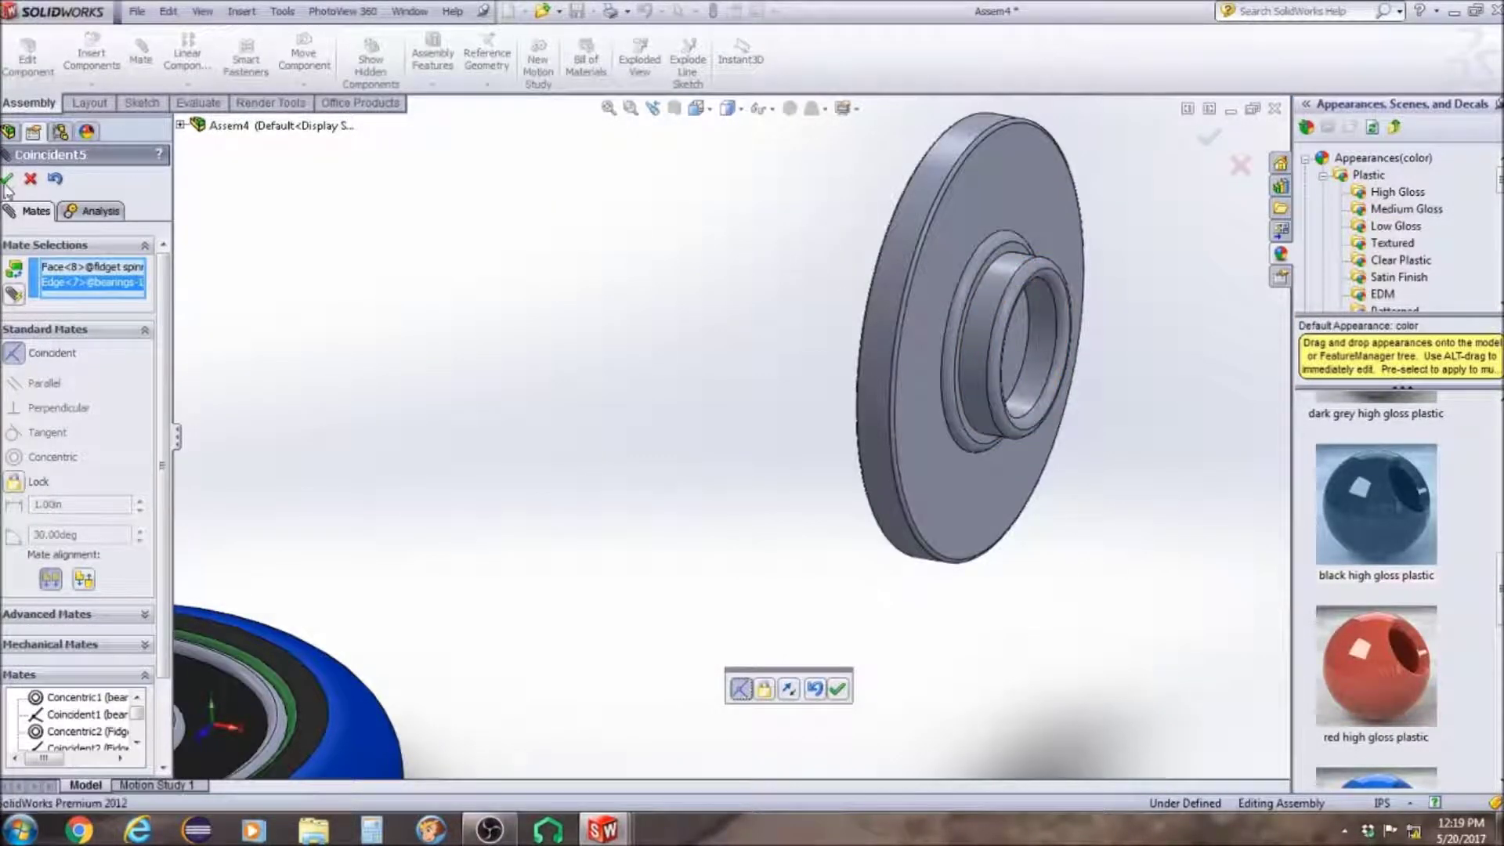
# Add a Concentric mate between the second cap's cylindrical boss and the central bearing's bore, selected from the underside
pyautogui.click(978, 349)
pyautogui.scroll(8, 753, 476)
pyautogui.moveTo(745, 661); pyautogui.dragTo(612, 350, button='middle')
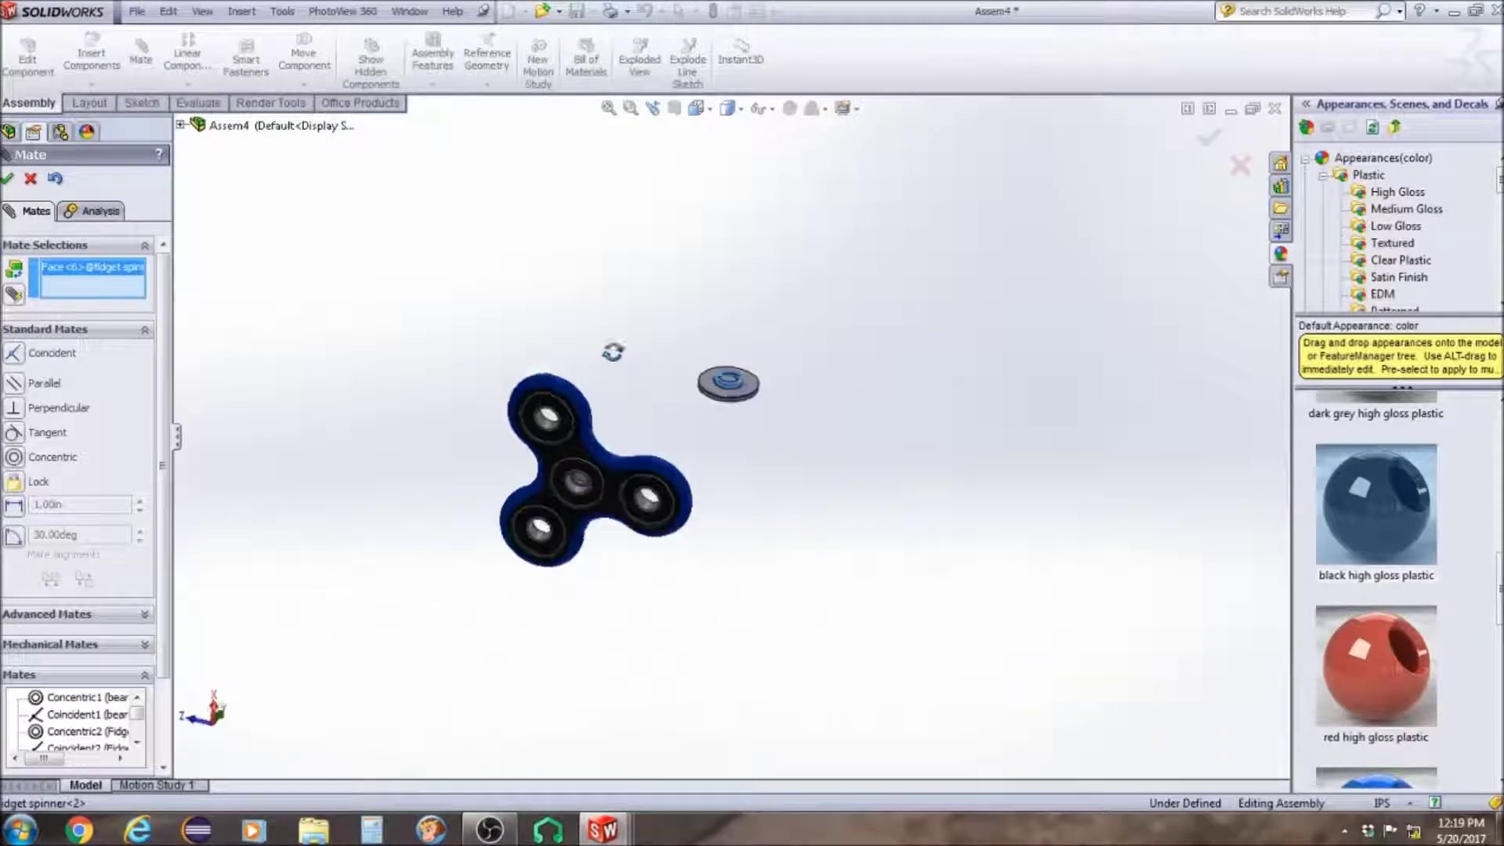
pyautogui.scroll(-6, 623, 464)
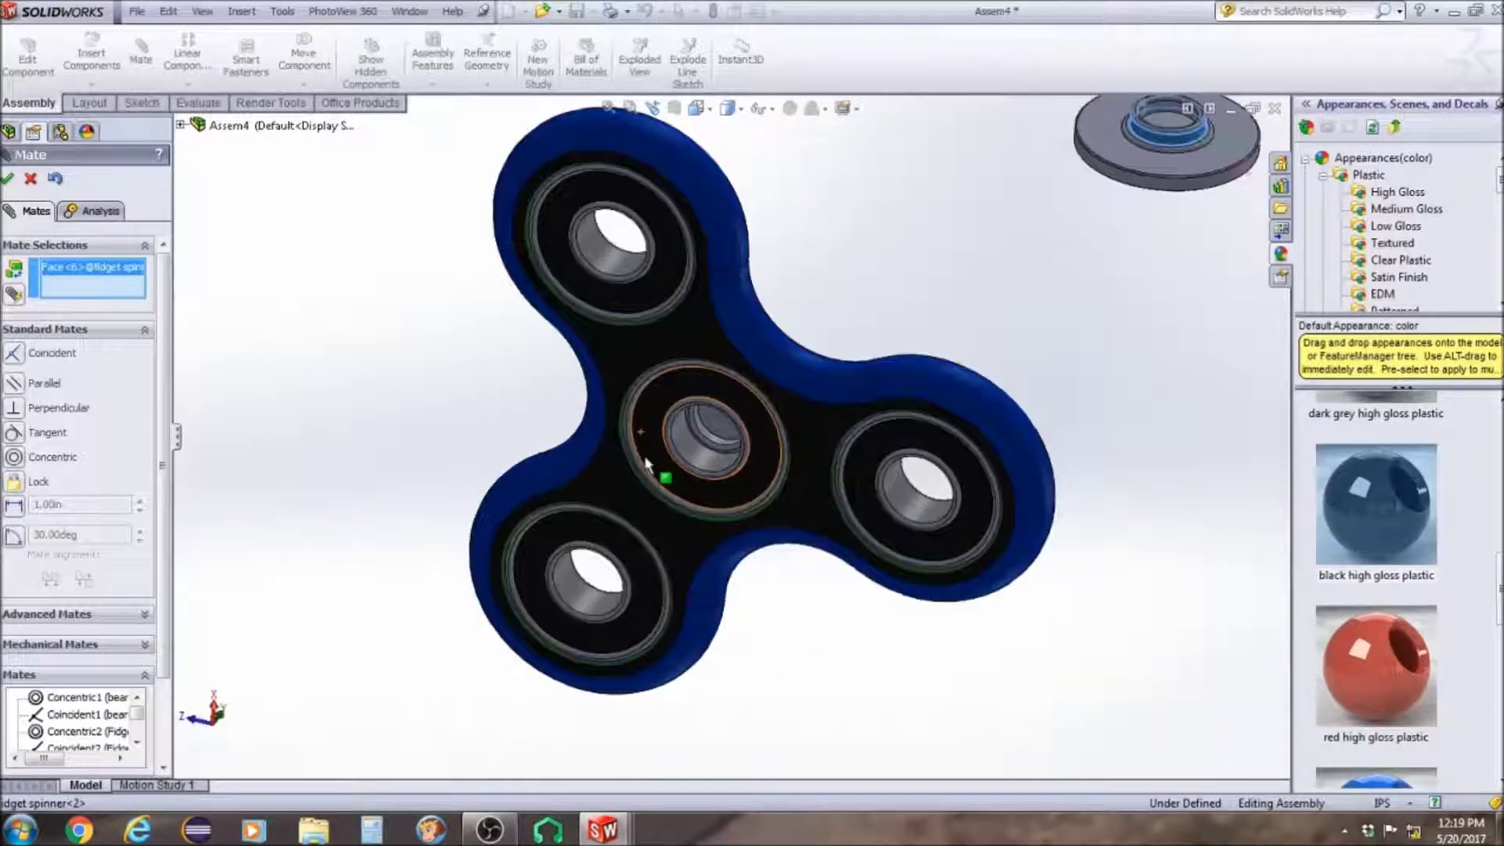
pyautogui.click(703, 454)
pyautogui.scroll(-5, 805, 346)
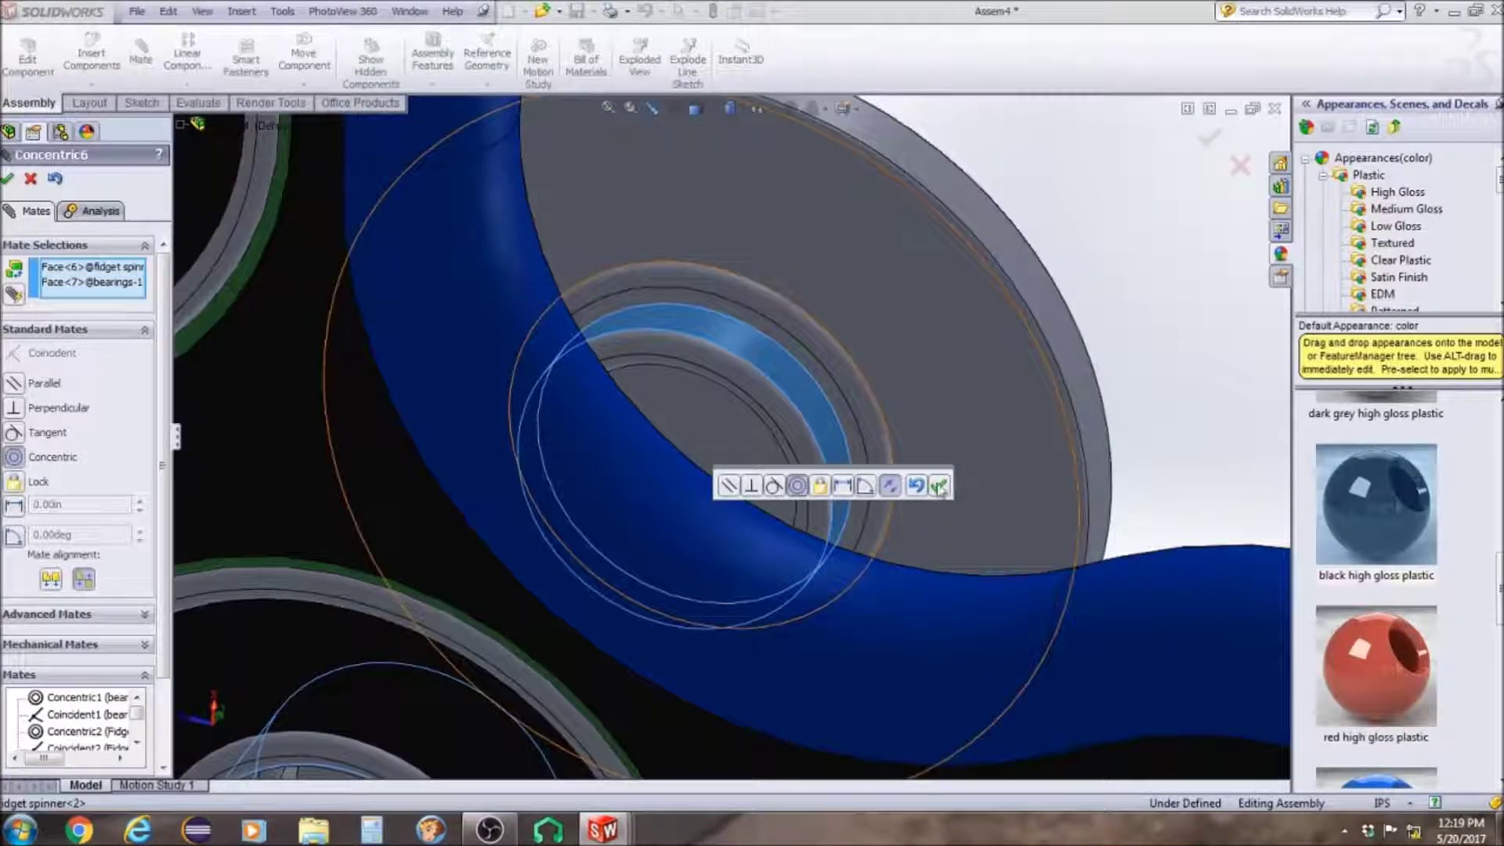
pyautogui.click(938, 486)
# Mate the second cap's ring face Coincident with the central bearing's underside inner edge, flipping the alignment so the cap faces outward
pyautogui.click(788, 361)
pyautogui.scroll(5, 789, 362)
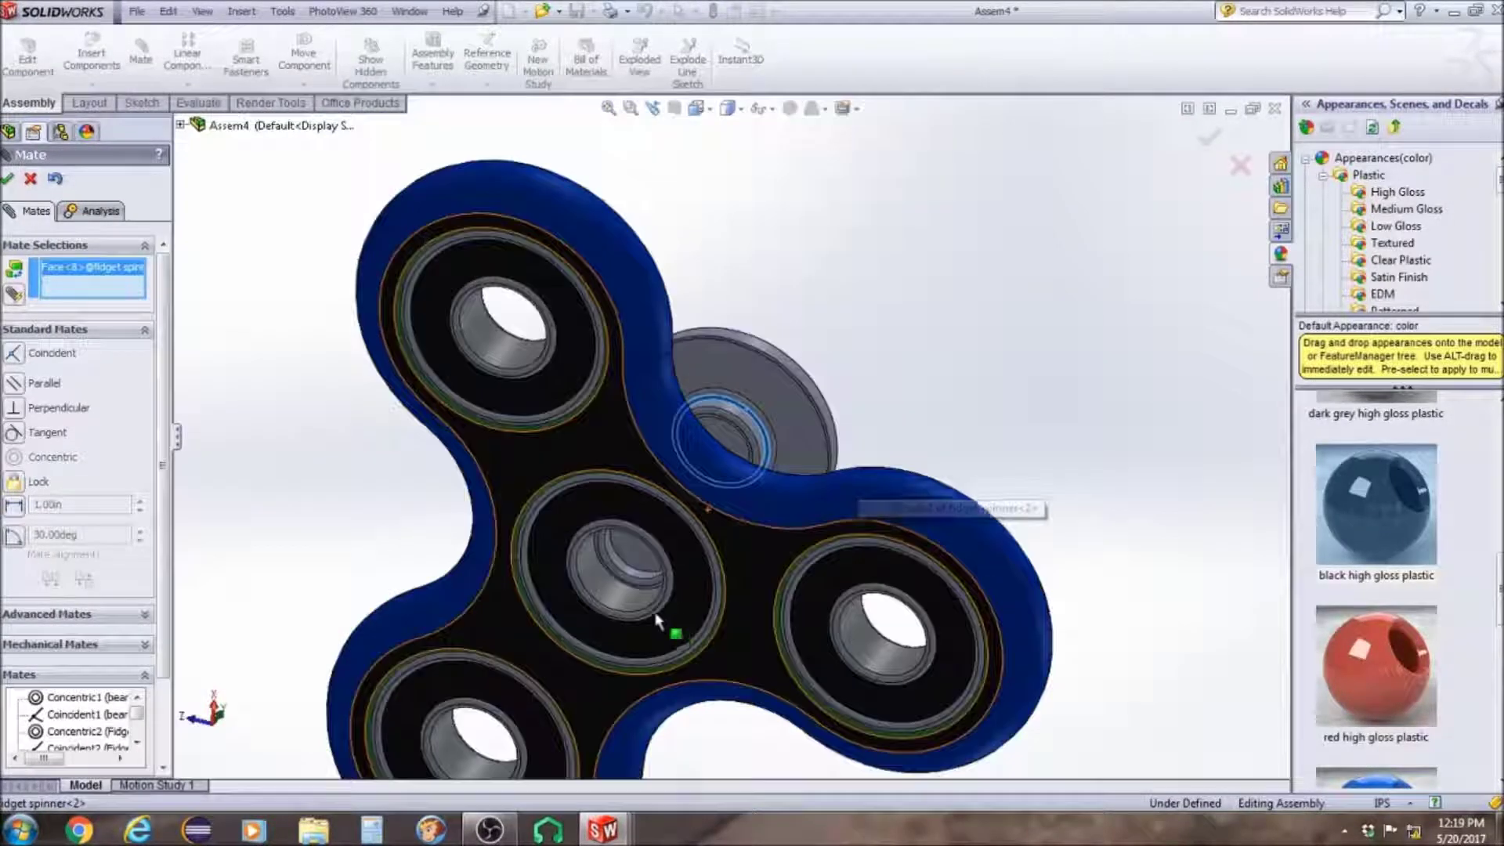
pyautogui.scroll(-5, 688, 492)
pyautogui.scroll(-3, 689, 486)
pyautogui.click(672, 471)
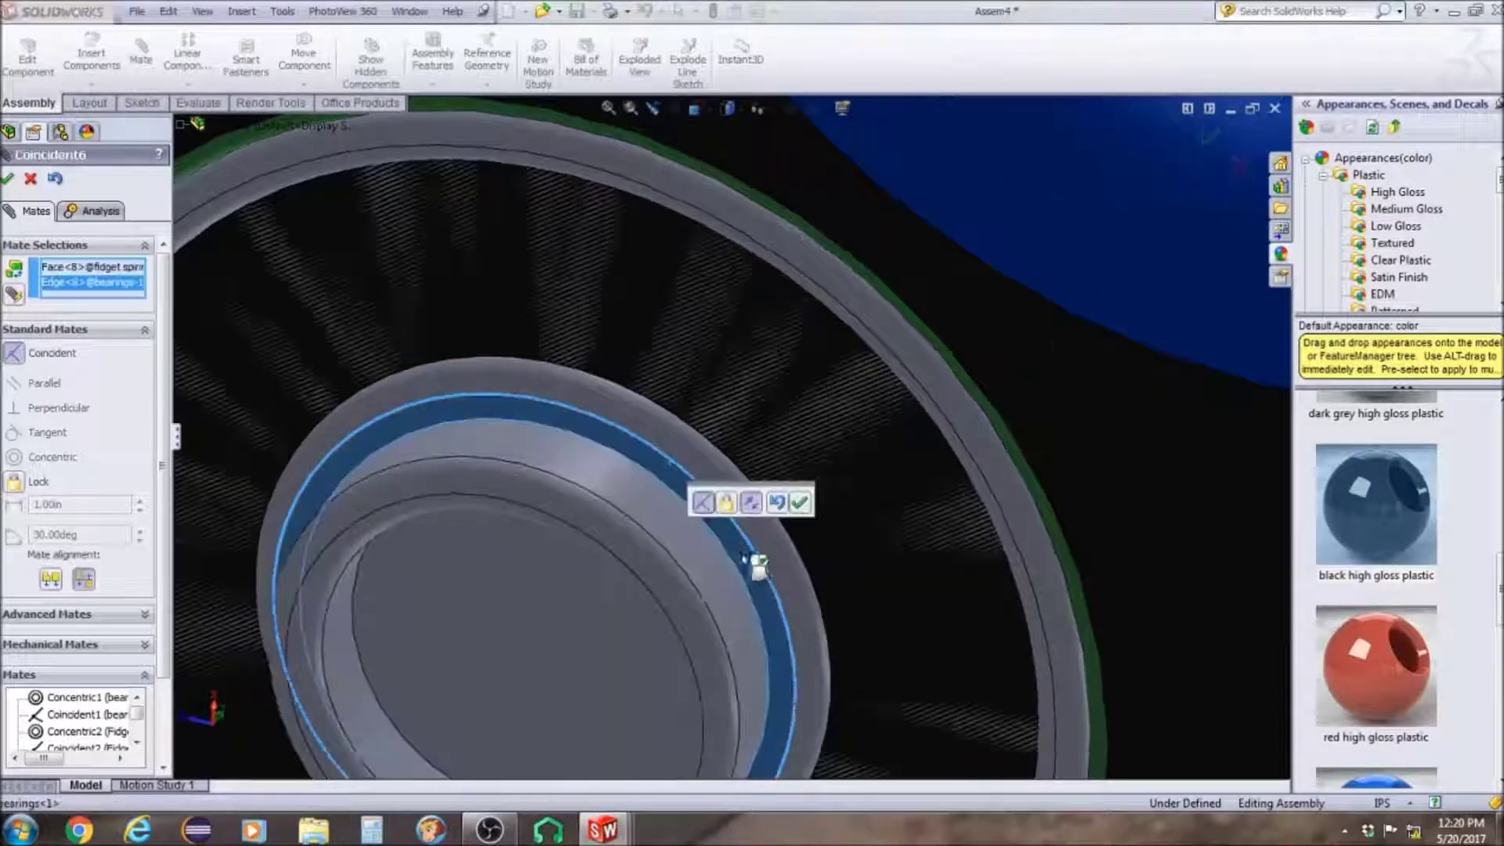
pyautogui.scroll(2, 722, 512)
pyautogui.scroll(6, 752, 512)
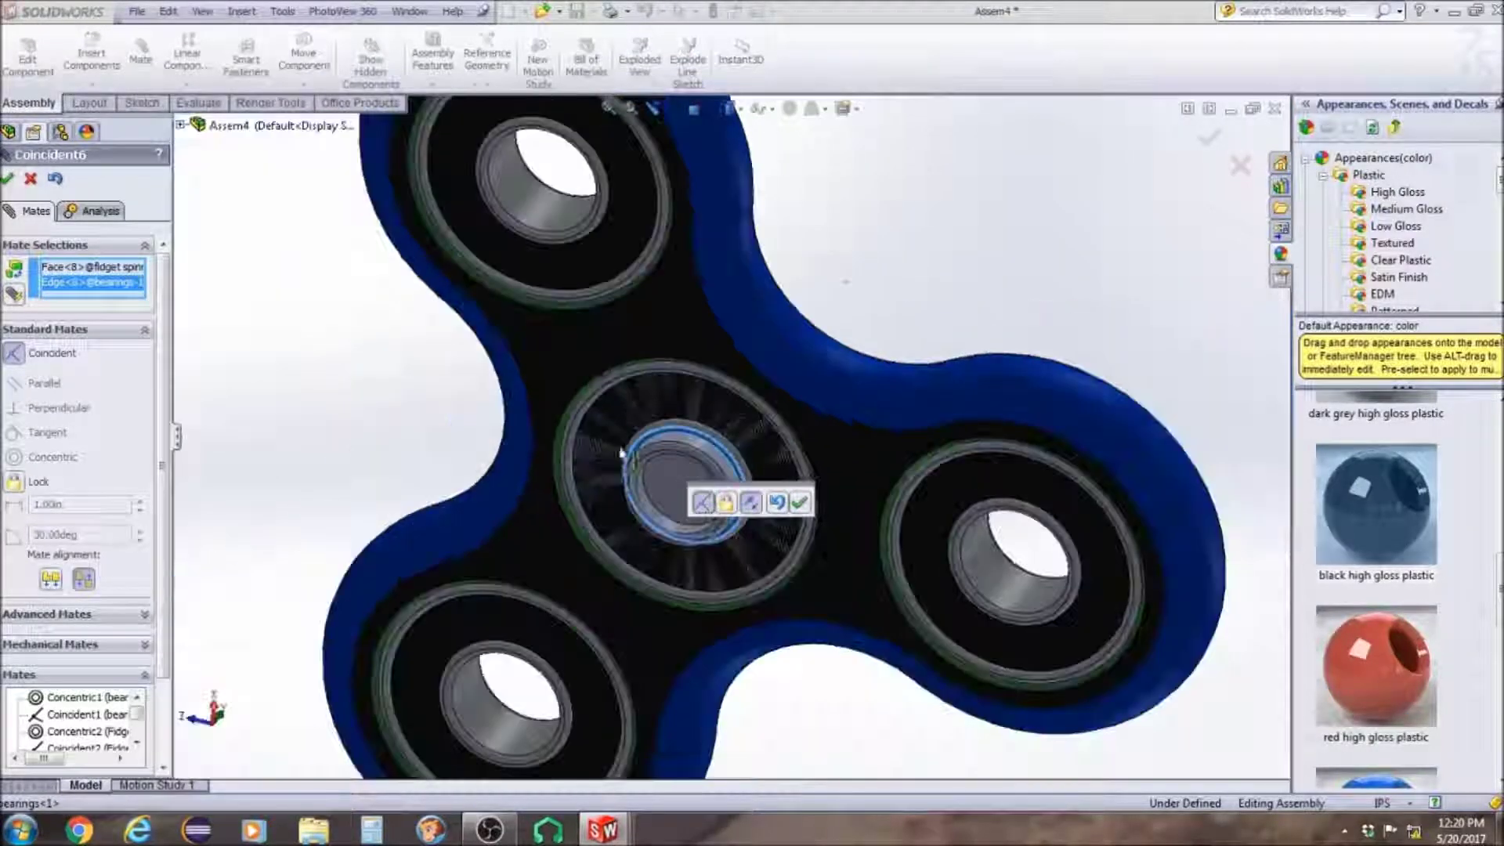
pyautogui.click(50, 581)
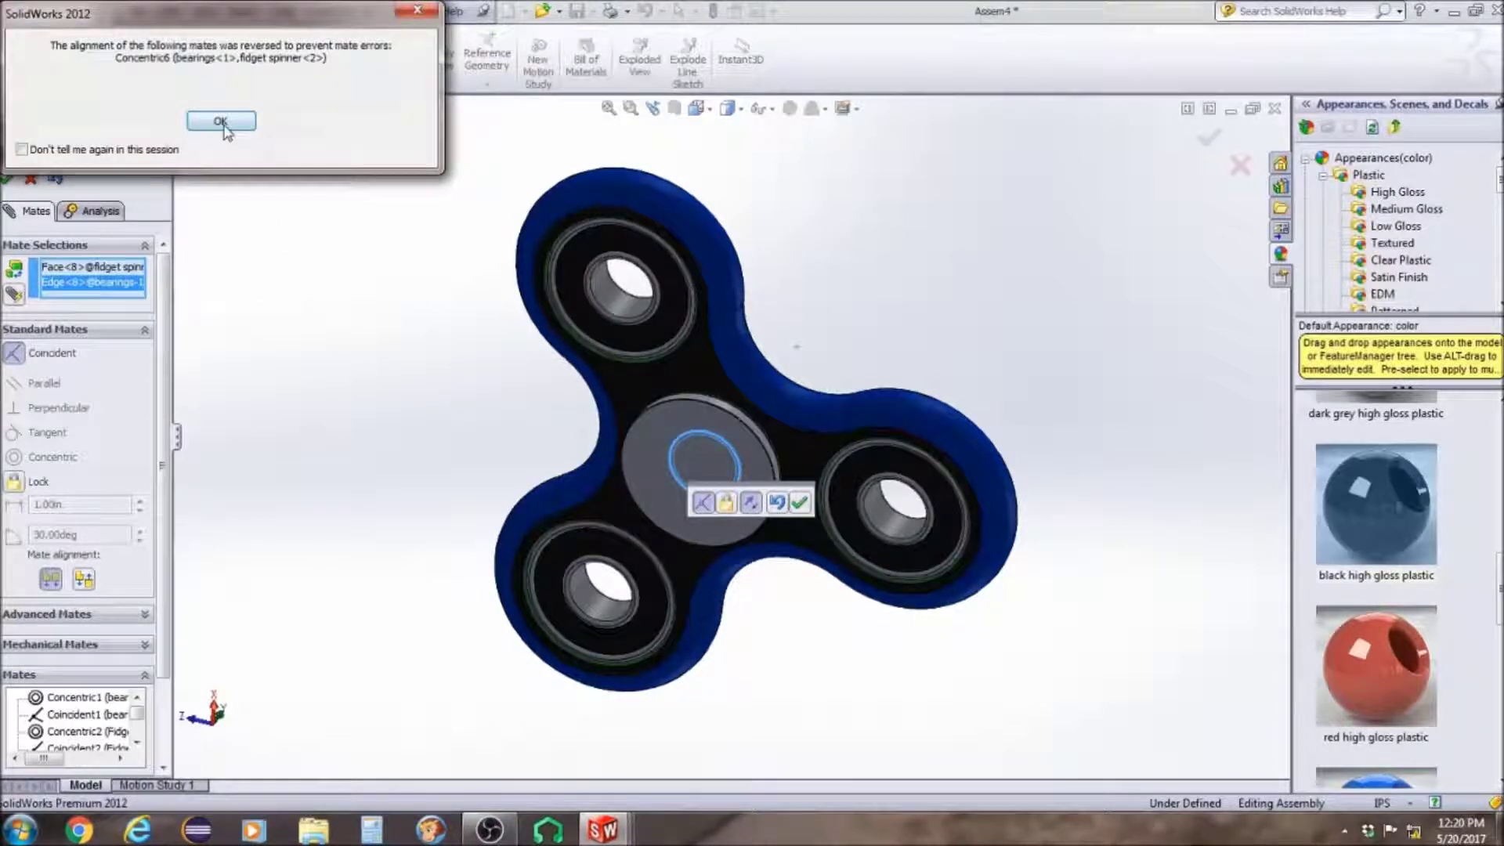
pyautogui.click(224, 125)
pyautogui.scroll(-4, 753, 551)
pyautogui.click(800, 503)
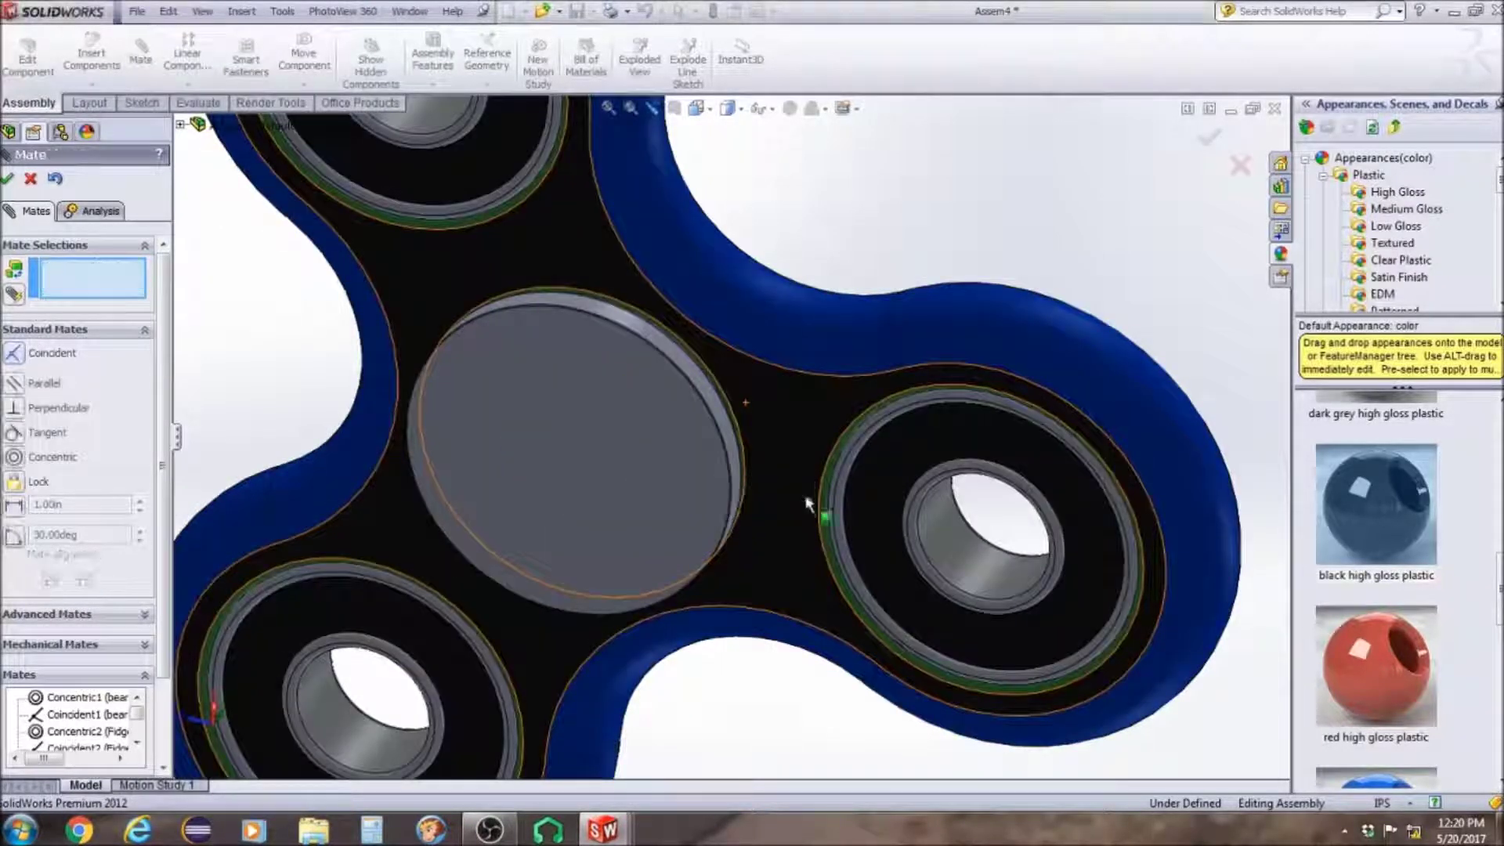
# Finish adding mates and rotate the spinner body about its central bearing to try out its motion
pyautogui.scroll(5, 814, 500)
pyautogui.scroll(2, 919, 175)
pyautogui.moveTo(918, 175); pyautogui.dragTo(657, 487, button='middle')
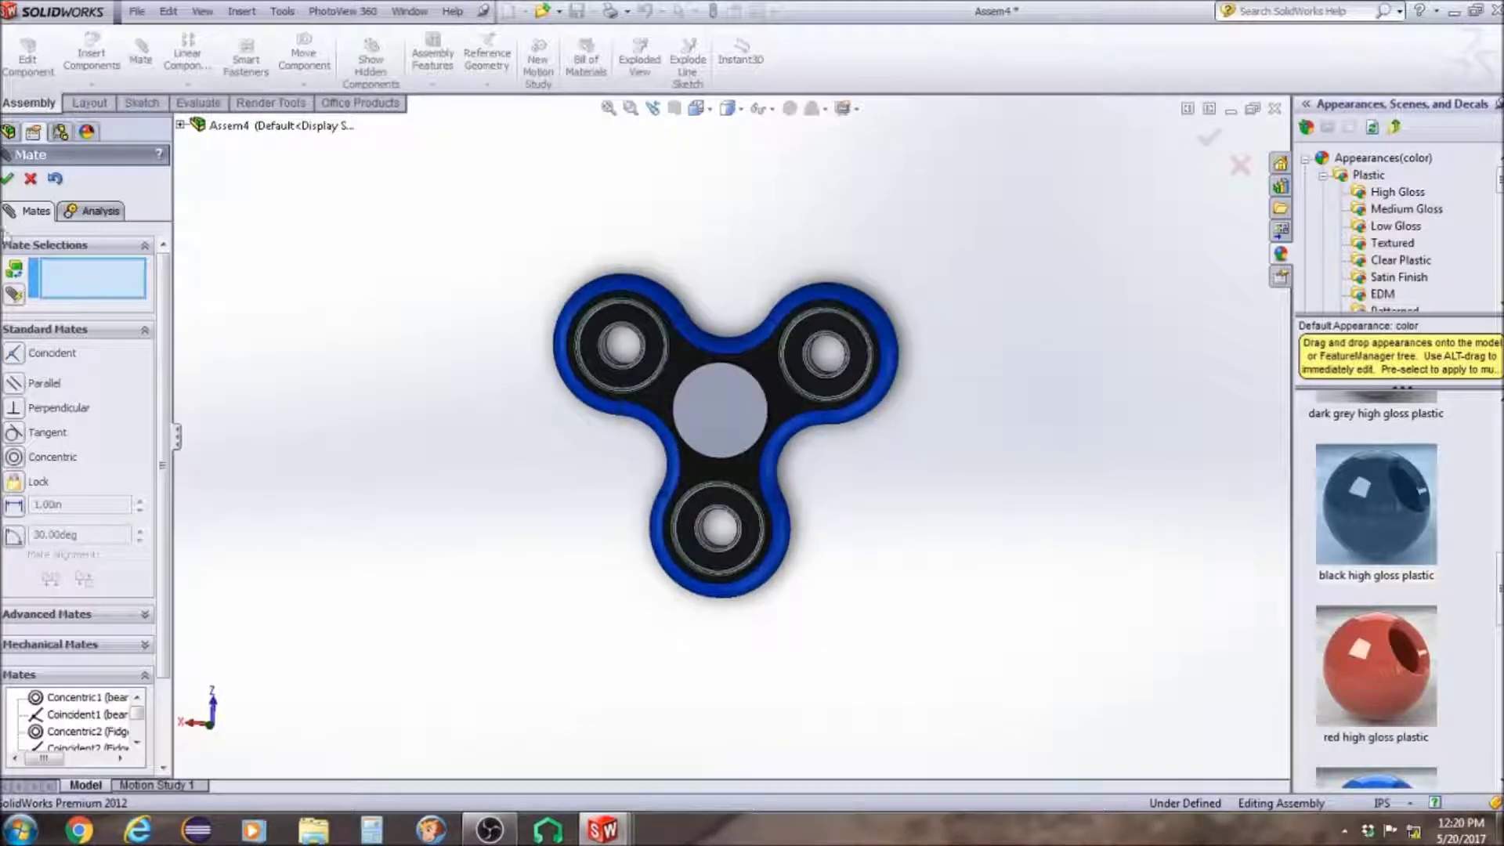
pyautogui.click(8, 180)
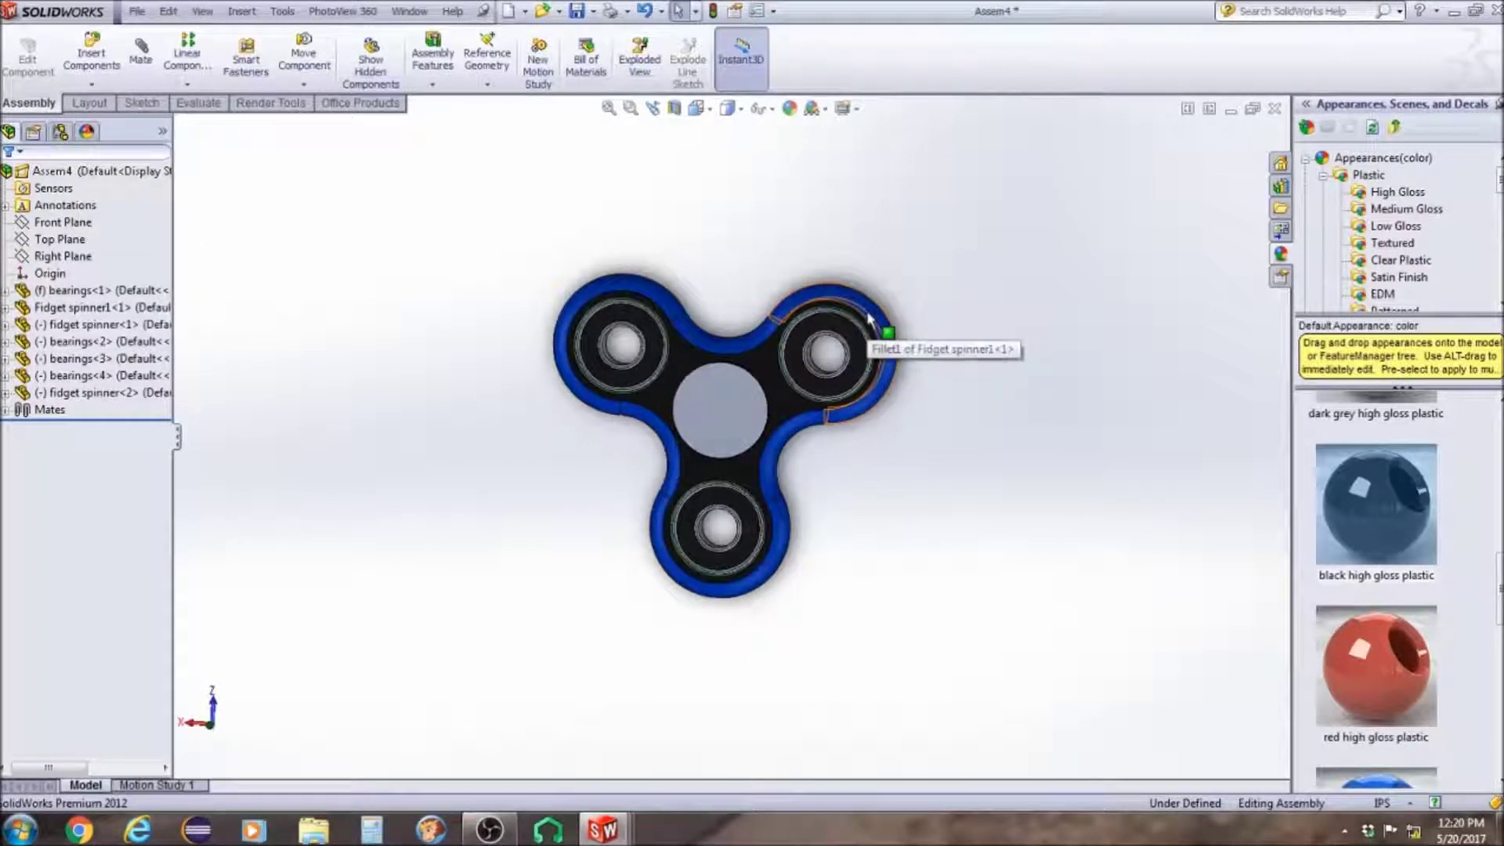
pyautogui.moveTo(868, 317); pyautogui.dragTo(728, 313)
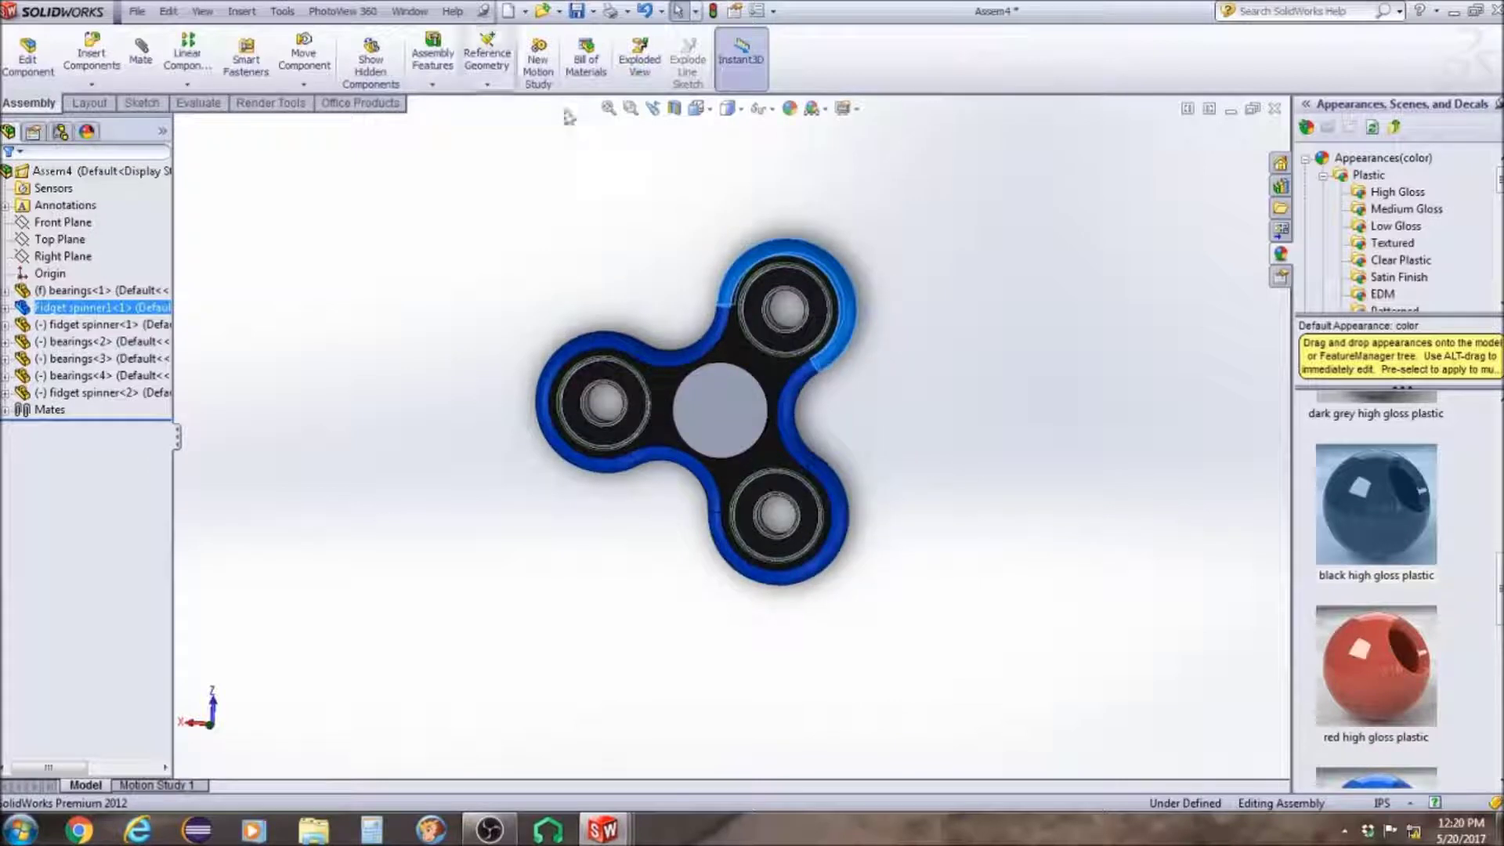
# Start a PhotoView 360 Final Render of the completed fidget spinner assembly
pyautogui.click(354, 13)
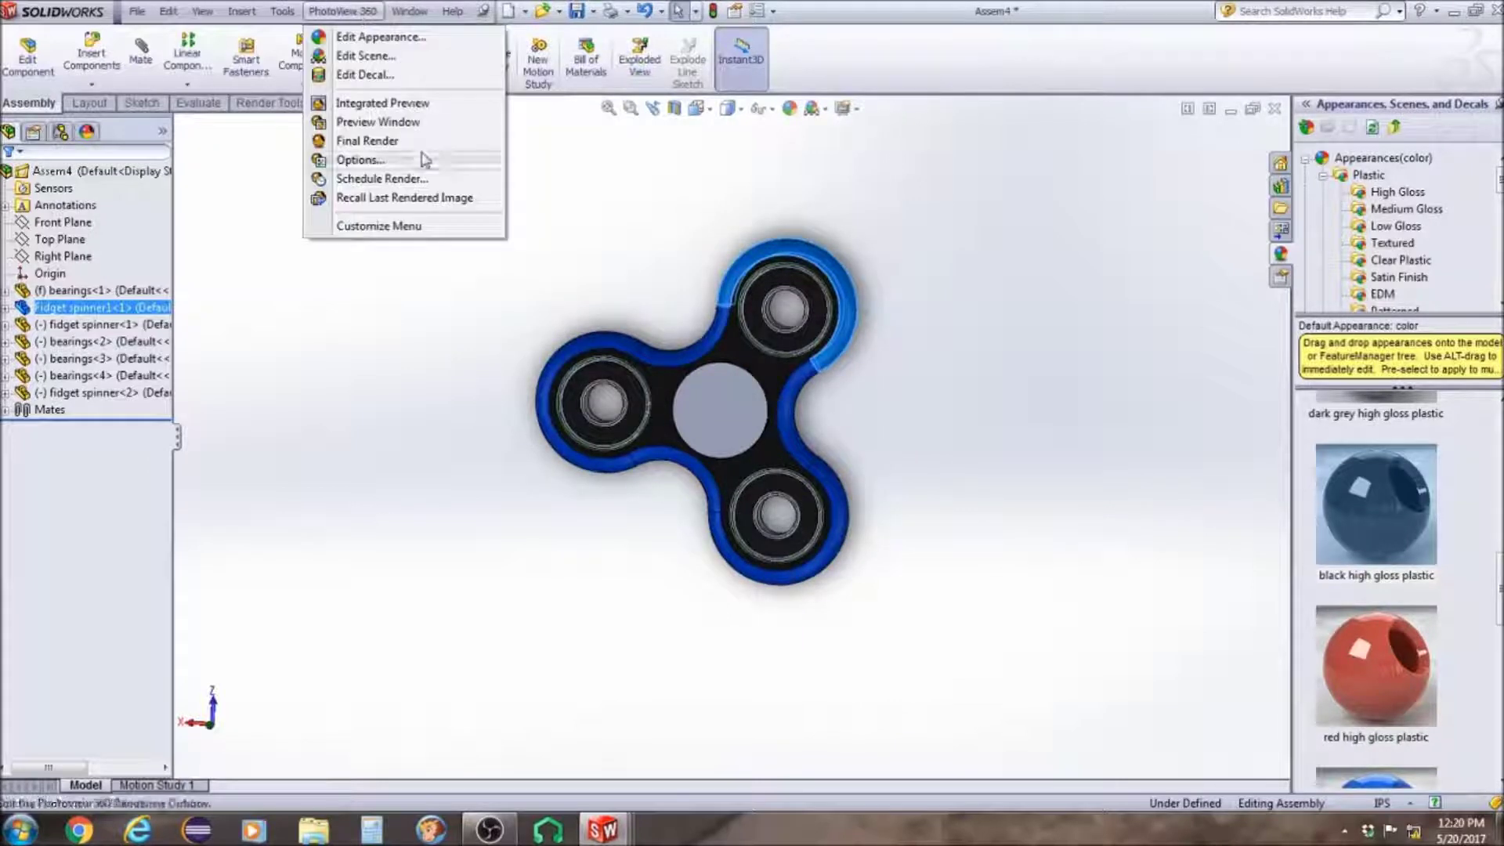
pyautogui.click(365, 141)
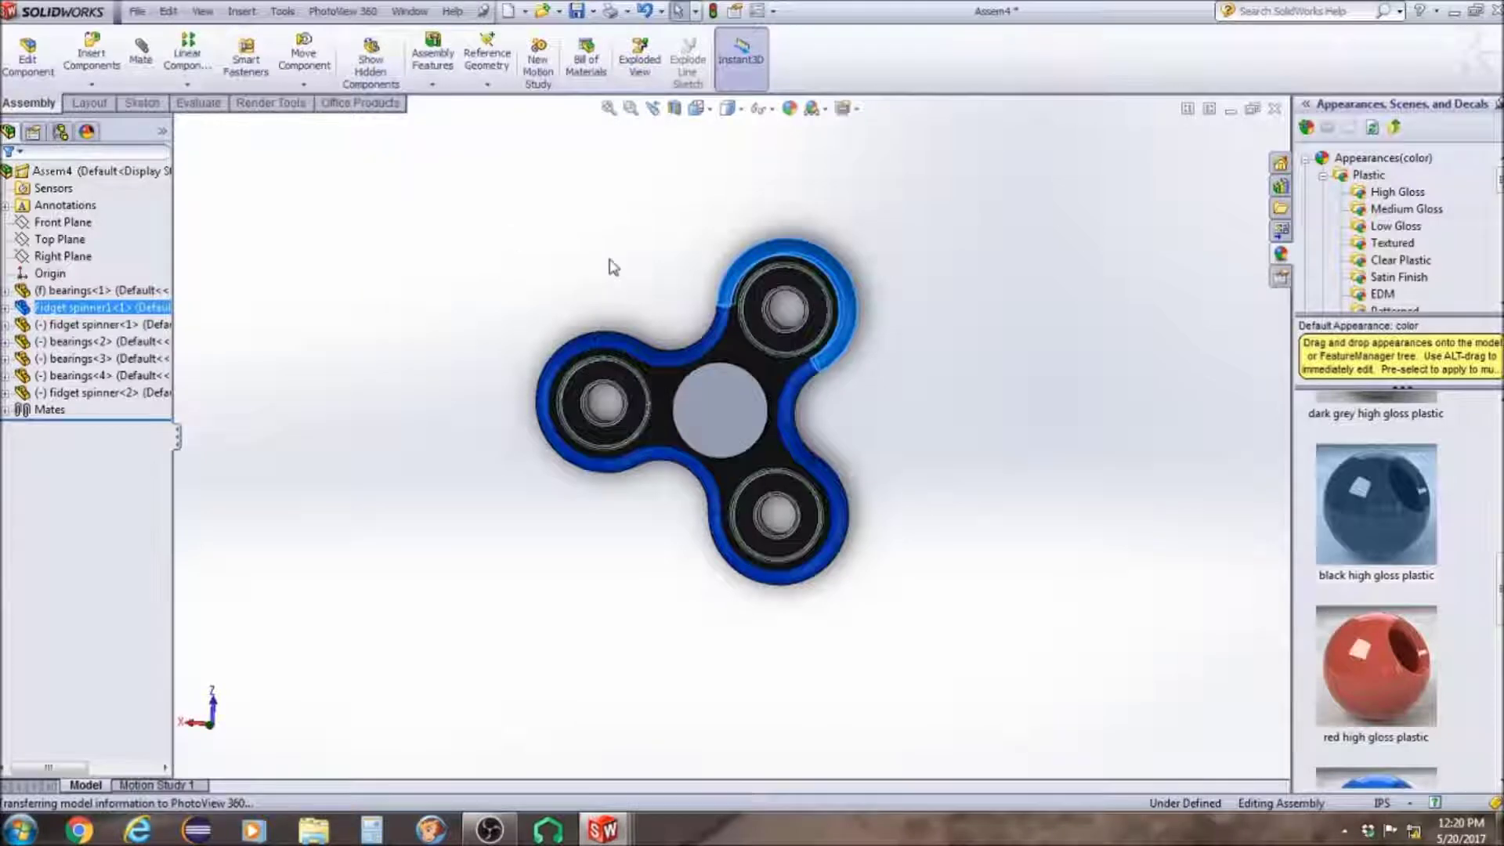